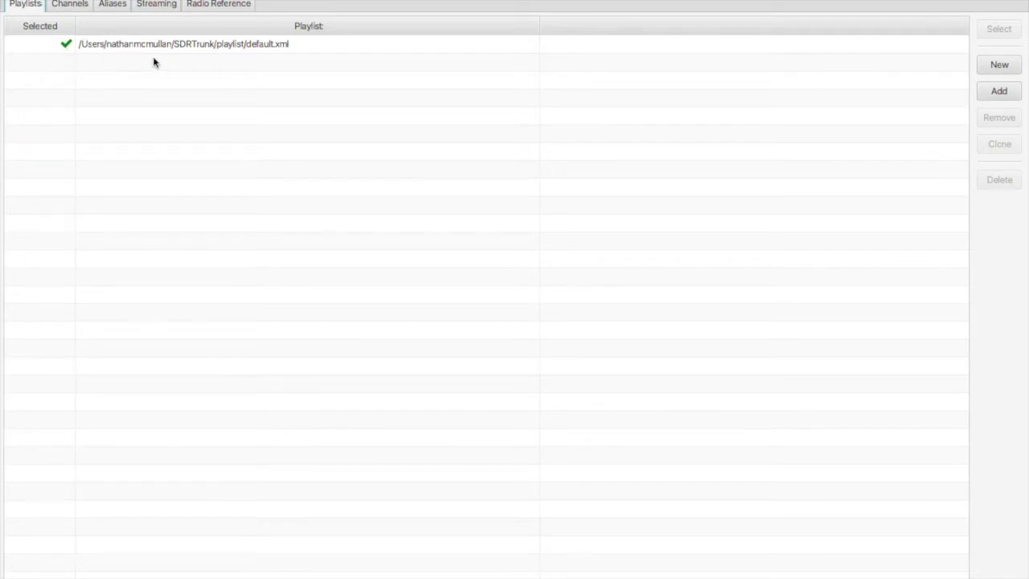
Step: Browse the Channels, Aliases and Streaming tabs, then show the Radio Reference lookup for Madison County
{"action": "left_click", "coordinate": [70, 5]}
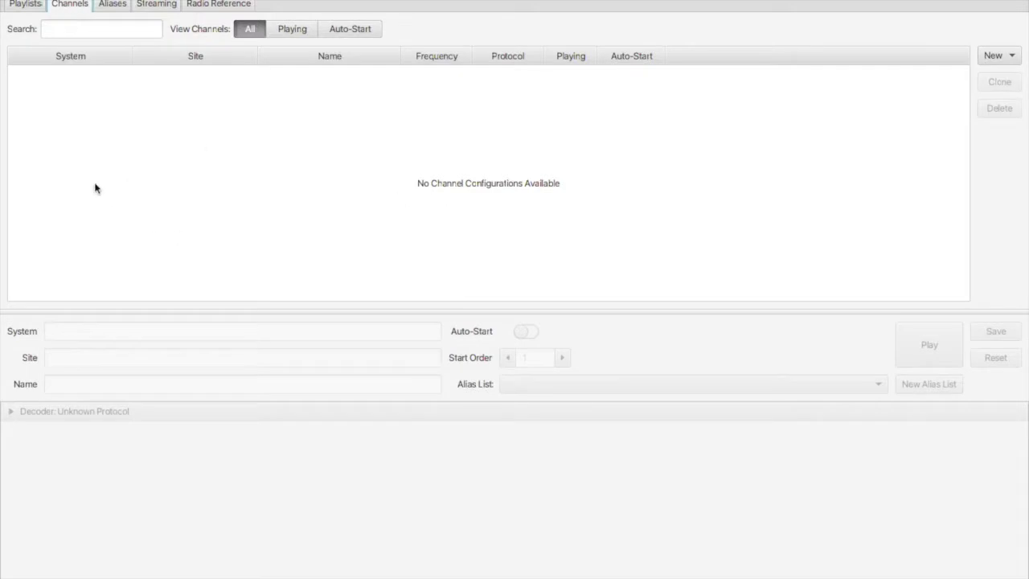
{"action": "left_click", "coordinate": [109, 5]}
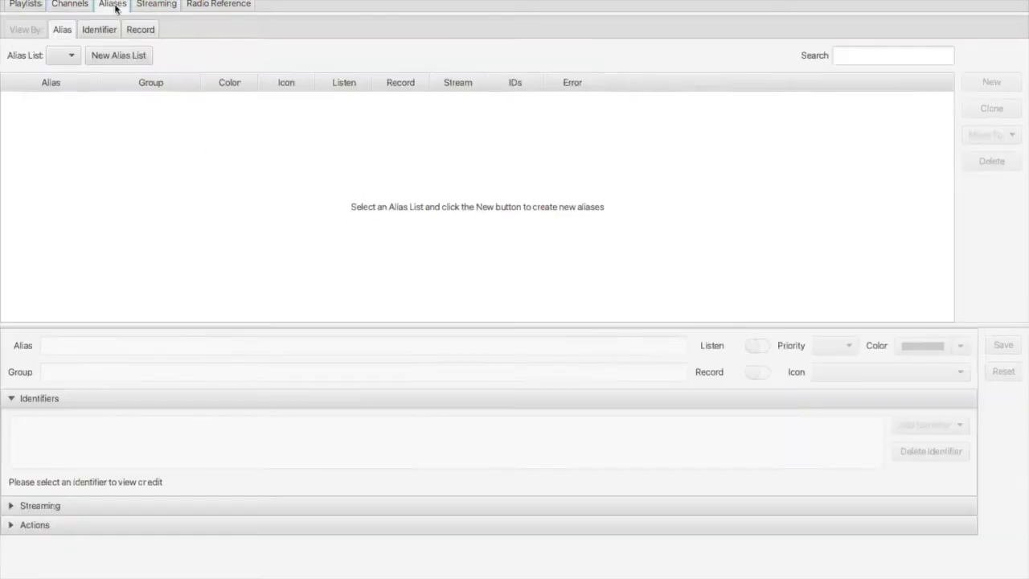
{"action": "left_click", "coordinate": [76, 8]}
{"action": "left_click", "coordinate": [119, 10]}
{"action": "left_click", "coordinate": [74, 9]}
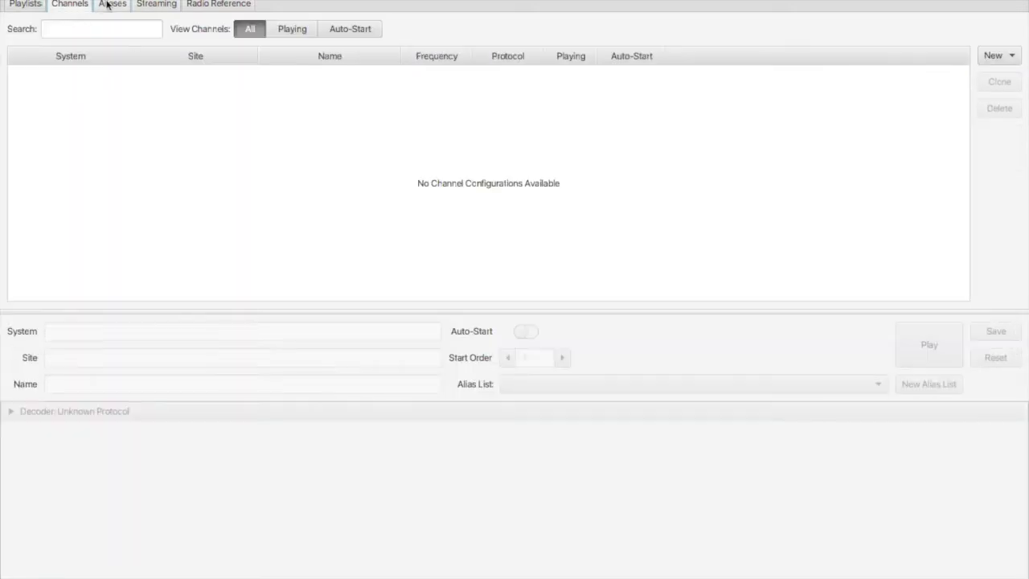
{"action": "left_click", "coordinate": [110, 6]}
{"action": "left_click", "coordinate": [157, 6]}
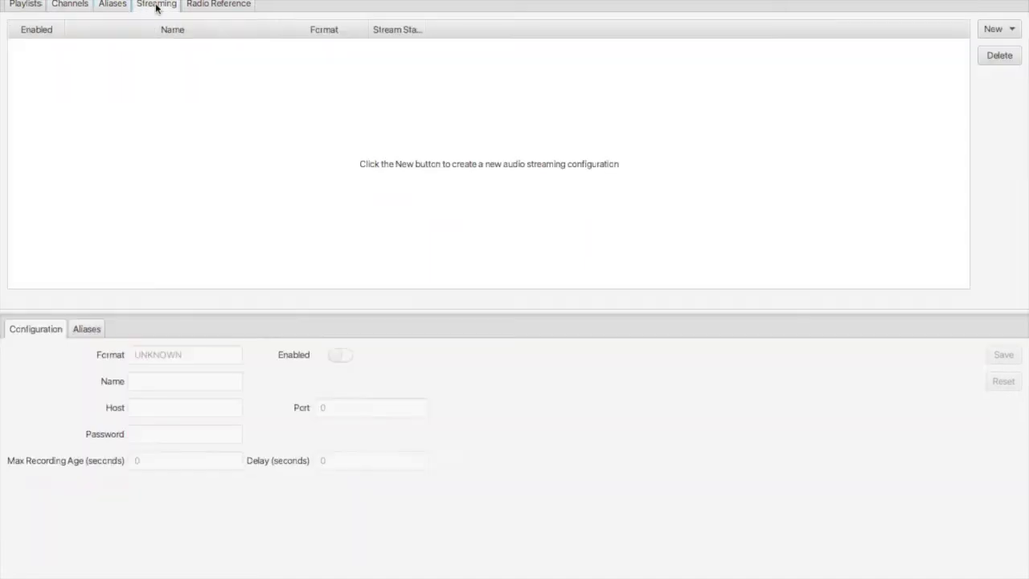
{"action": "left_click", "coordinate": [215, 10]}
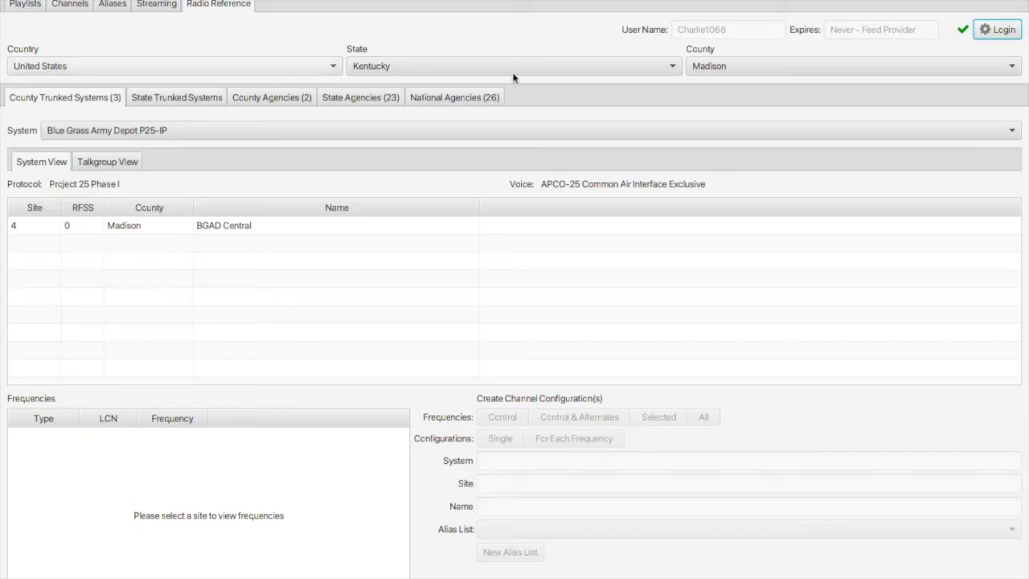
{"action": "left_click", "coordinate": [240, 67]}
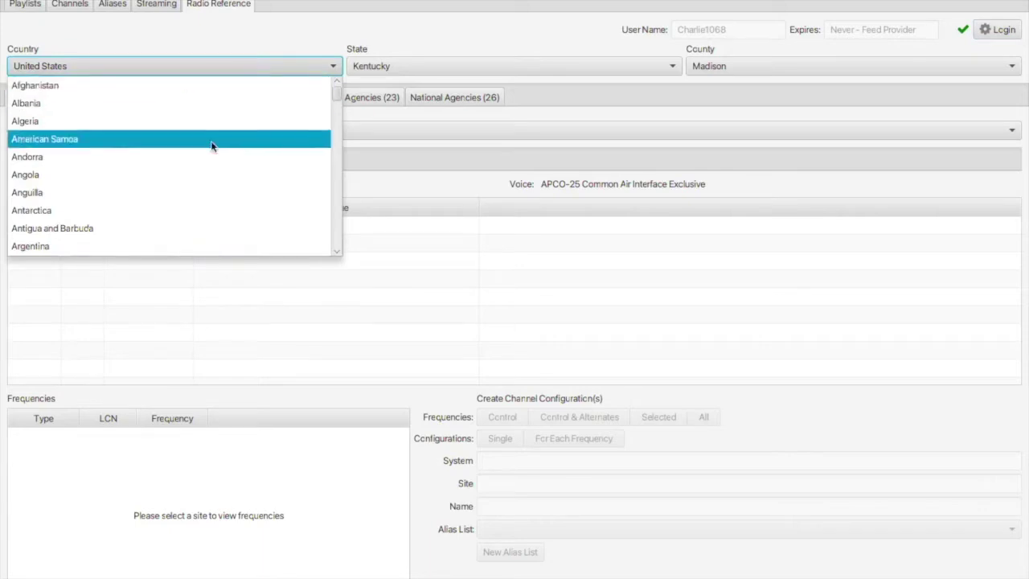
{"action": "scroll", "coordinate": [213, 146], "scroll_direction": "down", "scroll_amount": 12}
{"action": "scroll", "coordinate": [263, 211], "scroll_direction": "down", "scroll_amount": 20}
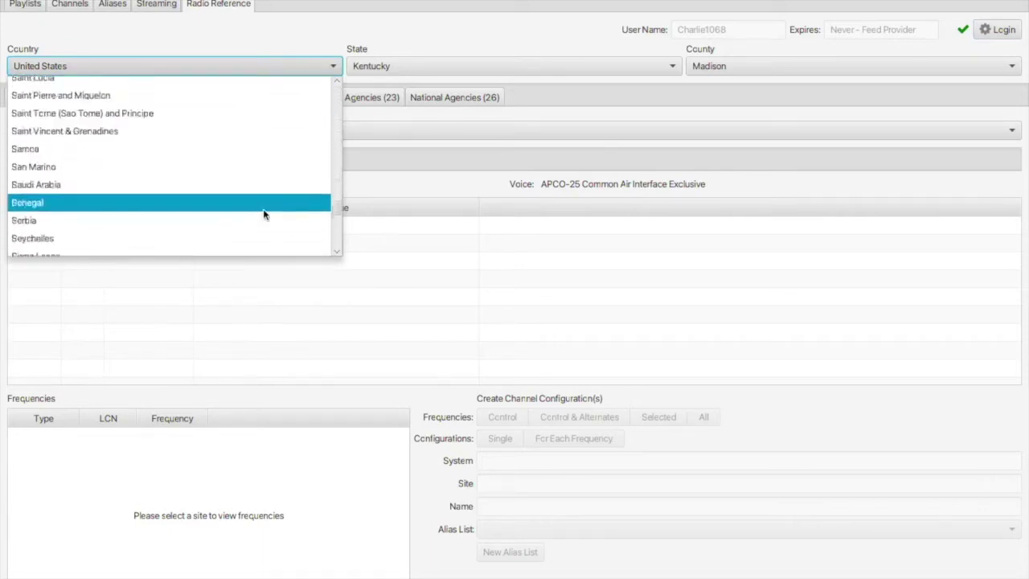
{"action": "scroll", "coordinate": [167, 156], "scroll_direction": "up", "scroll_amount": 3}
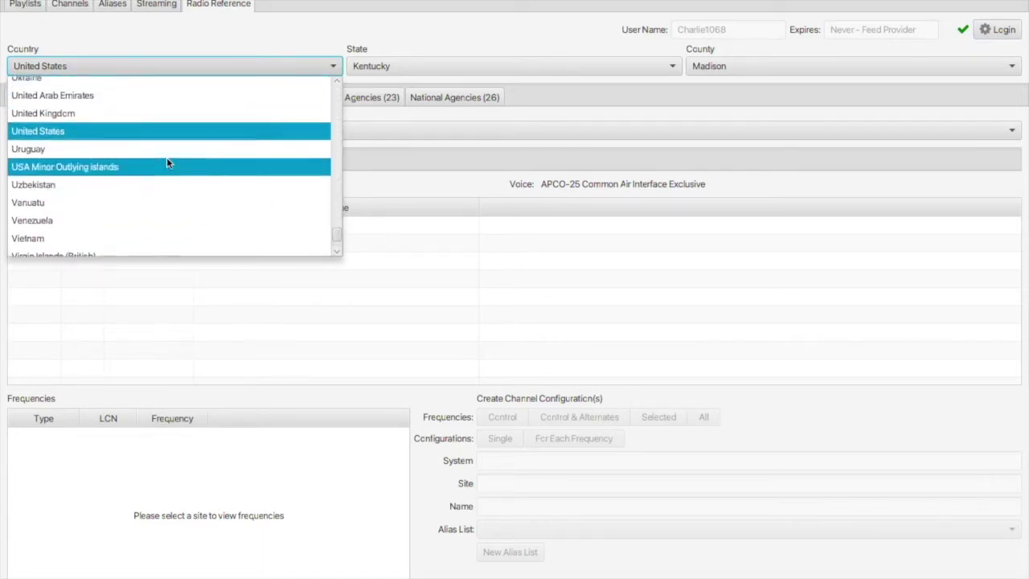
{"action": "left_click", "coordinate": [130, 136]}
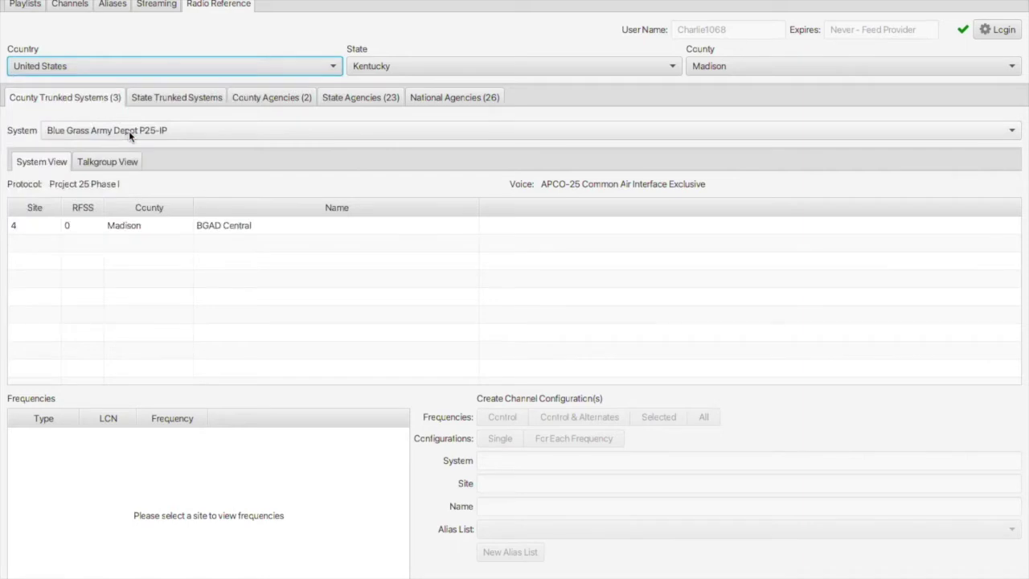
{"action": "left_click", "coordinate": [405, 70]}
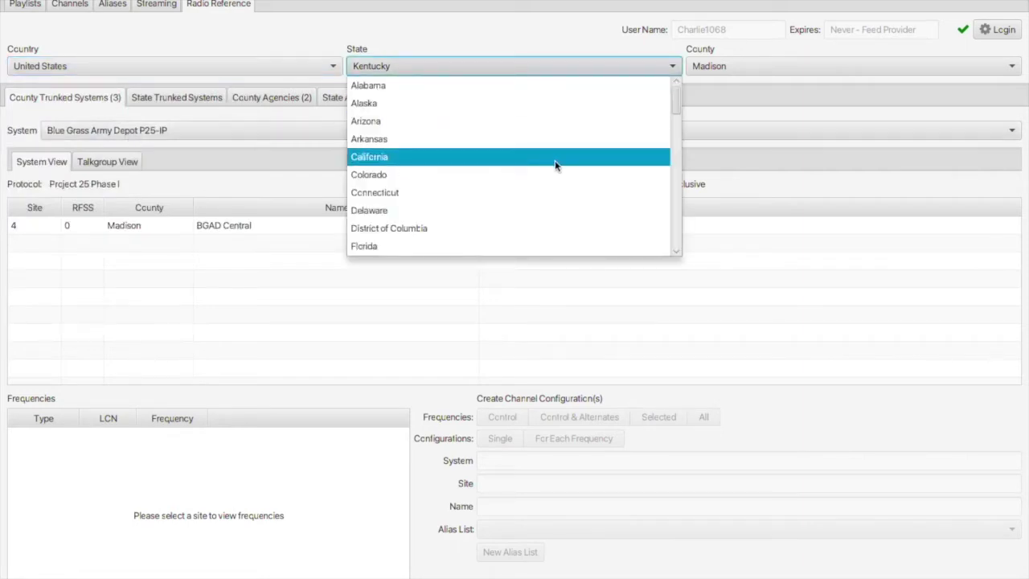
{"action": "scroll", "coordinate": [555, 164], "scroll_direction": "down", "scroll_amount": 4}
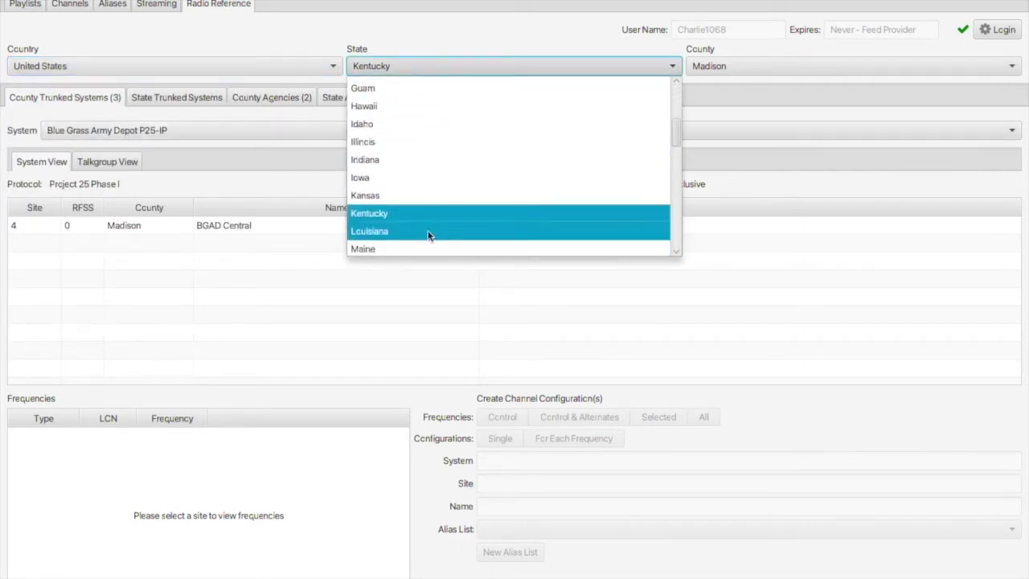
{"action": "left_click", "coordinate": [424, 214]}
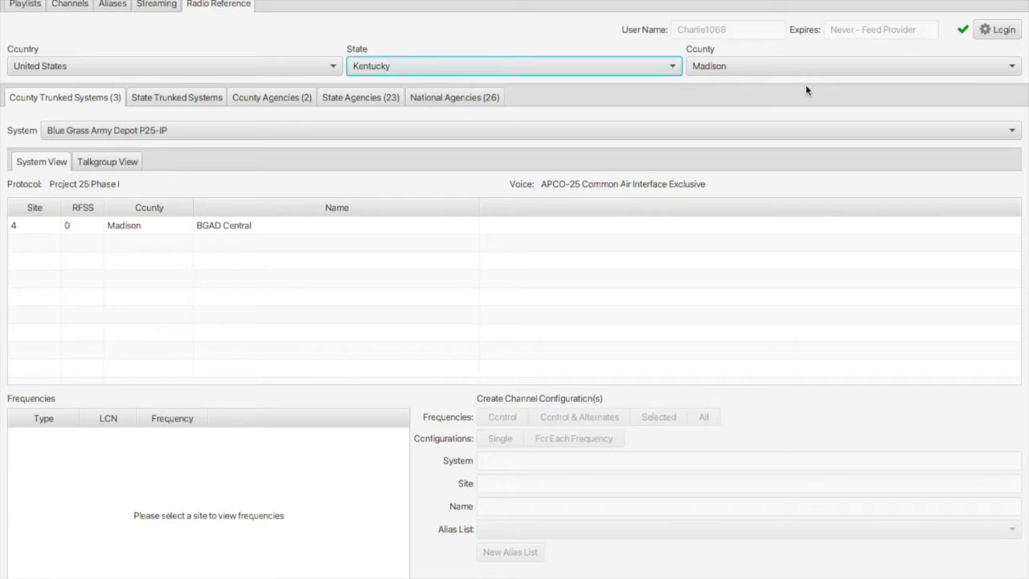
{"action": "left_click", "coordinate": [774, 65]}
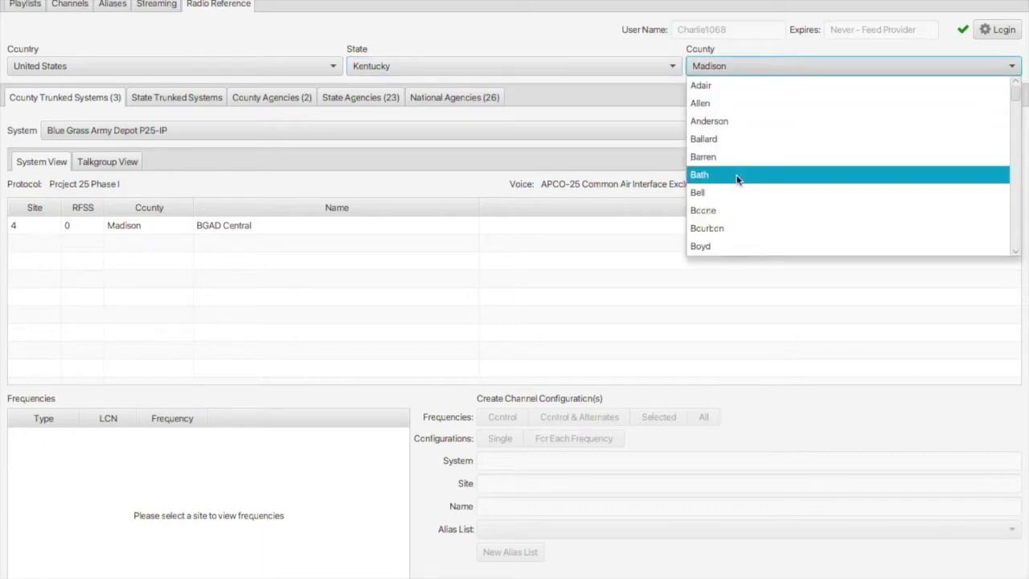
{"action": "scroll", "coordinate": [737, 177], "scroll_direction": "down", "scroll_amount": 4}
{"action": "scroll", "coordinate": [737, 179], "scroll_direction": "down", "scroll_amount": 15}
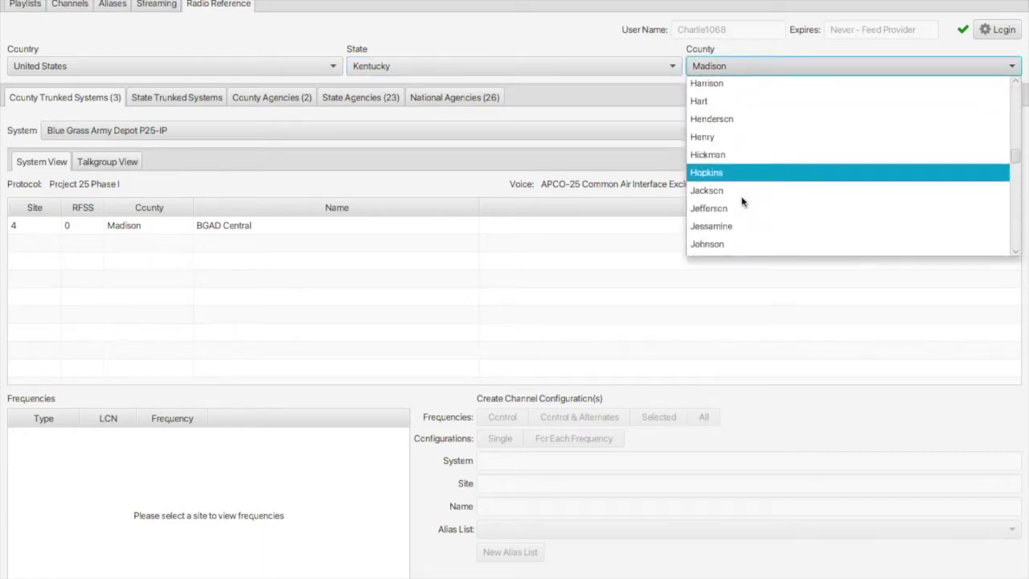
{"action": "scroll", "coordinate": [741, 196], "scroll_direction": "down", "scroll_amount": 5}
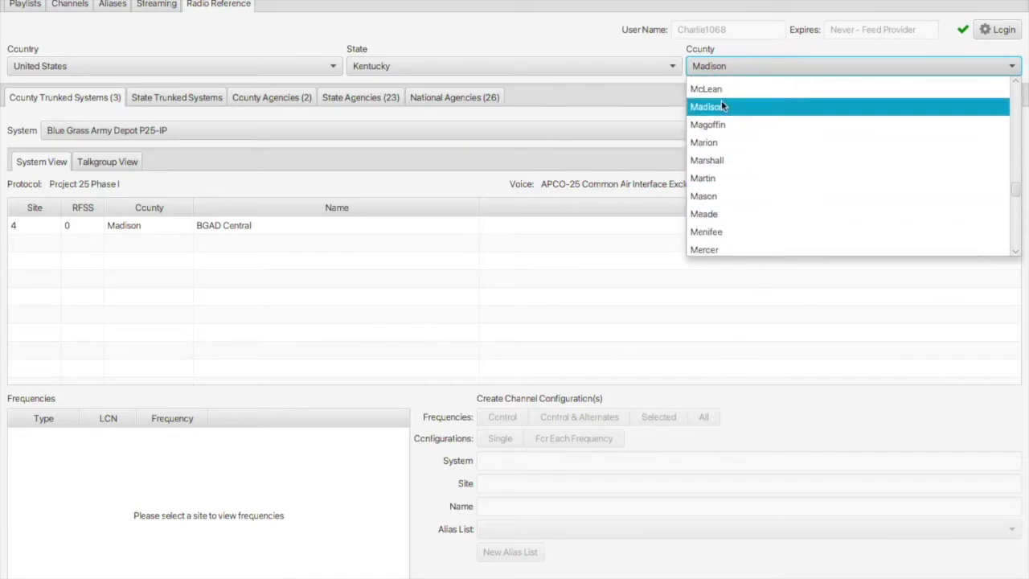
{"action": "left_click", "coordinate": [722, 105]}
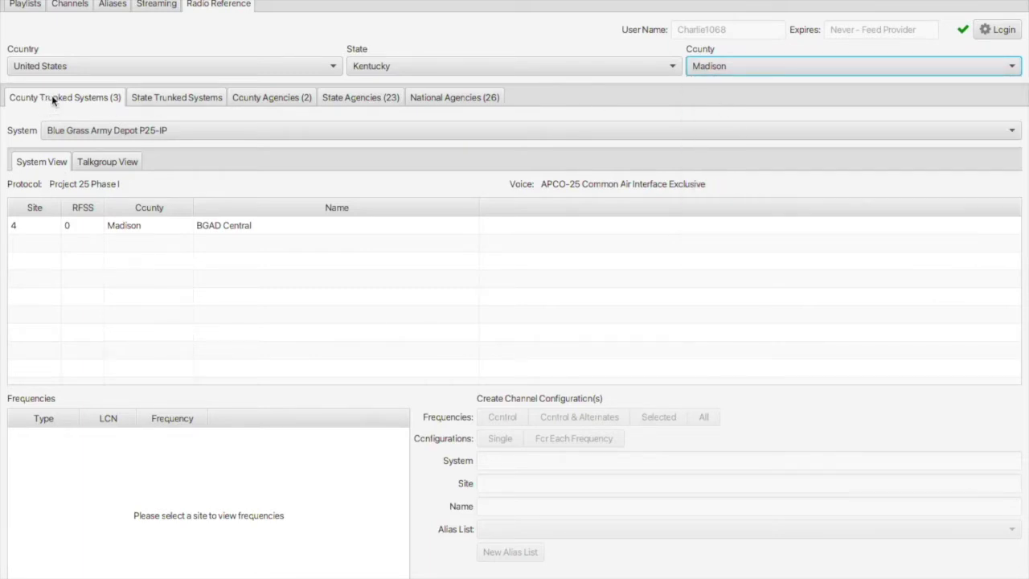
{"action": "left_click", "coordinate": [173, 98]}
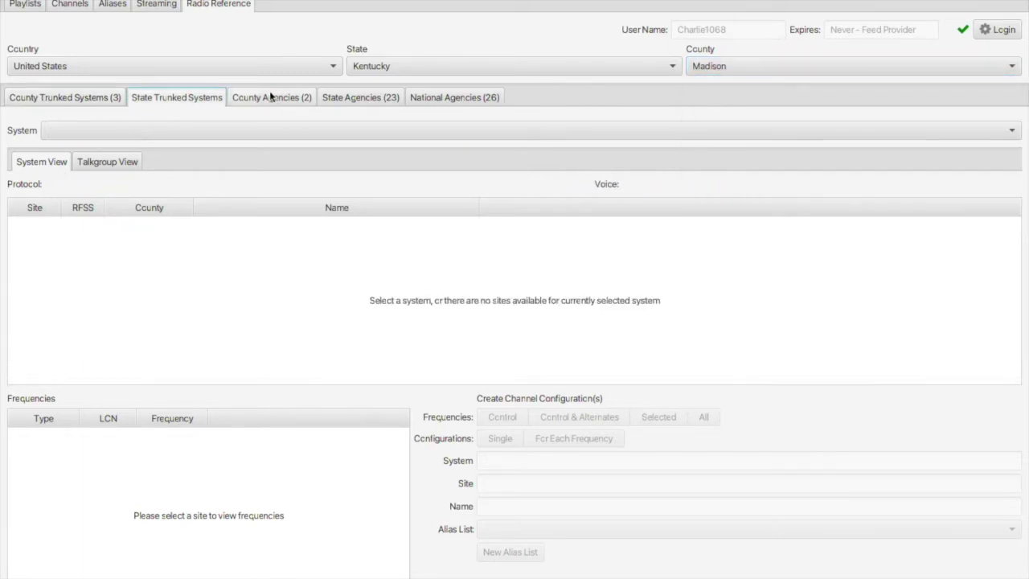
{"action": "left_click", "coordinate": [276, 98]}
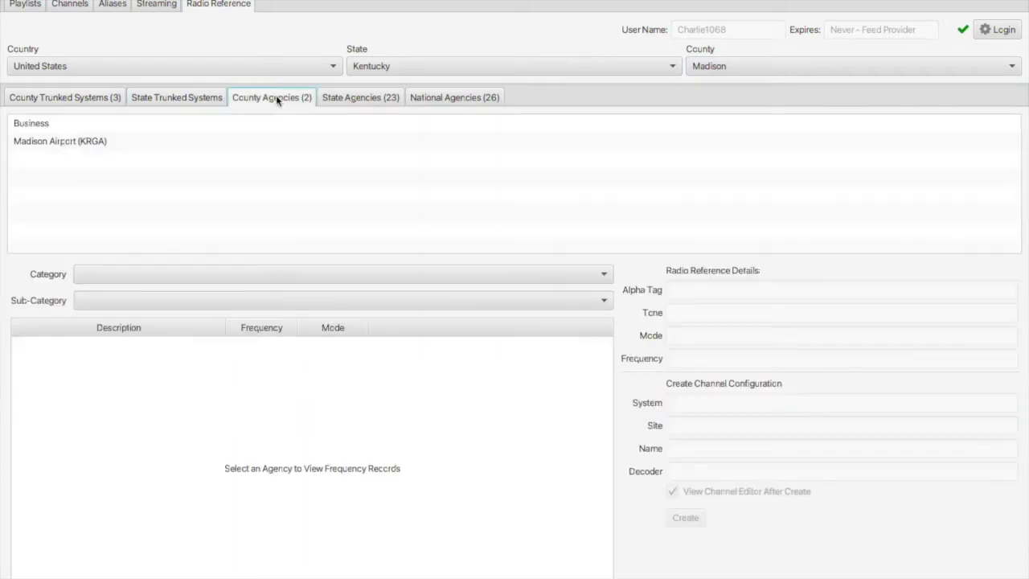
{"action": "left_click", "coordinate": [365, 97]}
{"action": "left_click", "coordinate": [434, 98]}
{"action": "left_click", "coordinate": [326, 98]}
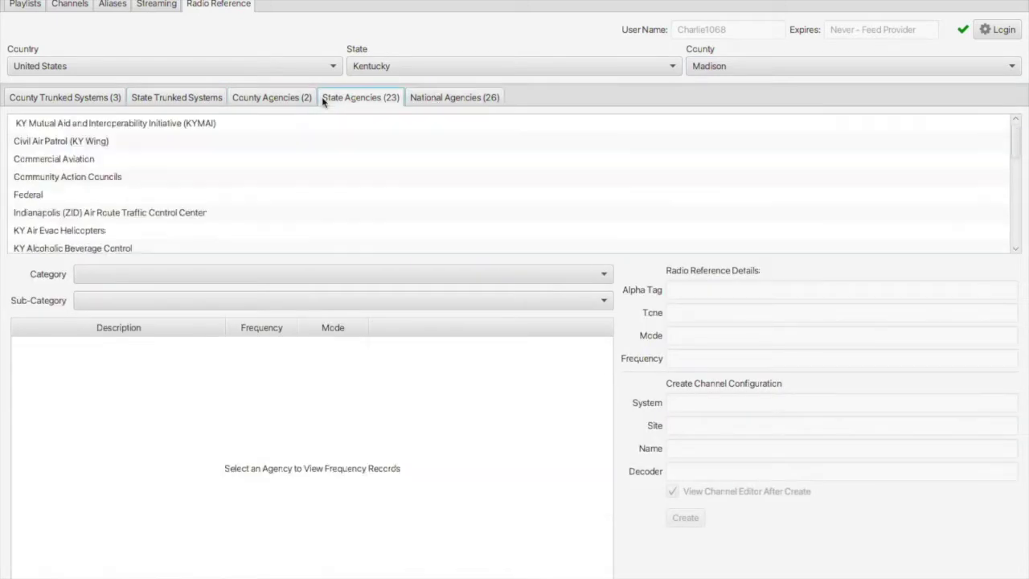
{"action": "scroll", "coordinate": [47, 212], "scroll_direction": "down", "scroll_amount": 3}
{"action": "scroll", "coordinate": [46, 211], "scroll_direction": "down", "scroll_amount": 1}
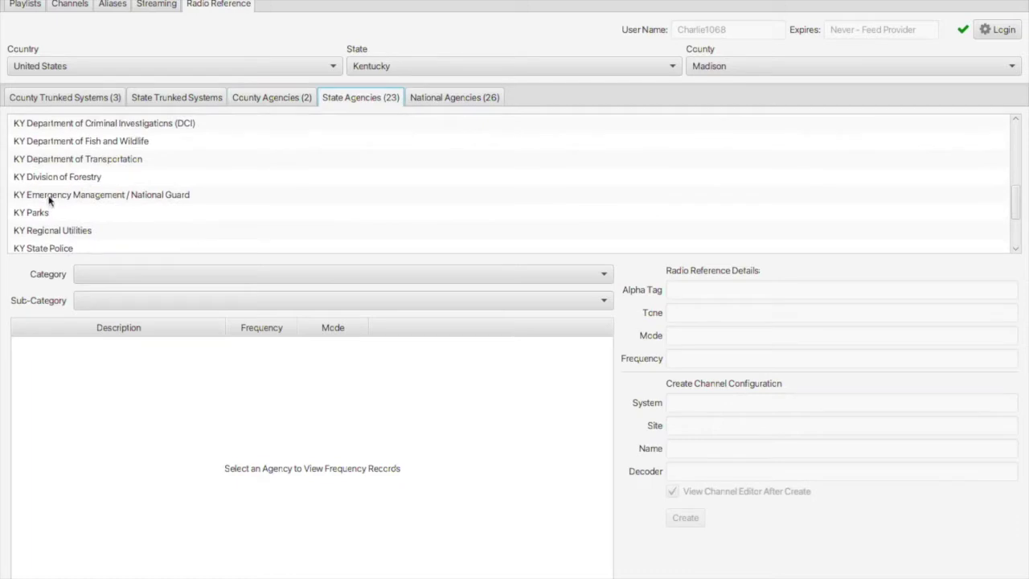
{"action": "scroll", "coordinate": [148, 166], "scroll_direction": "up", "scroll_amount": 3}
{"action": "scroll", "coordinate": [77, 158], "scroll_direction": "up", "scroll_amount": 4}
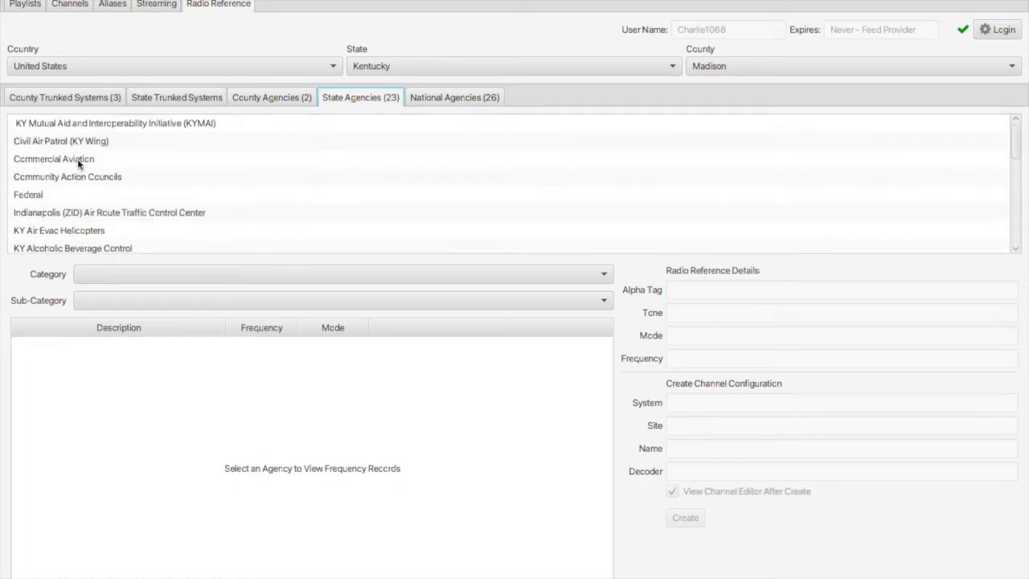
{"action": "left_click", "coordinate": [428, 100]}
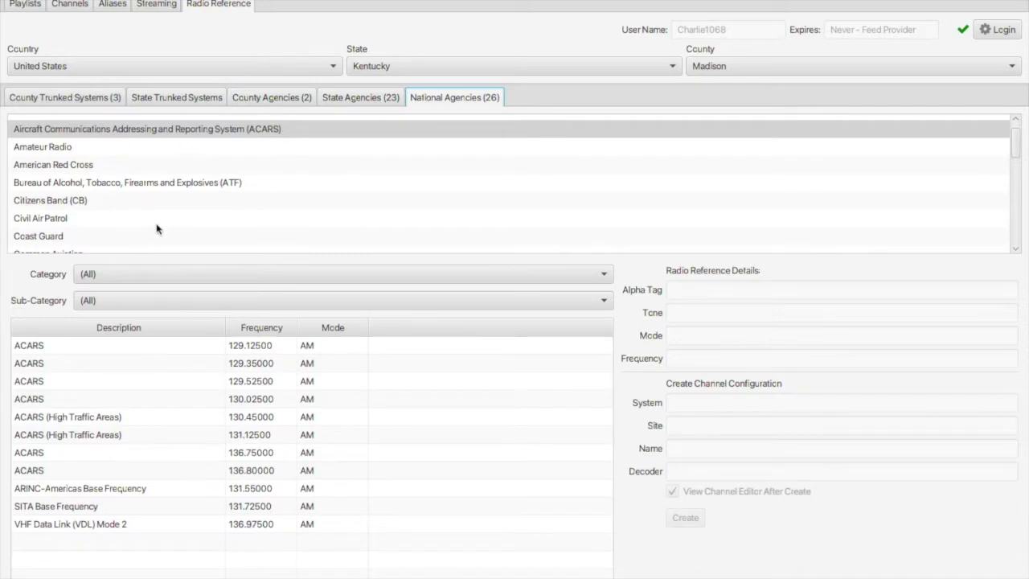
{"action": "scroll", "coordinate": [156, 223], "scroll_direction": "down", "scroll_amount": 2}
{"action": "scroll", "coordinate": [51, 210], "scroll_direction": "down", "scroll_amount": 2}
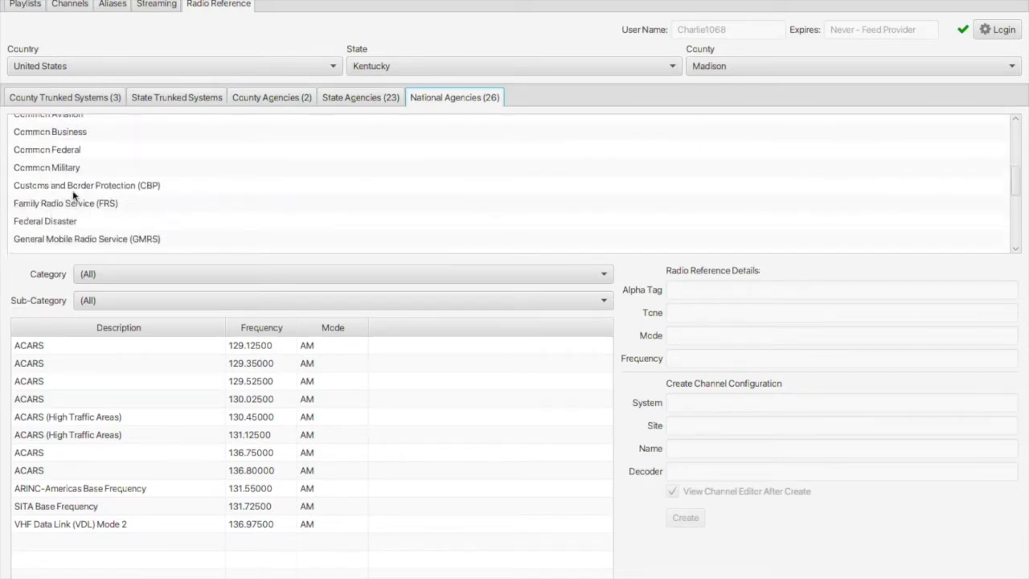
{"action": "scroll", "coordinate": [73, 195], "scroll_direction": "down", "scroll_amount": 5}
{"action": "scroll", "coordinate": [73, 195], "scroll_direction": "up", "scroll_amount": 3}
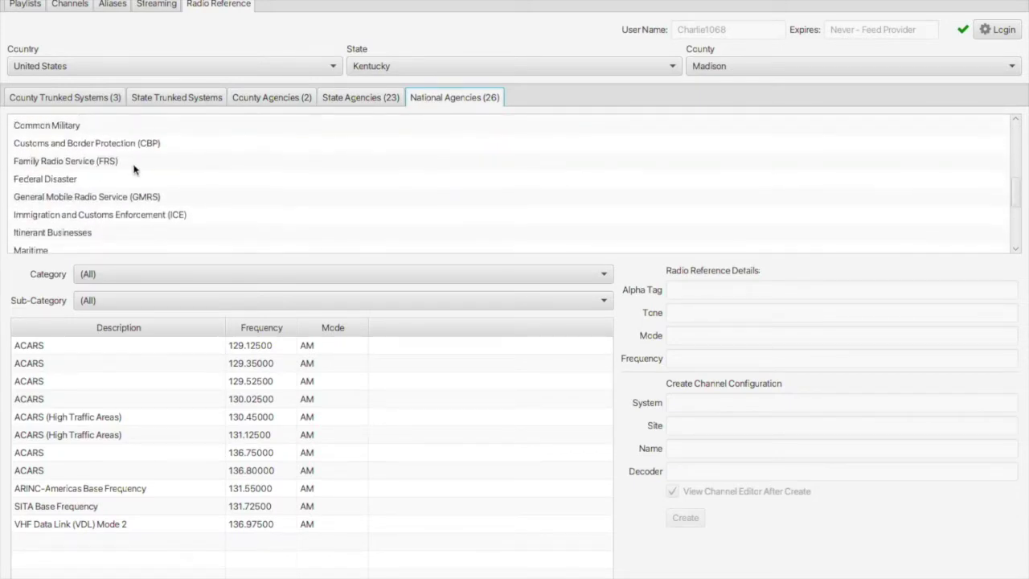
{"action": "scroll", "coordinate": [62, 238], "scroll_direction": "down", "scroll_amount": 3}
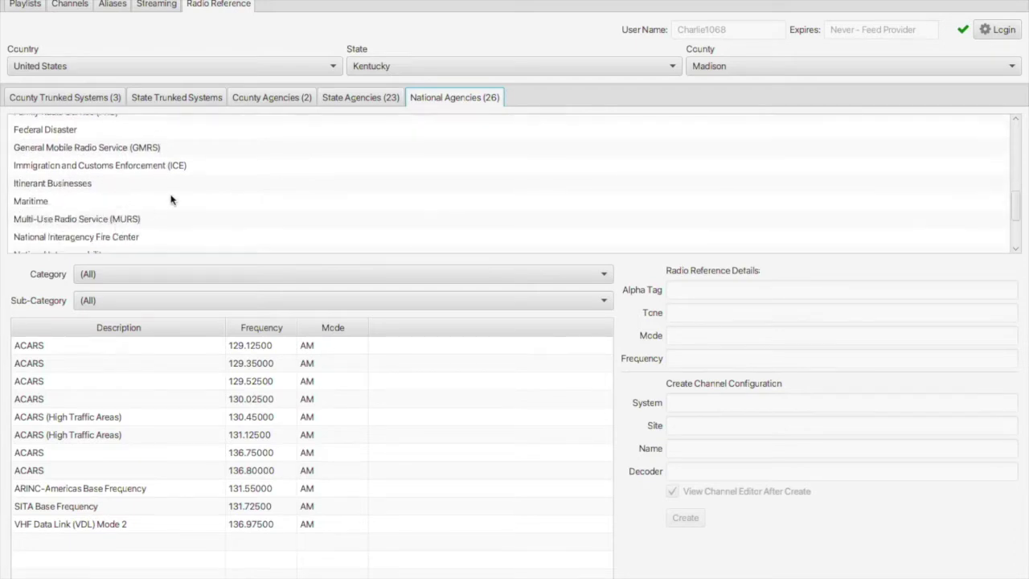
{"action": "scroll", "coordinate": [169, 201], "scroll_direction": "down", "scroll_amount": 3}
{"action": "scroll", "coordinate": [81, 173], "scroll_direction": "up", "scroll_amount": 10}
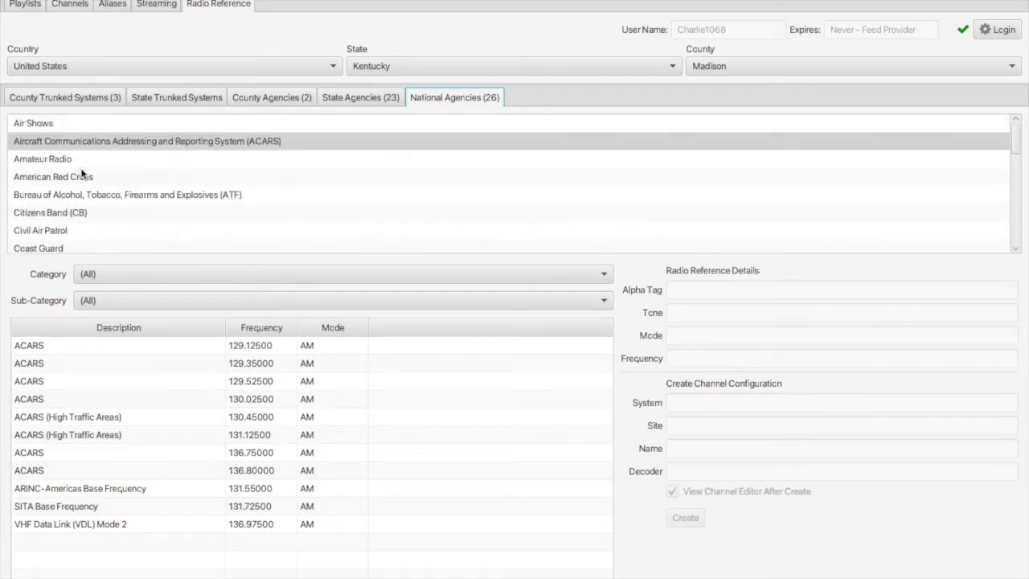
{"action": "left_click", "coordinate": [77, 101]}
{"action": "left_click", "coordinate": [150, 99]}
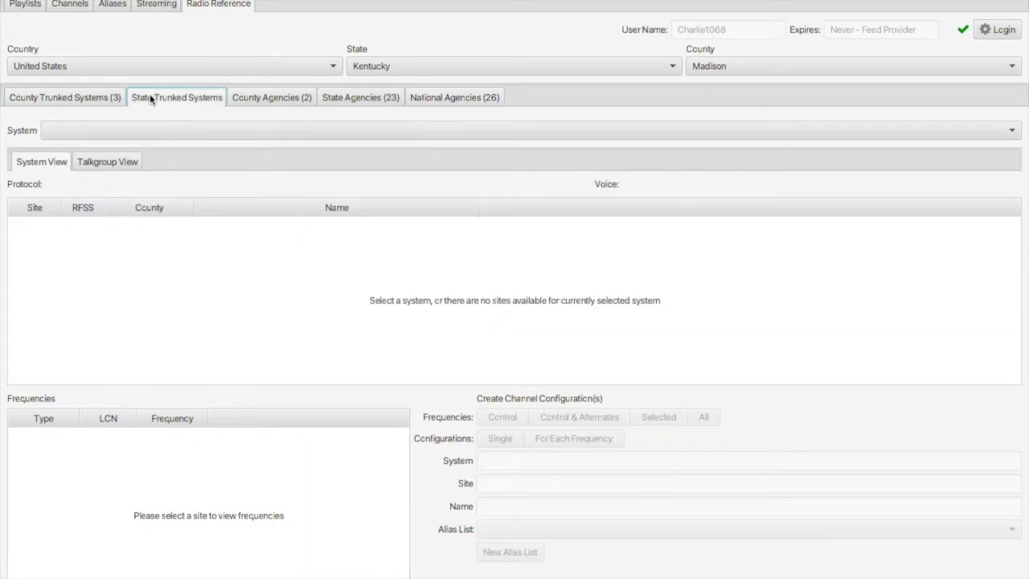
{"action": "left_click", "coordinate": [250, 97]}
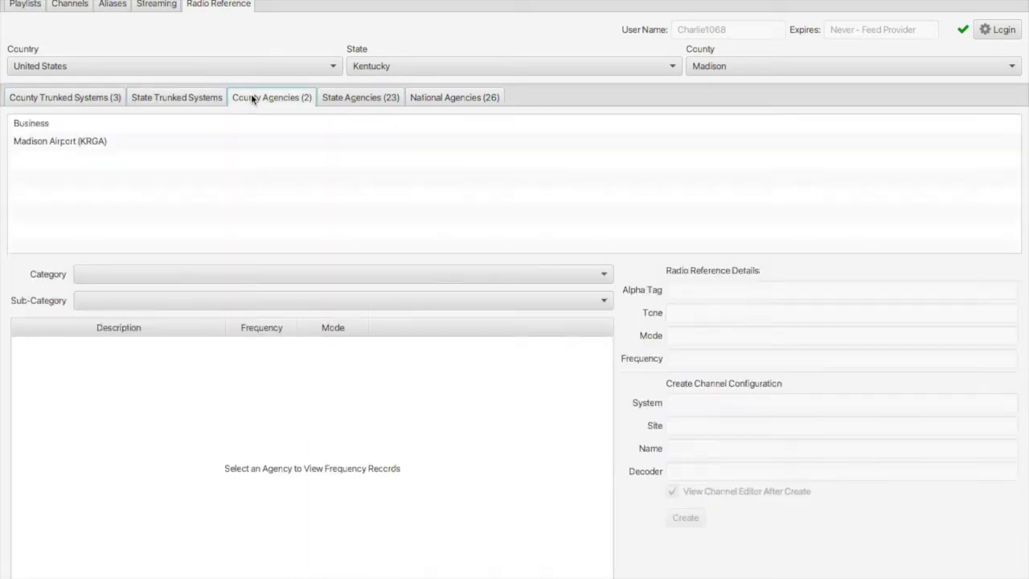
{"action": "left_click", "coordinate": [57, 100]}
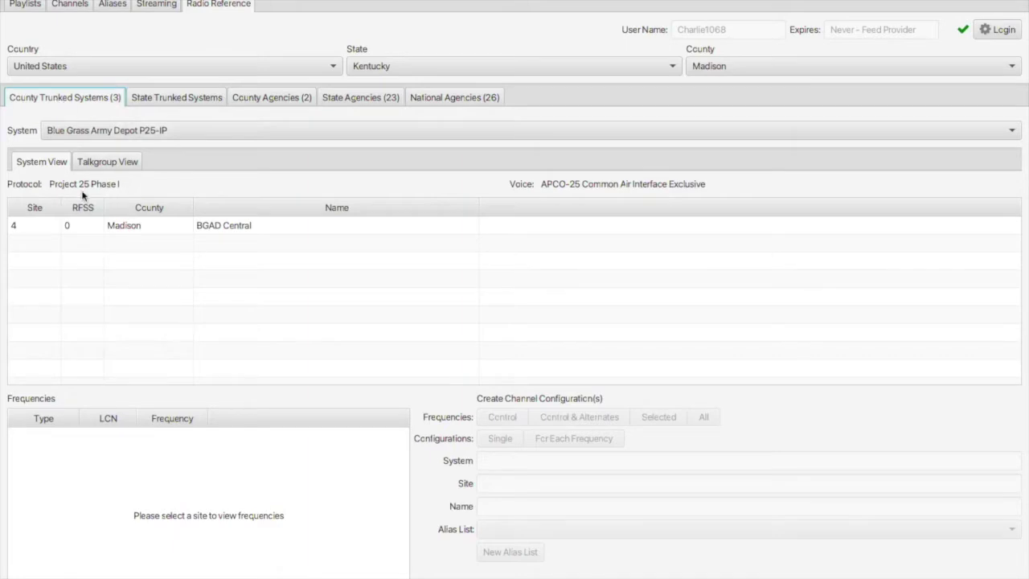
Step: Select Madison County Public Safety System and compare the North and South Simulcast site frequencies
{"action": "left_click", "coordinate": [101, 133]}
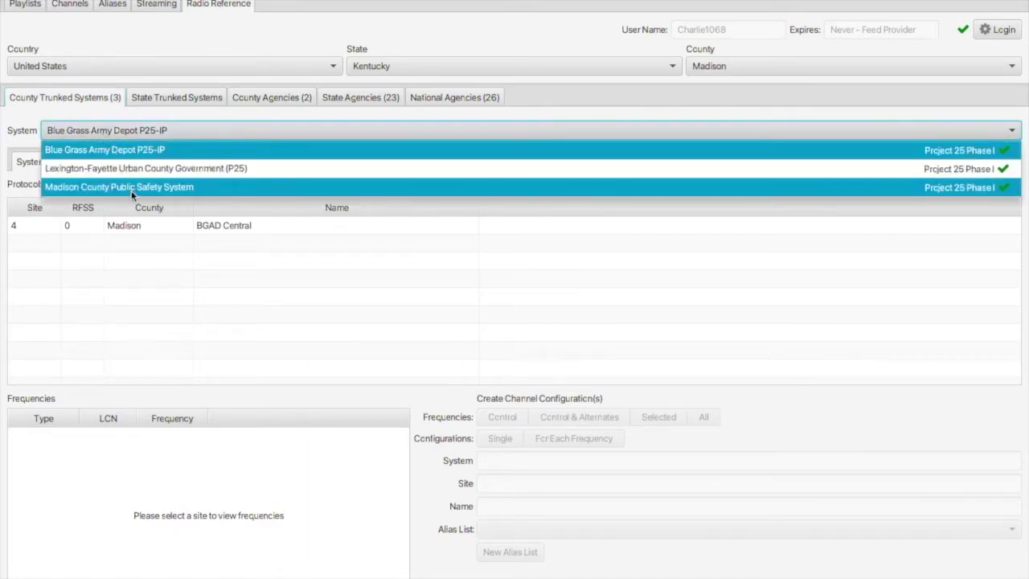
{"action": "left_click", "coordinate": [131, 190]}
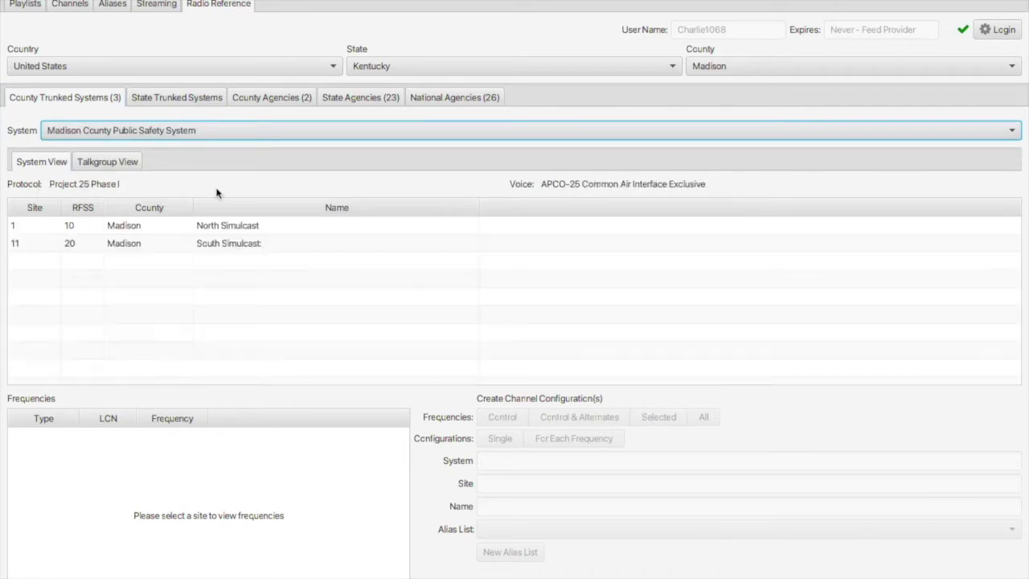
{"action": "left_click", "coordinate": [70, 231]}
{"action": "left_click", "coordinate": [75, 247]}
{"action": "left_click", "coordinate": [79, 231]}
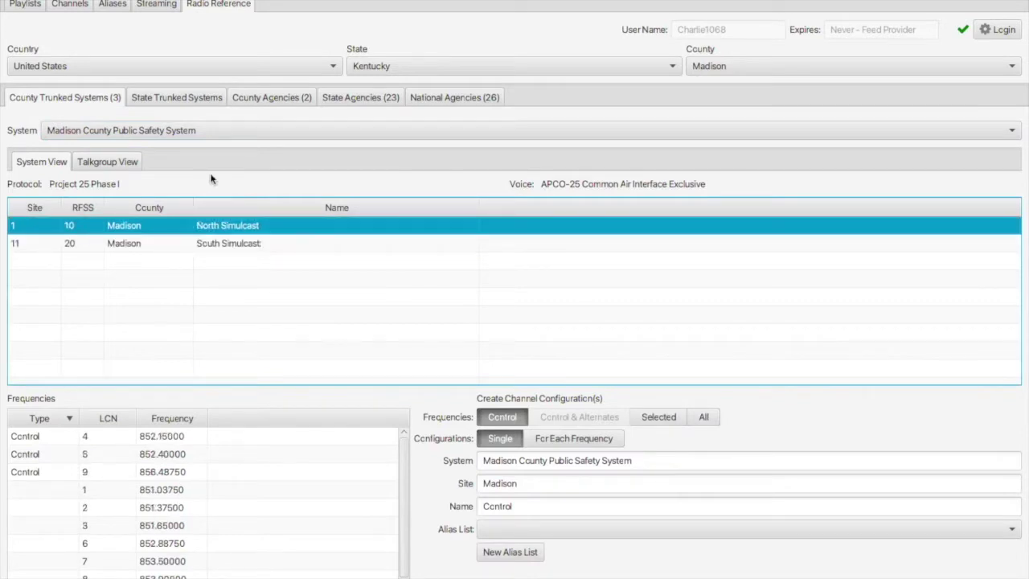
{"action": "left_click", "coordinate": [134, 247]}
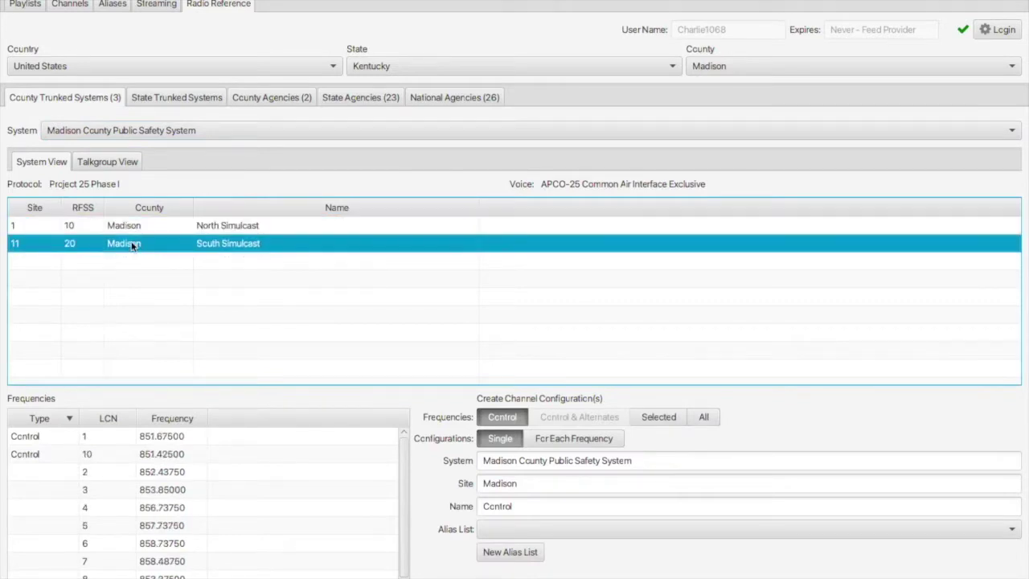
{"action": "left_click", "coordinate": [128, 230]}
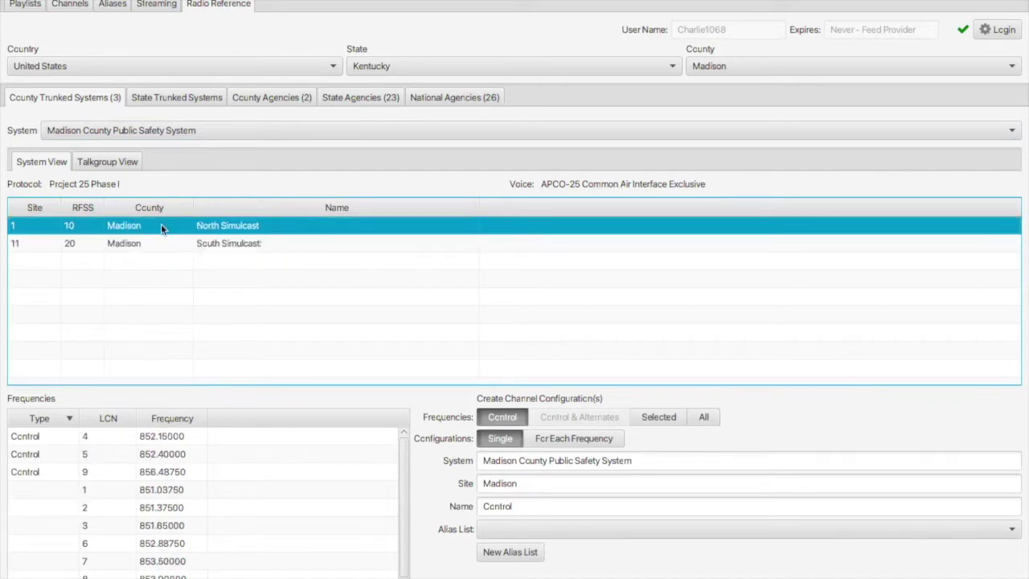
{"action": "left_click", "coordinate": [149, 246]}
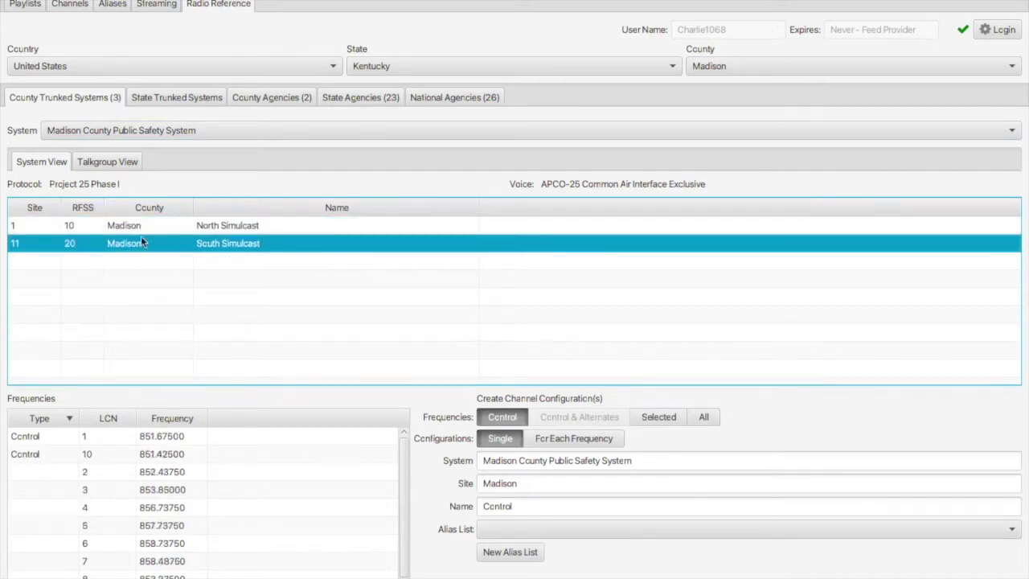
{"action": "left_click", "coordinate": [142, 228]}
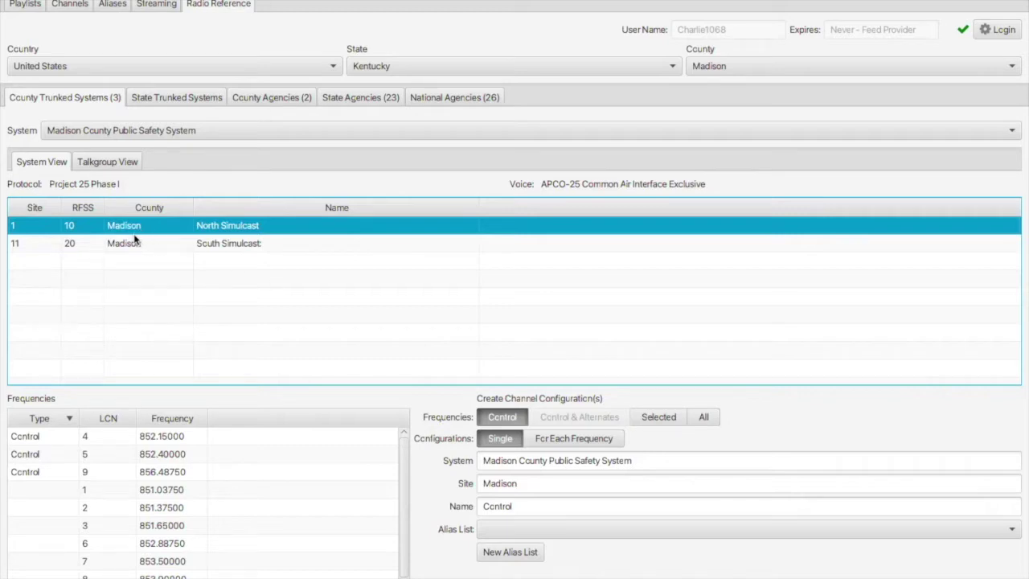
{"action": "left_click", "coordinate": [134, 242]}
{"action": "left_click", "coordinate": [134, 233]}
Step: Leave North Simulcast selected and keep the channel to control frequencies with Control/Single
{"action": "scroll", "coordinate": [131, 444], "scroll_direction": "down", "scroll_amount": 1}
{"action": "scroll", "coordinate": [131, 444], "scroll_direction": "up", "scroll_amount": 1}
{"action": "key", "text": "Tab"}
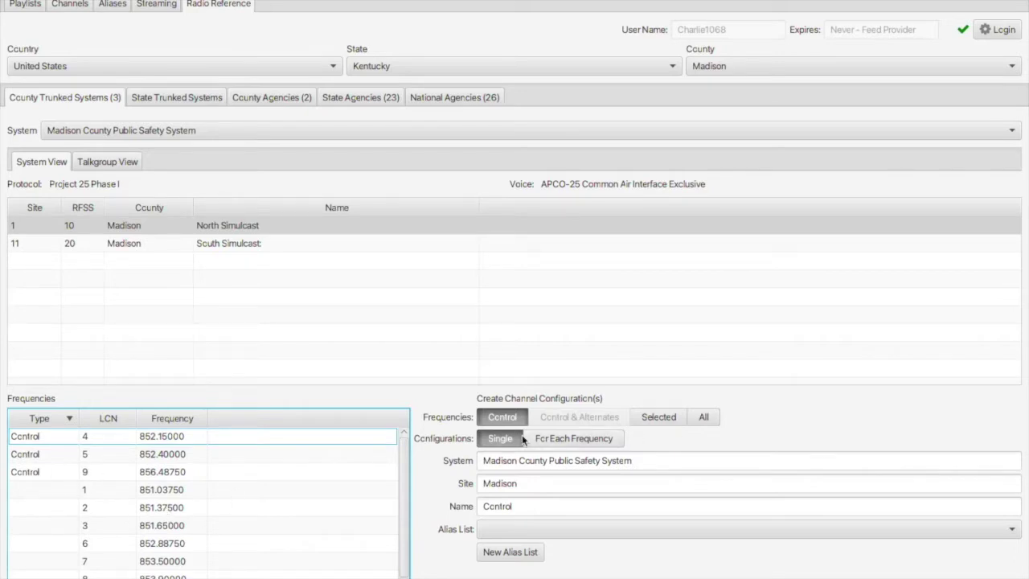
{"action": "left_click", "coordinate": [503, 417]}
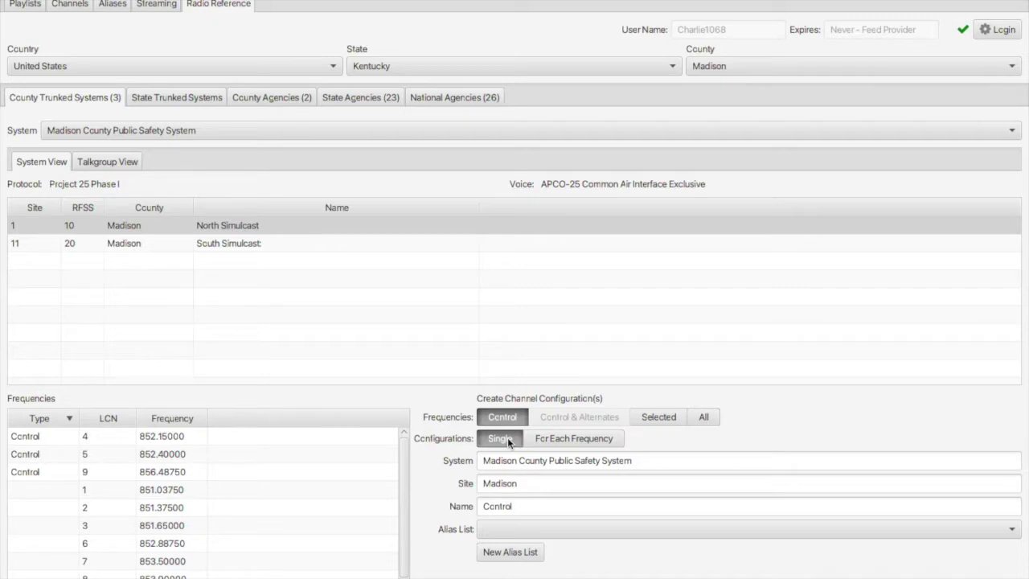
Step: Keep a single Control channel configuration and assign it the Madison alias list
{"action": "left_click", "coordinate": [563, 445]}
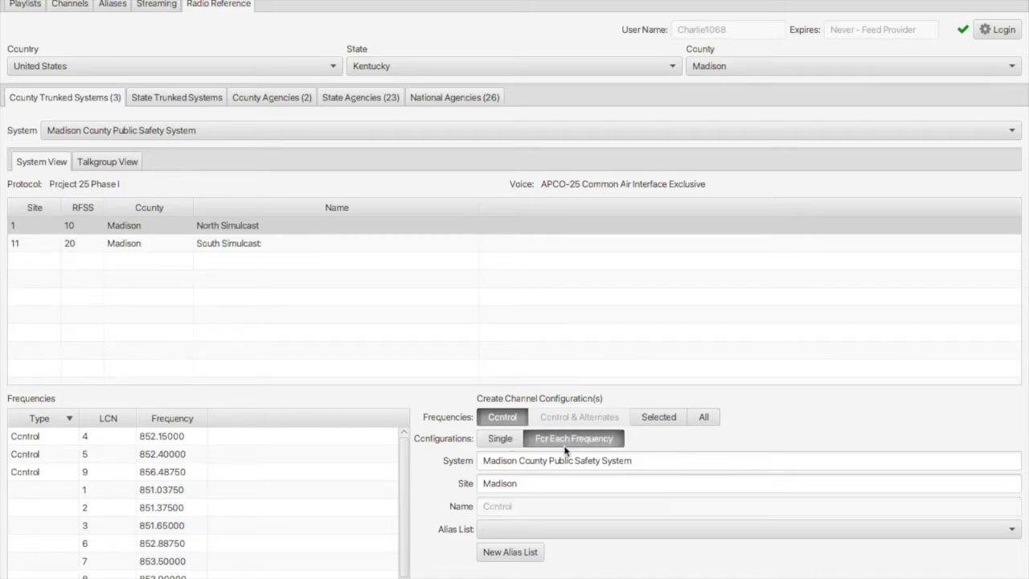
{"action": "left_click", "coordinate": [504, 440]}
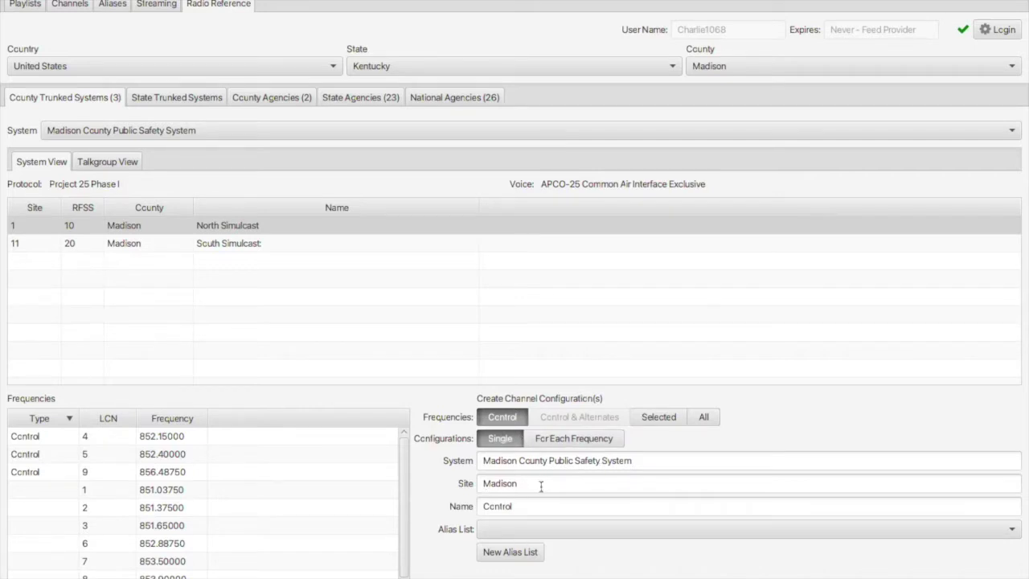
{"action": "left_click", "coordinate": [526, 535]}
{"action": "left_click", "coordinate": [528, 537]}
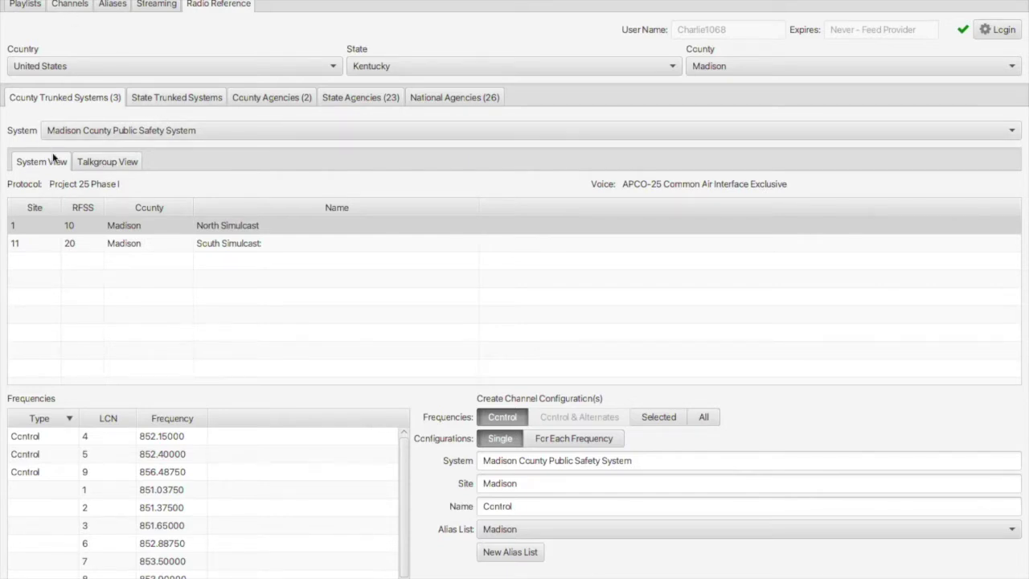
Step: Browse the system's talkgroup list, inspecting talkgroups 05543, 05564, 05563 and 05554
{"action": "left_click", "coordinate": [92, 165]}
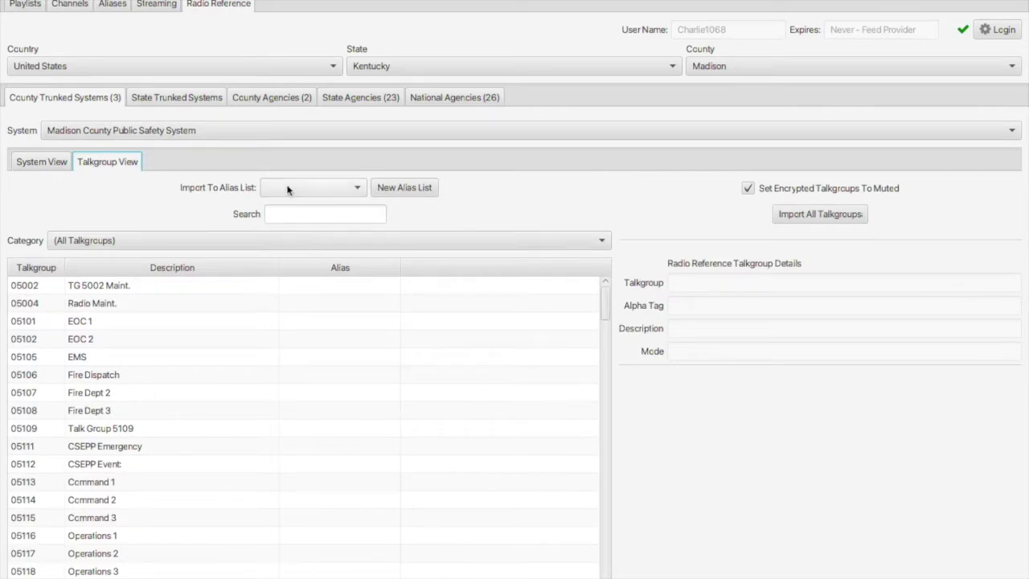
{"action": "scroll", "coordinate": [330, 419], "scroll_direction": "down", "scroll_amount": 10}
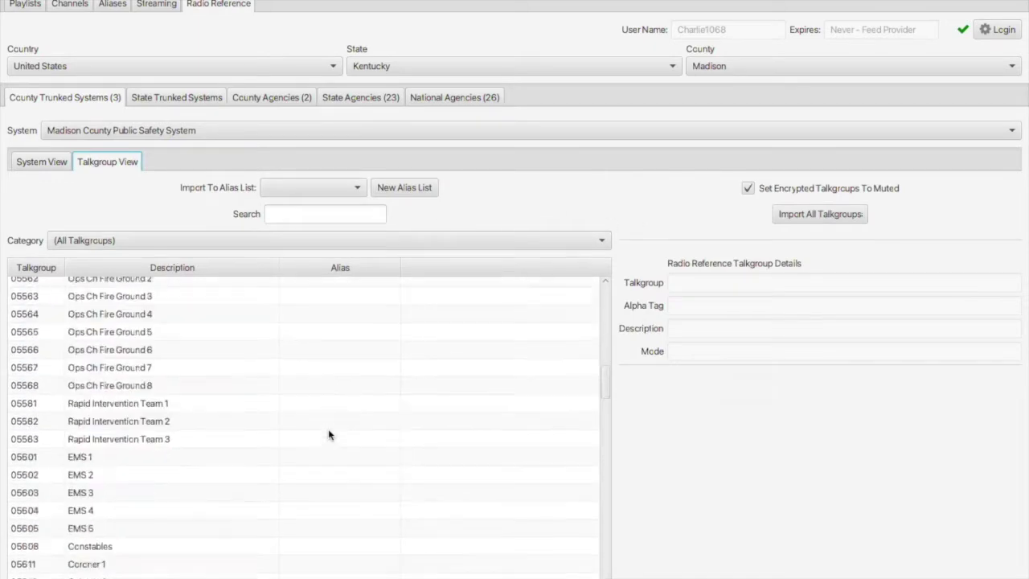
{"action": "scroll", "coordinate": [328, 432], "scroll_direction": "down", "scroll_amount": 5}
{"action": "scroll", "coordinate": [328, 431], "scroll_direction": "up", "scroll_amount": 15}
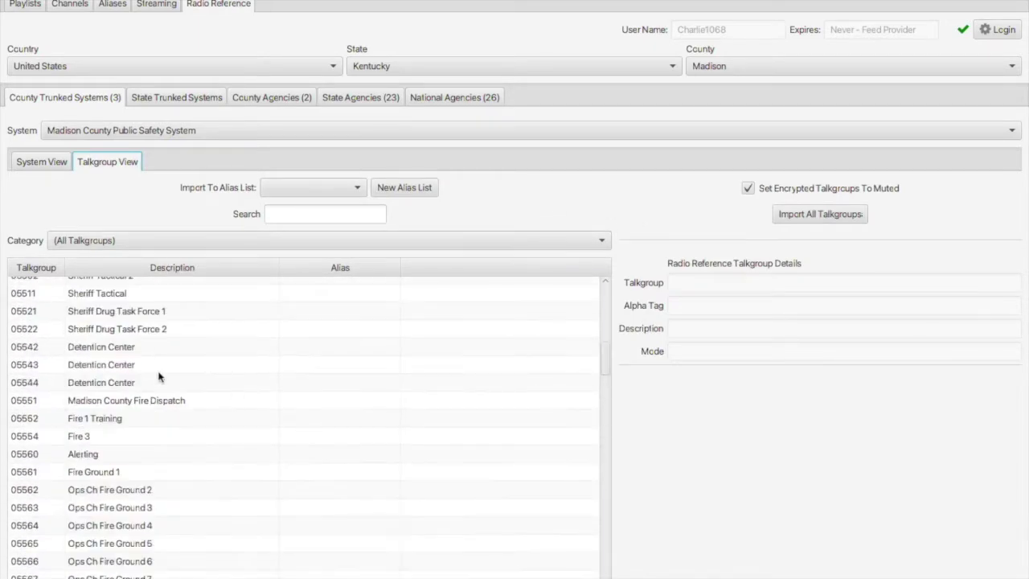
{"action": "left_click", "coordinate": [158, 368]}
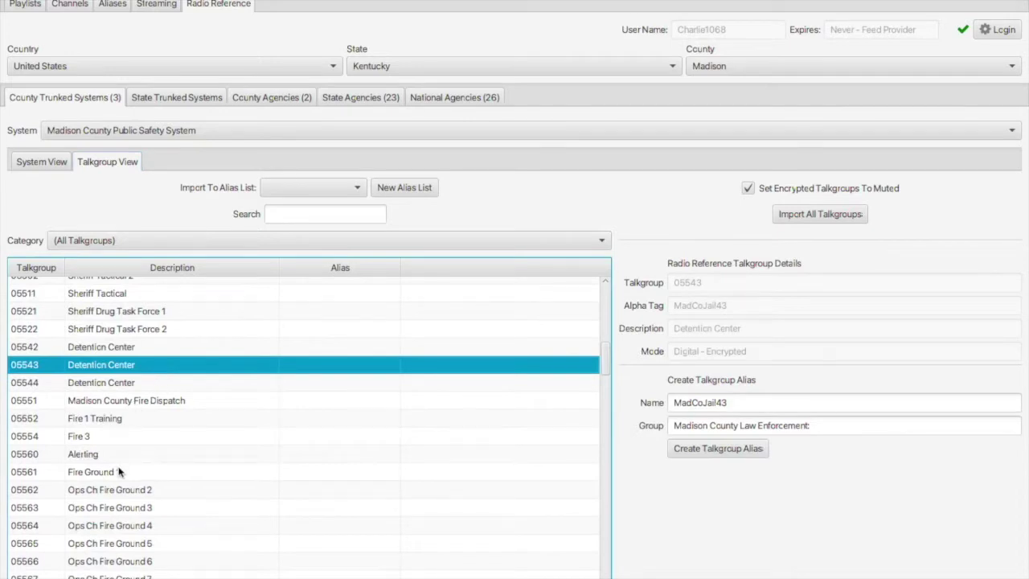
{"action": "left_click", "coordinate": [103, 527]}
{"action": "left_click", "coordinate": [107, 507]}
{"action": "left_click", "coordinate": [109, 436]}
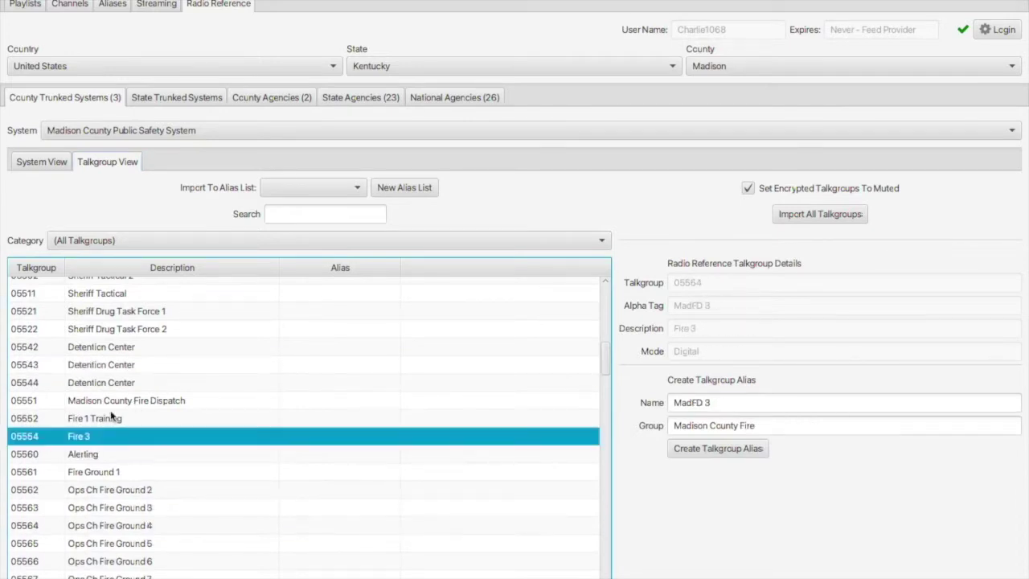
{"action": "left_click", "coordinate": [117, 368]}
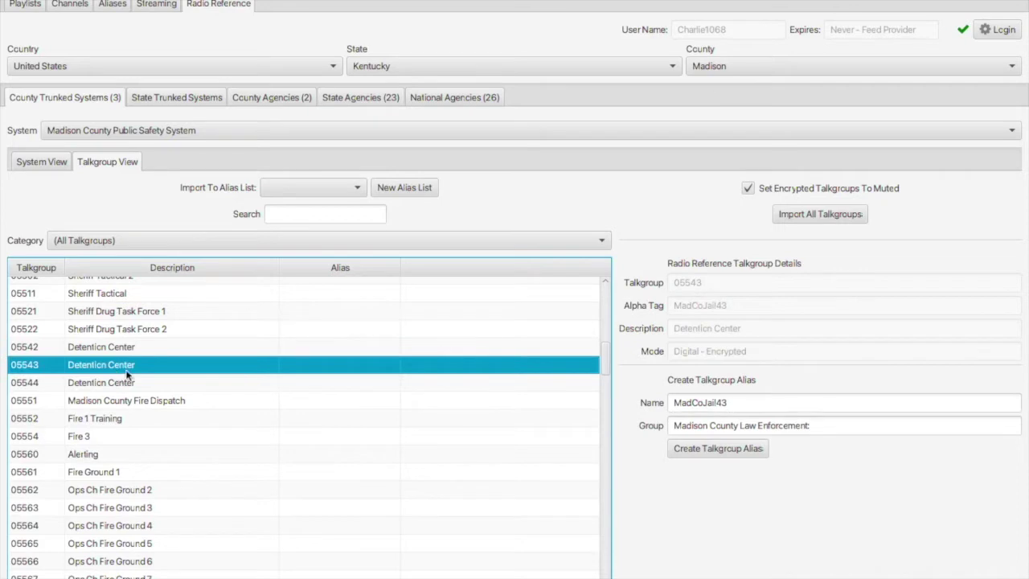
{"action": "scroll", "coordinate": [333, 482], "scroll_direction": "up", "scroll_amount": 10}
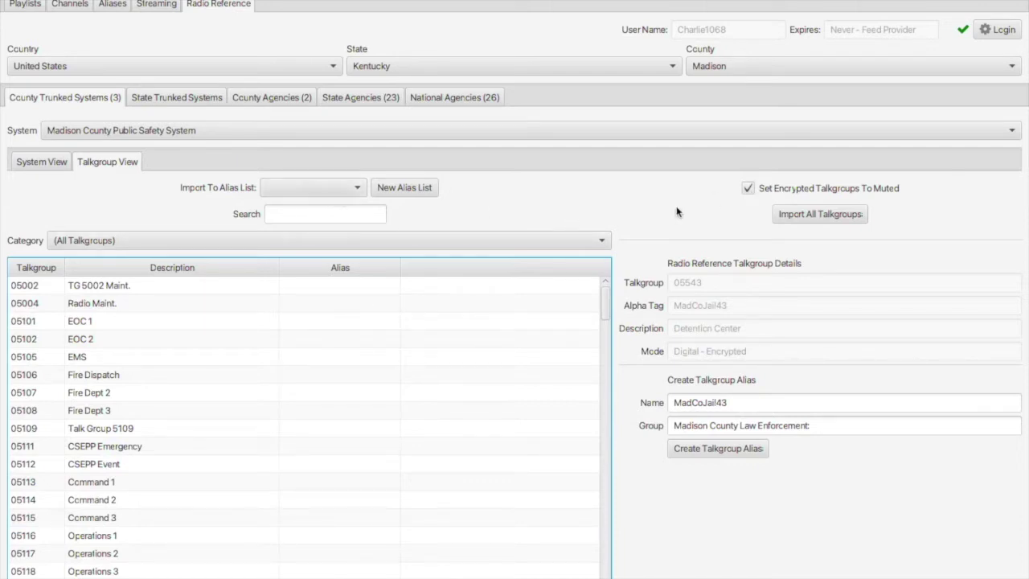
Step: Leave Set Encrypted Talkgroups To Muted checked for the import
{"action": "left_click", "coordinate": [748, 192]}
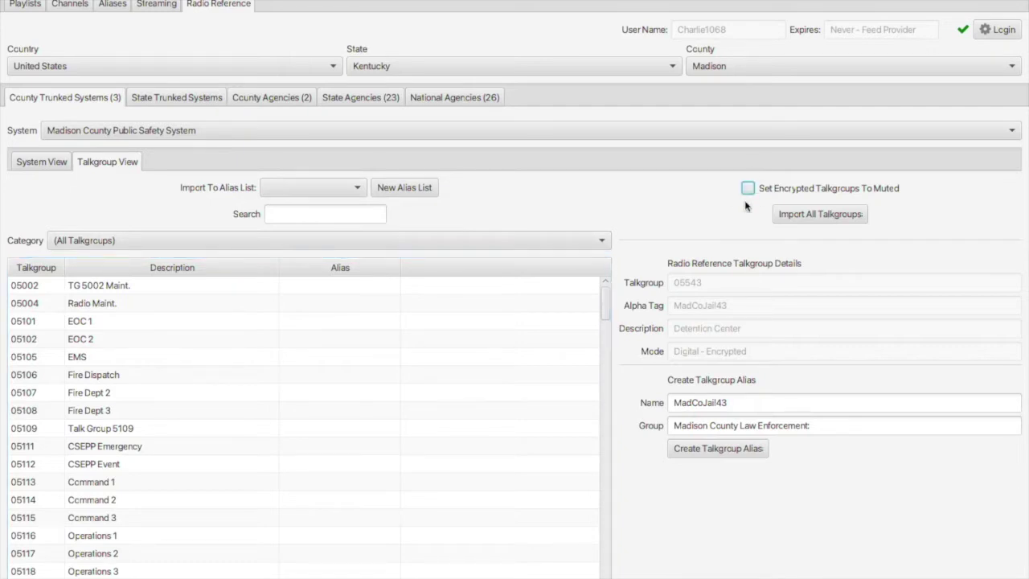
{"action": "left_click", "coordinate": [749, 193]}
{"action": "left_click", "coordinate": [749, 193]}
{"action": "left_click", "coordinate": [749, 193]}
Step: Dismiss the Alias List Required warning and import all Madison County talkgroups into the Madison alias list
{"action": "left_click", "coordinate": [816, 213]}
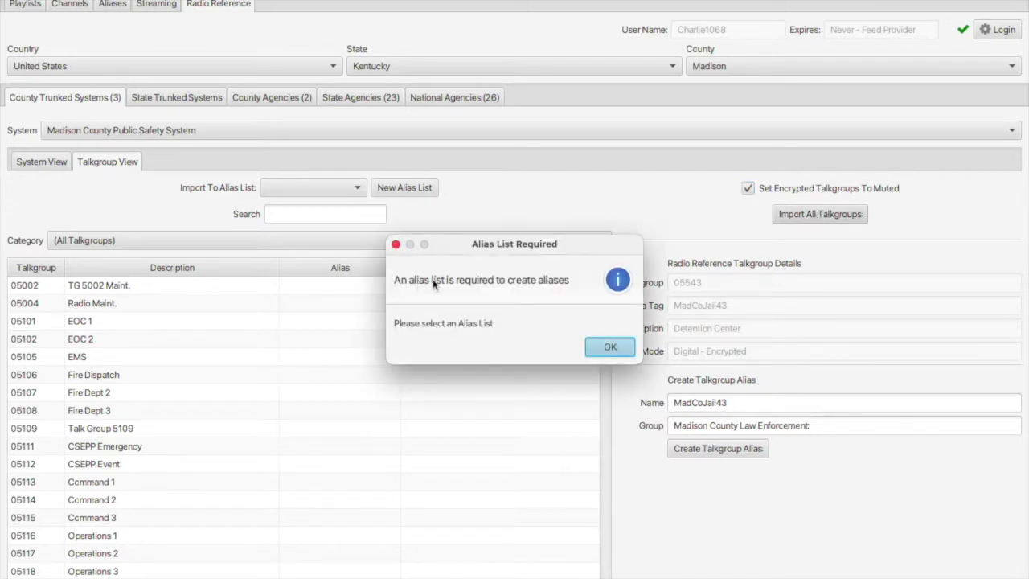
{"action": "left_click", "coordinate": [610, 347]}
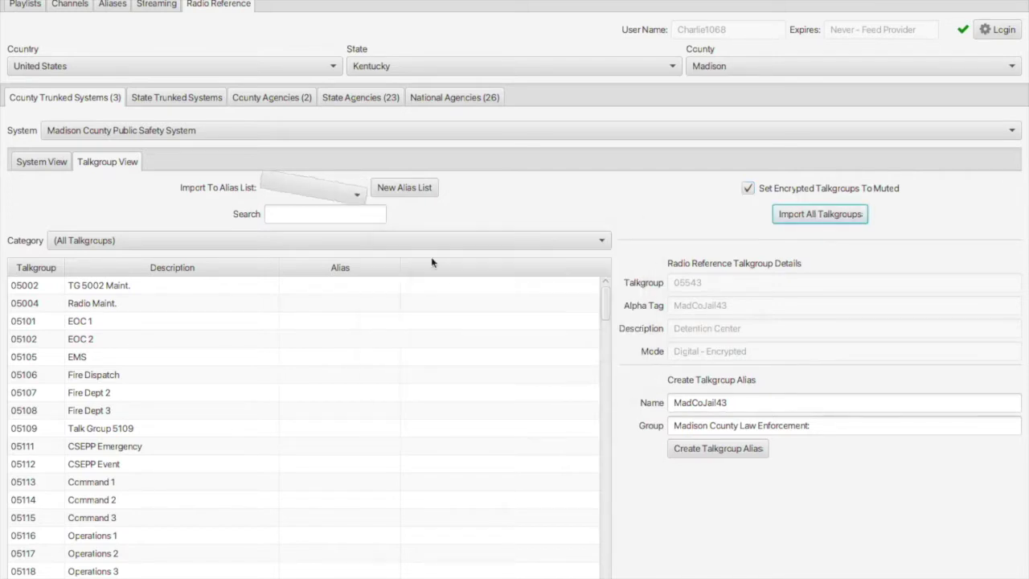
{"action": "left_click", "coordinate": [333, 187]}
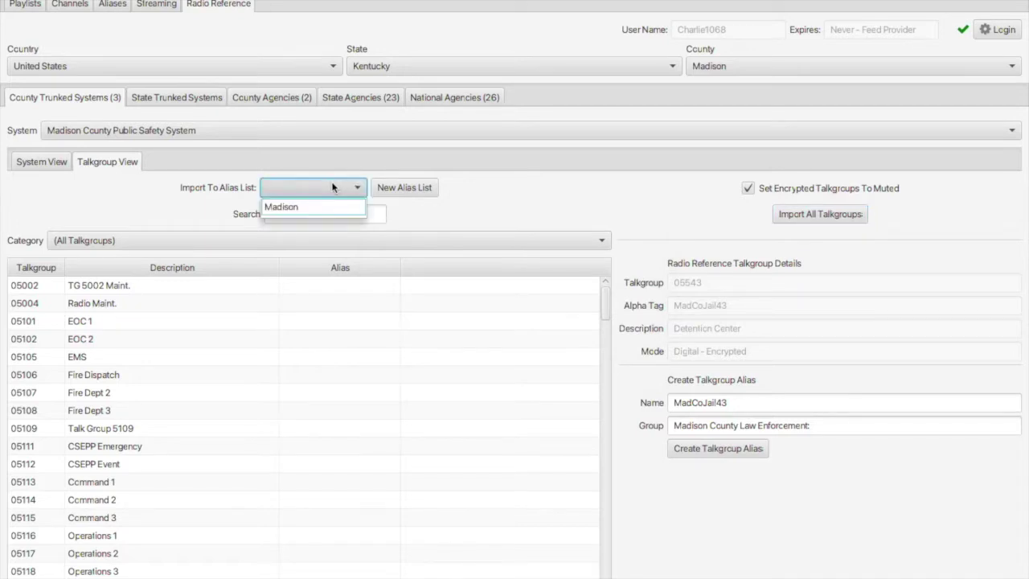
{"action": "left_click", "coordinate": [281, 209]}
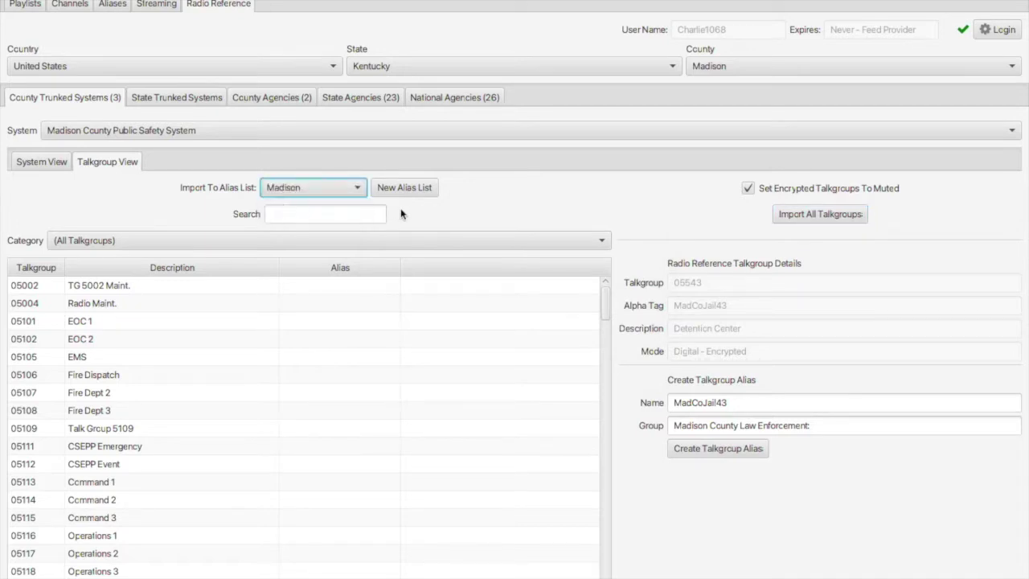
{"action": "left_click", "coordinate": [809, 222]}
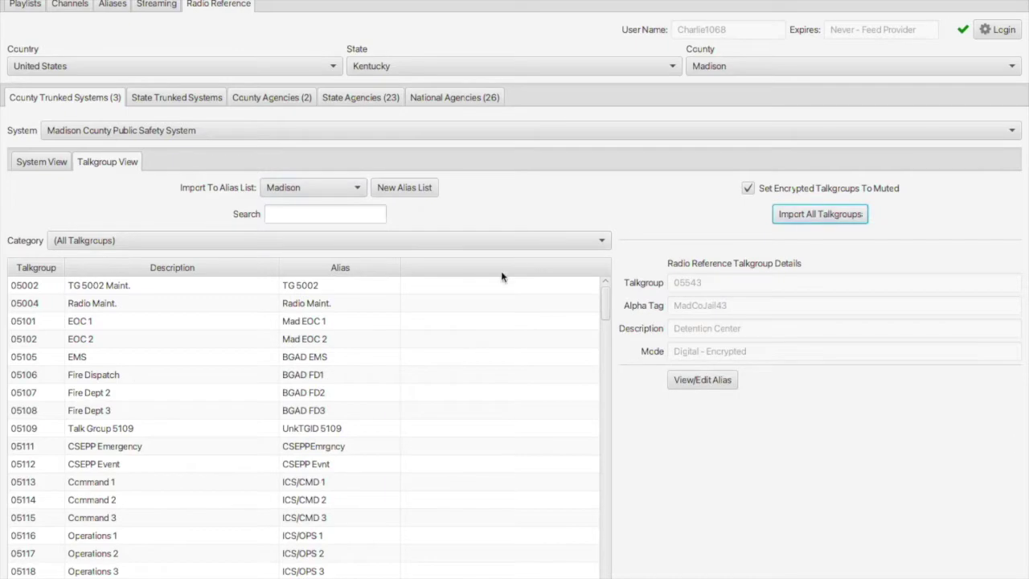
{"action": "scroll", "coordinate": [324, 379], "scroll_direction": "down", "scroll_amount": 15}
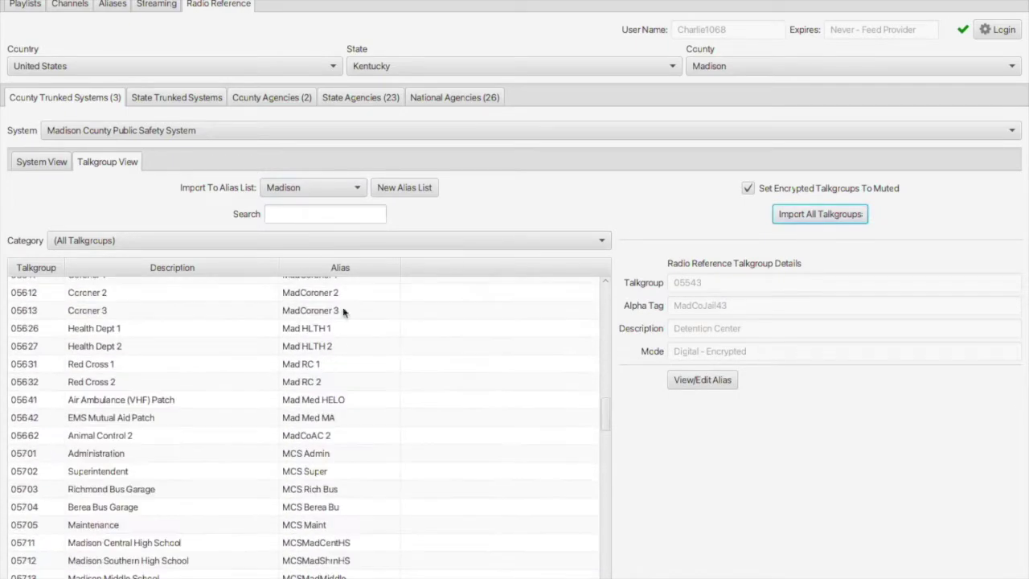
{"action": "scroll", "coordinate": [330, 386], "scroll_direction": "up", "scroll_amount": 10}
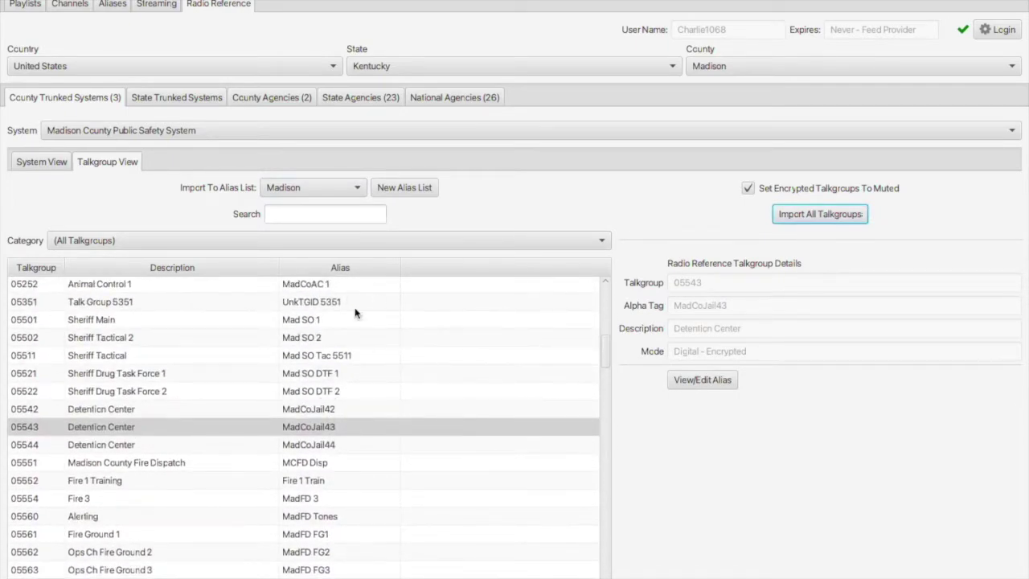
{"action": "scroll", "coordinate": [346, 338], "scroll_direction": "down", "scroll_amount": 20}
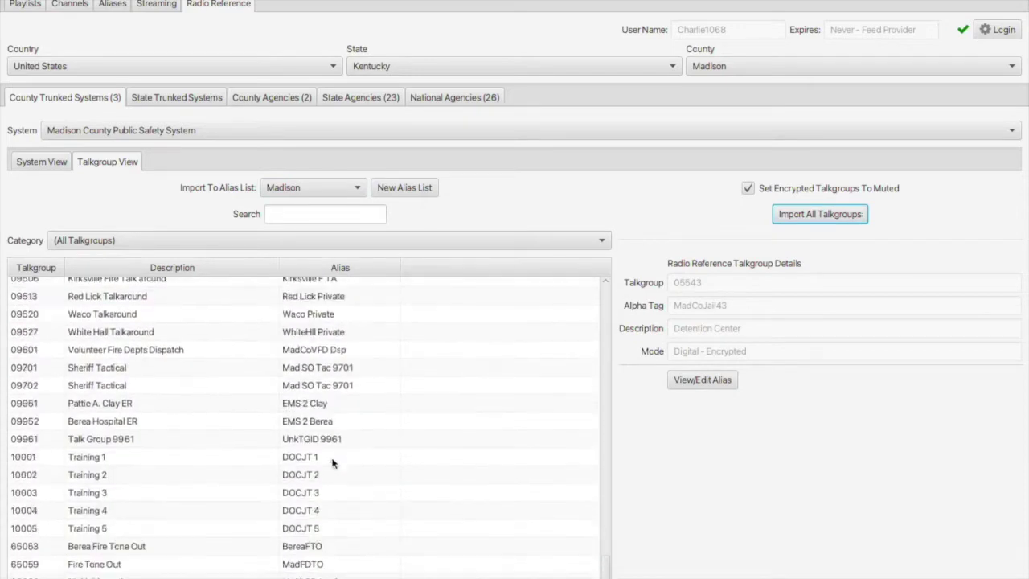
{"action": "scroll", "coordinate": [373, 434], "scroll_direction": "down", "scroll_amount": 1}
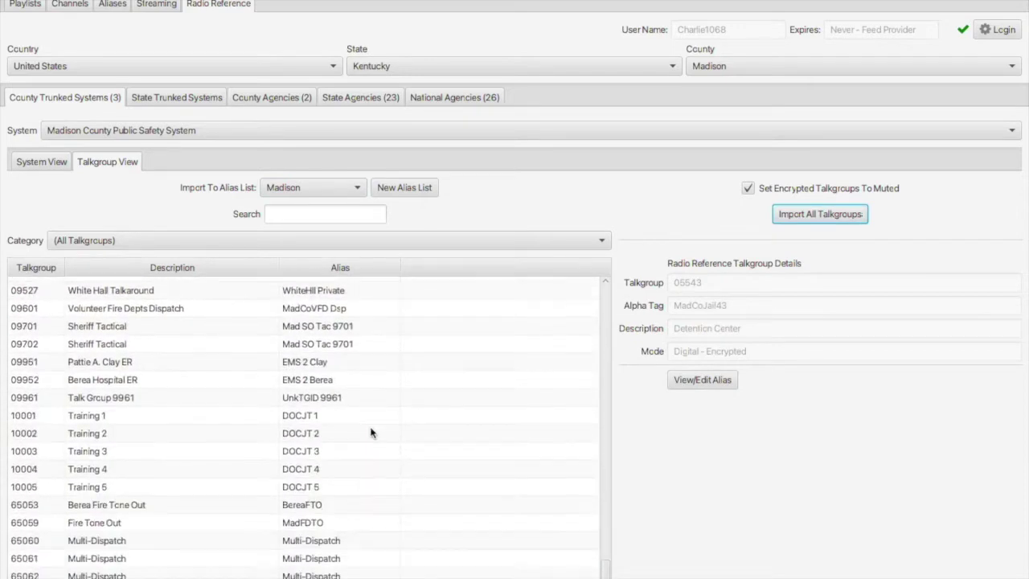
{"action": "left_click", "coordinate": [70, 6]}
Step: Open the Madison Control channel's settings and switch Auto-Start on
{"action": "left_click", "coordinate": [109, 81]}
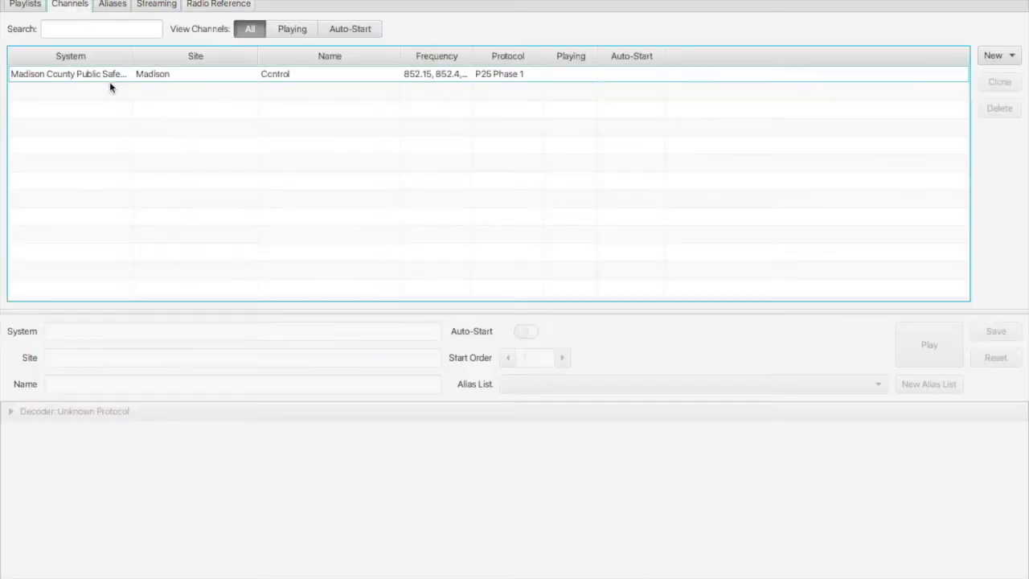
{"action": "left_click", "coordinate": [103, 73]}
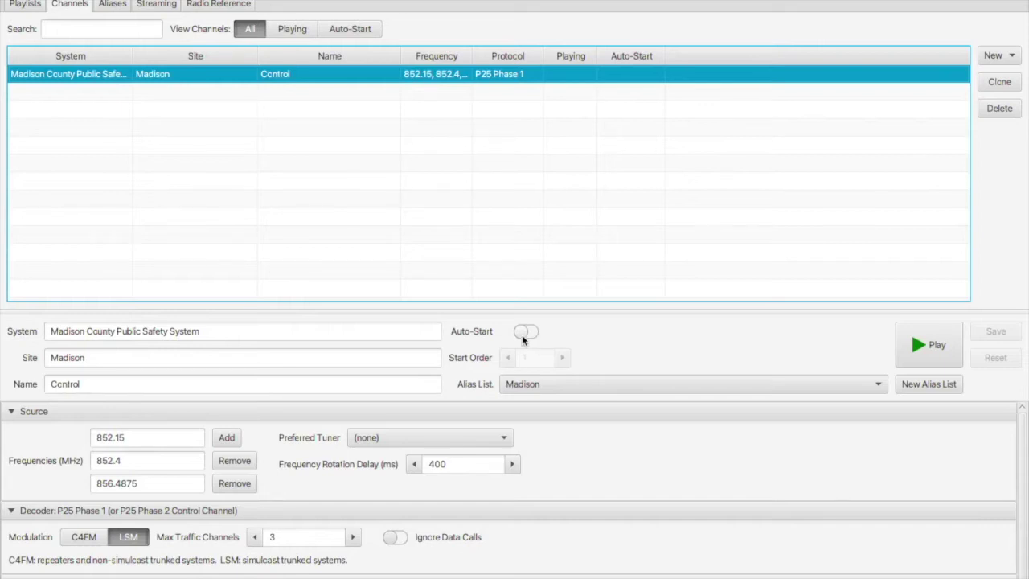
{"action": "left_click", "coordinate": [523, 333]}
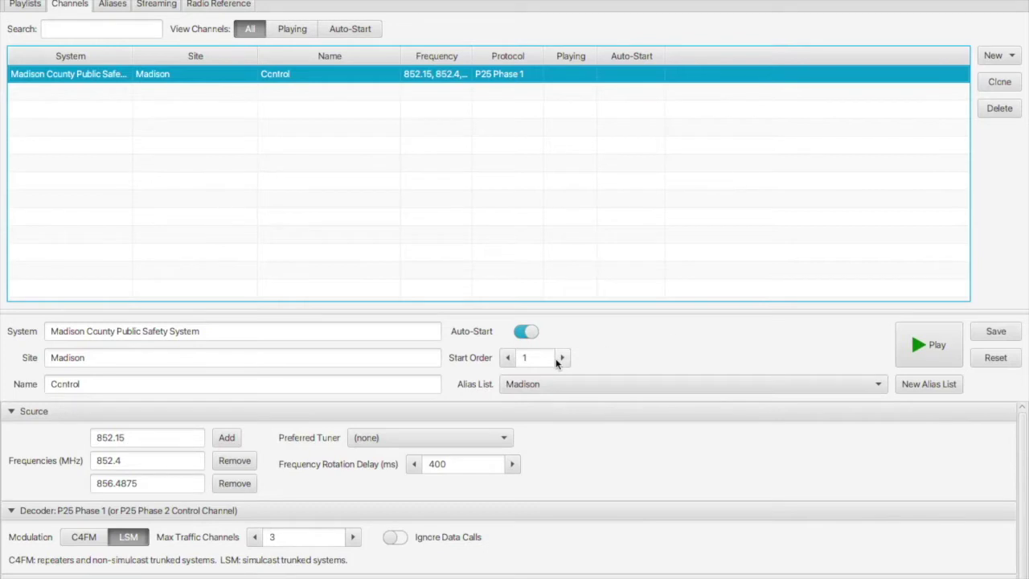
Step: Keep Madison as the alias list and leave Preferred Tuner set to (none)
{"action": "left_click", "coordinate": [523, 384]}
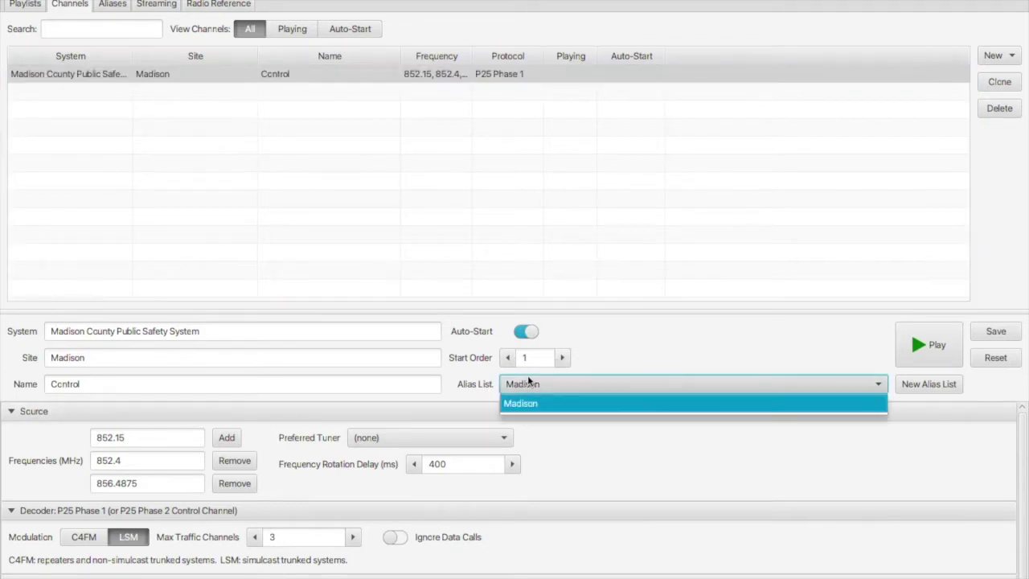
{"action": "left_click", "coordinate": [527, 382]}
{"action": "left_click", "coordinate": [386, 440]}
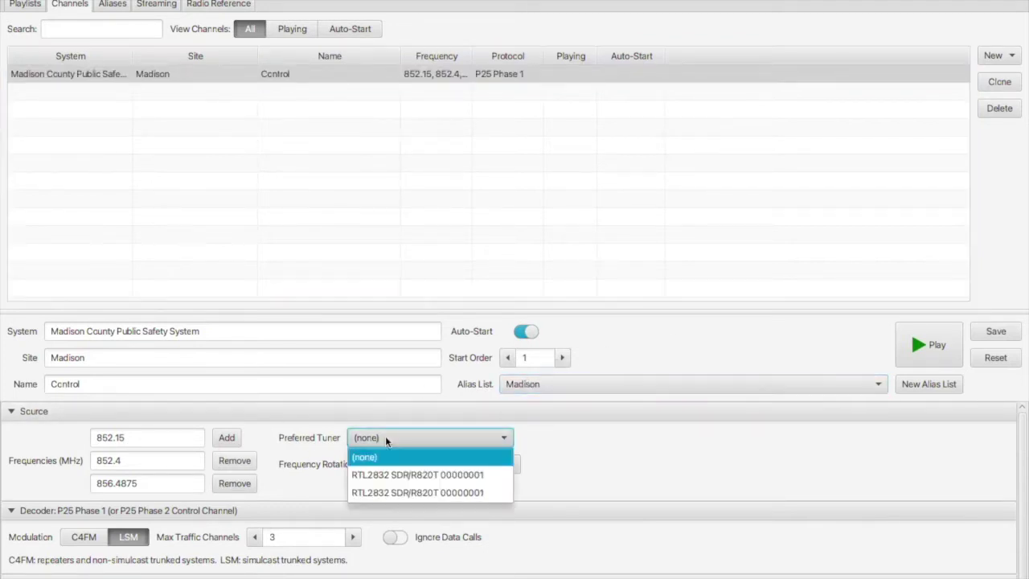
{"action": "left_click", "coordinate": [296, 422]}
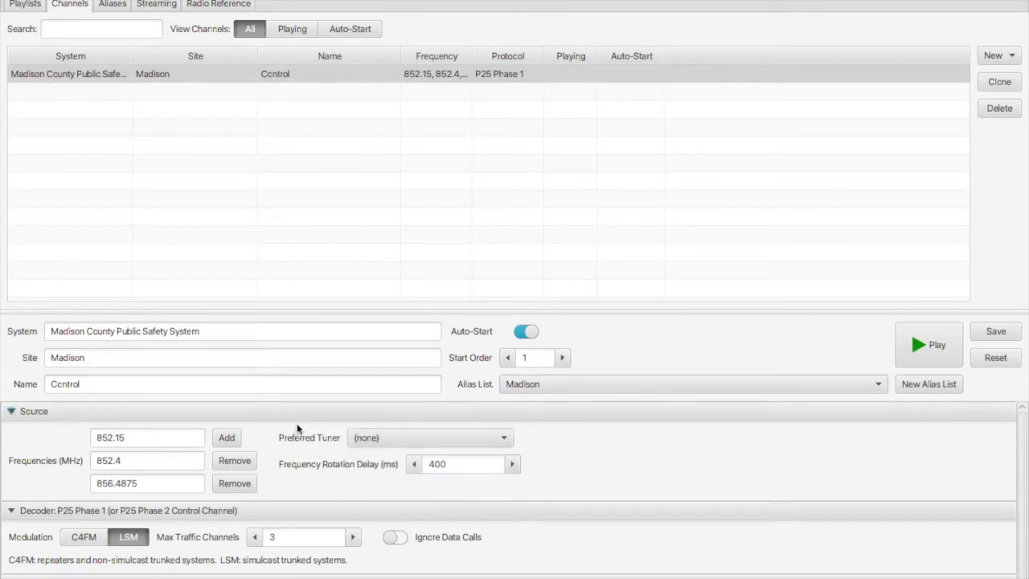
{"action": "left_click", "coordinate": [368, 437]}
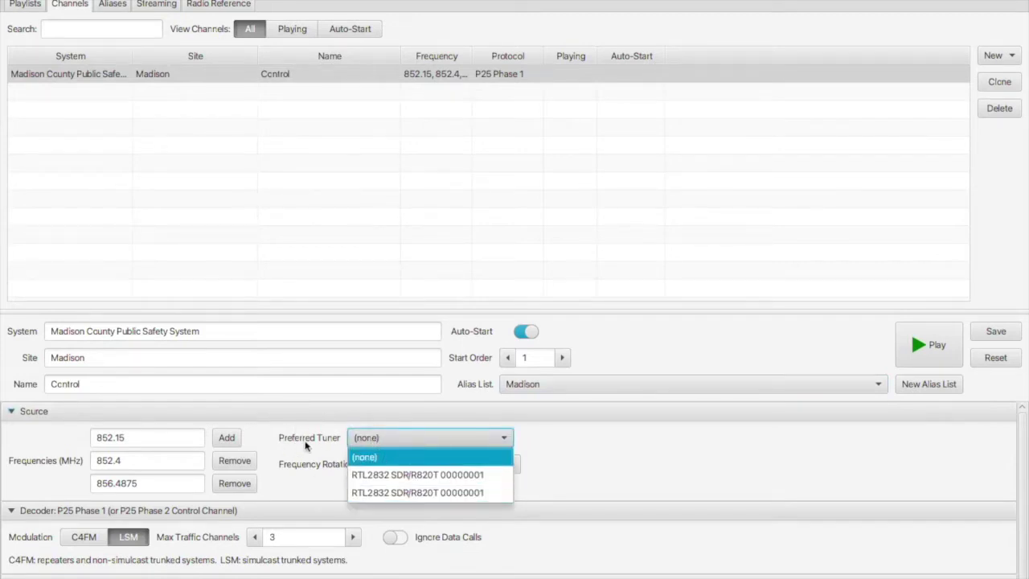
{"action": "left_click", "coordinate": [314, 449]}
{"action": "left_click", "coordinate": [399, 441]}
{"action": "left_click", "coordinate": [543, 456]}
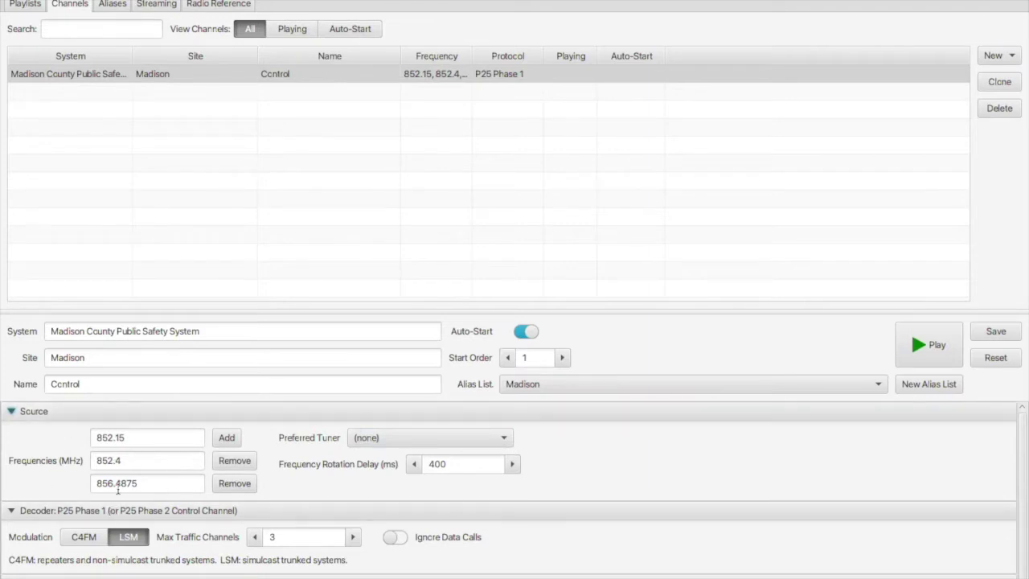
Step: Review the 856.4875 and 852.15 control frequencies and leave the rotation delay at 400 ms
{"action": "double_click", "coordinate": [141, 484]}
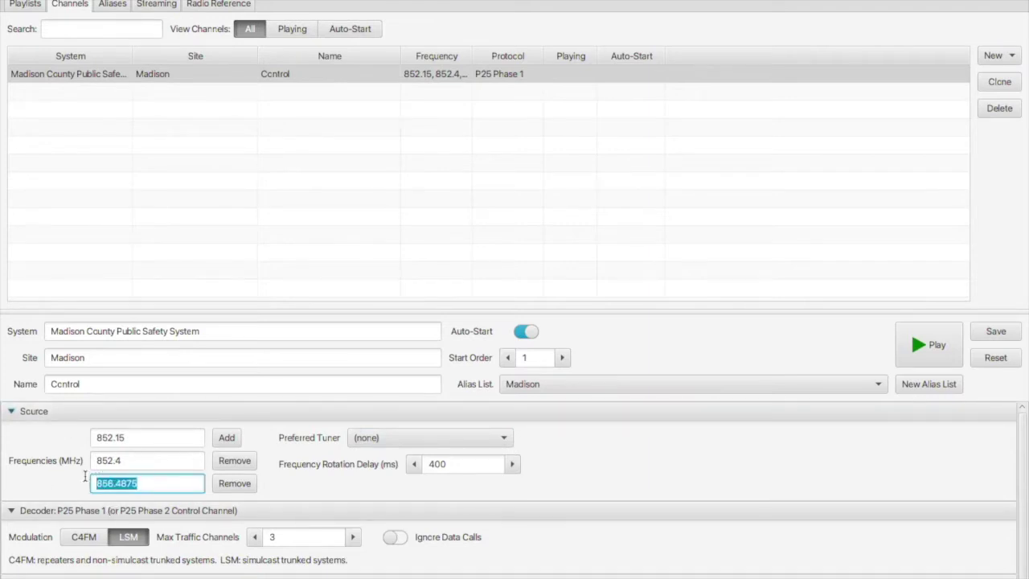
{"action": "left_click", "coordinate": [152, 485]}
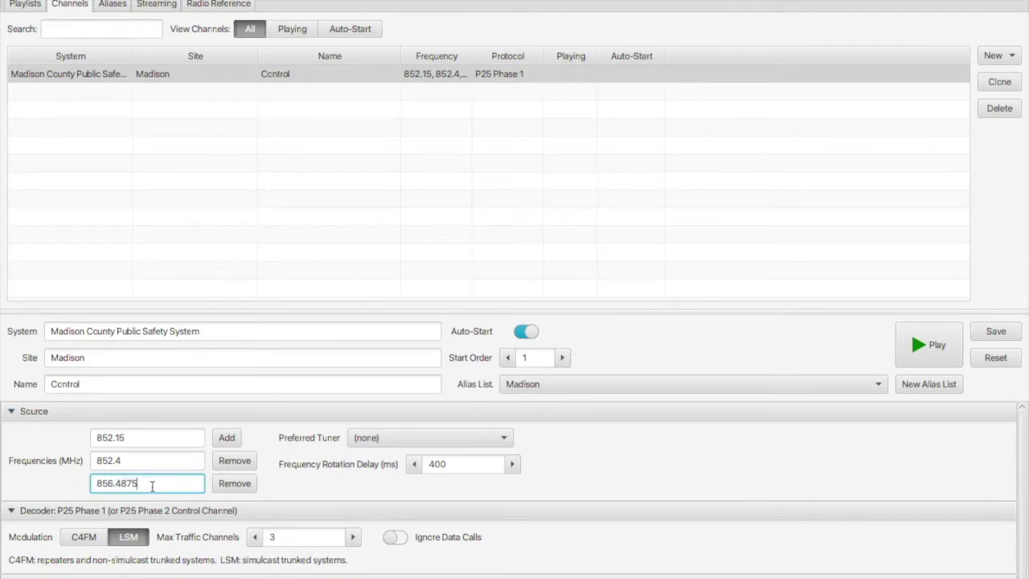
{"action": "left_click", "coordinate": [134, 445]}
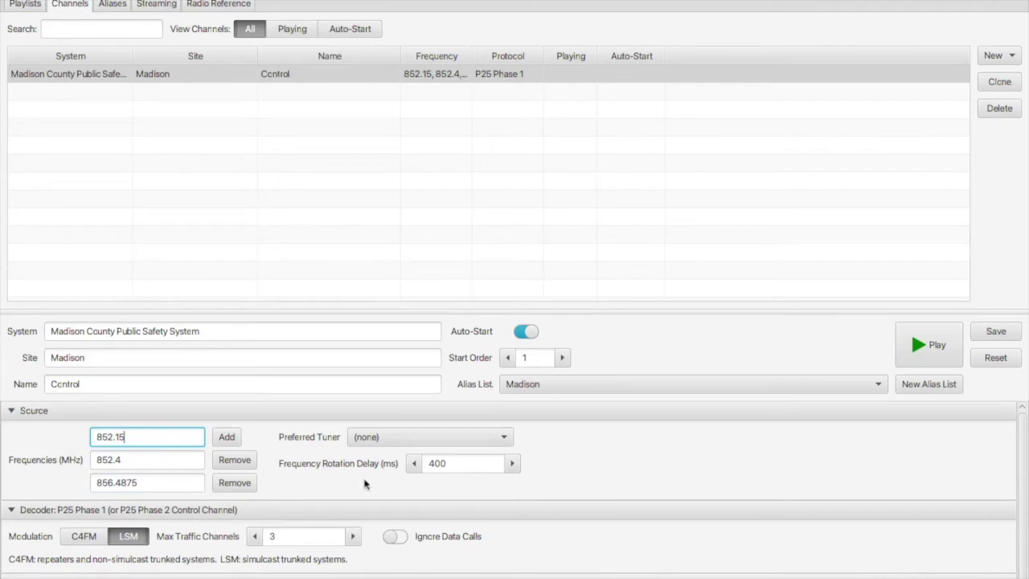
{"action": "left_click", "coordinate": [415, 466]}
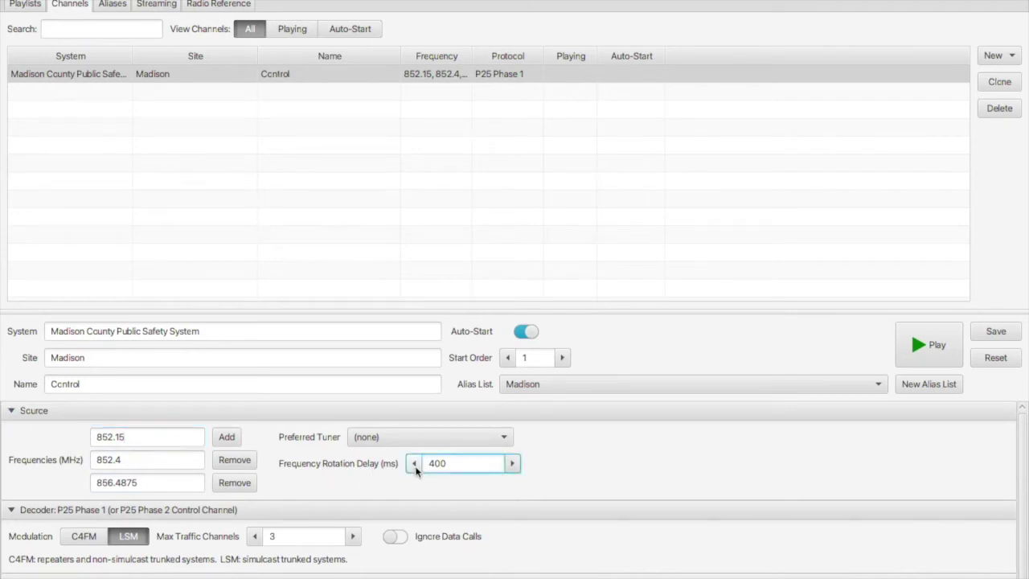
{"action": "left_click", "coordinate": [512, 465]}
{"action": "left_click", "coordinate": [514, 467]}
{"action": "left_click", "coordinate": [514, 464]}
{"action": "left_click", "coordinate": [415, 465]}
{"action": "left_click", "coordinate": [415, 465]}
{"action": "left_click", "coordinate": [415, 465]}
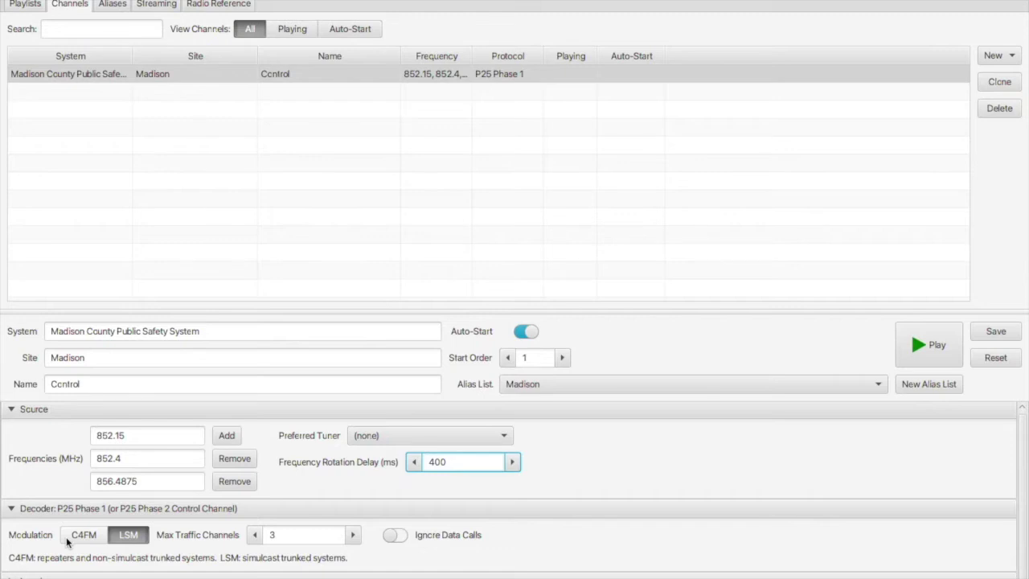
{"action": "left_click", "coordinate": [143, 539]}
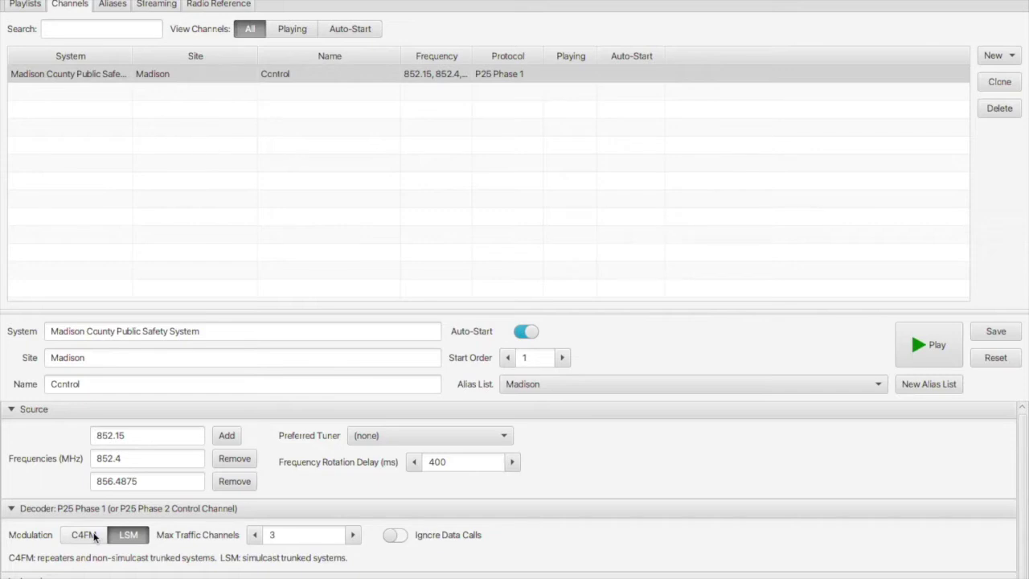
Step: Keep LSM modulation and switch on Ignore Data Calls
{"action": "left_click", "coordinate": [81, 535]}
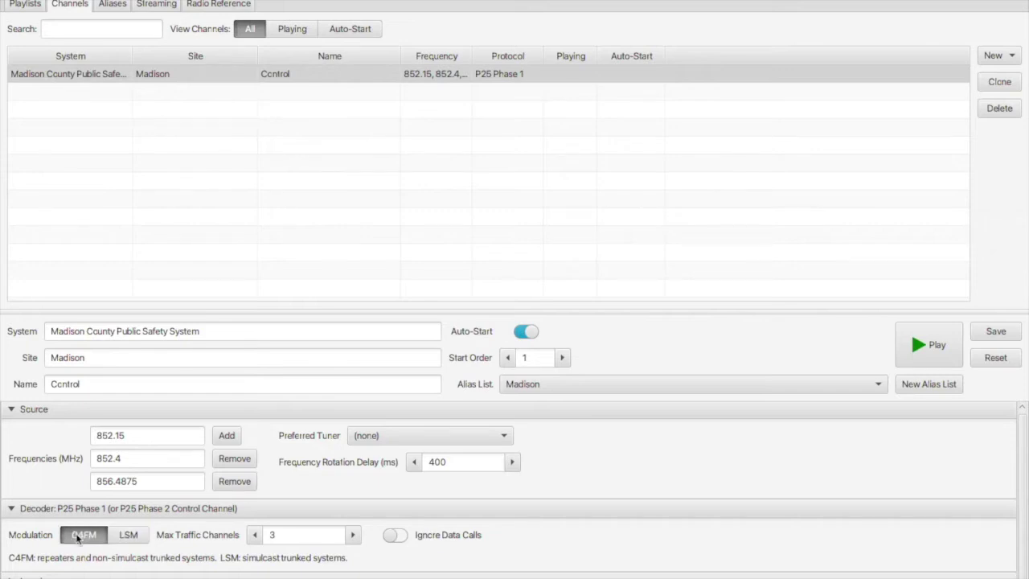
{"action": "left_click", "coordinate": [125, 535]}
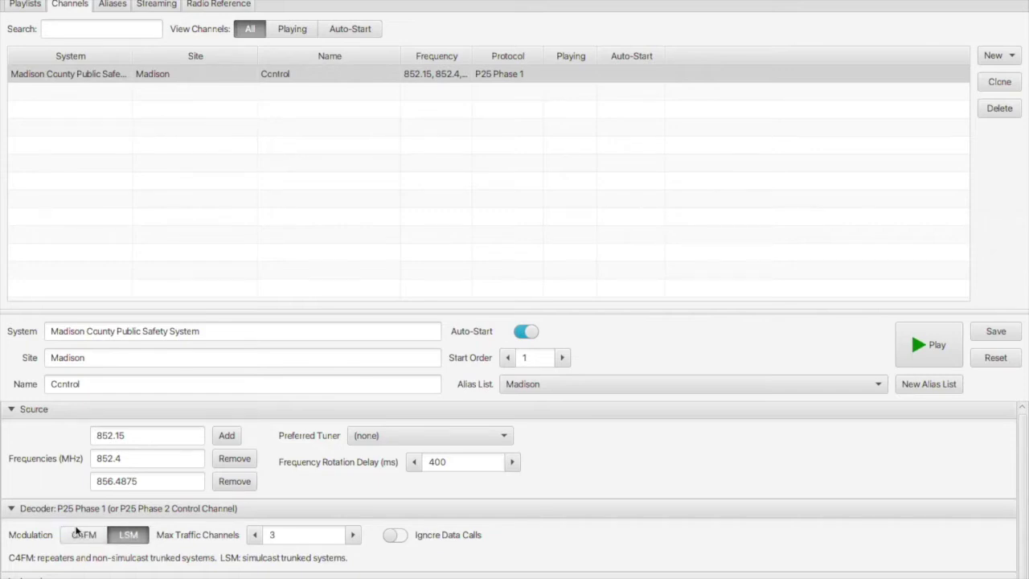
{"action": "left_click", "coordinate": [394, 536]}
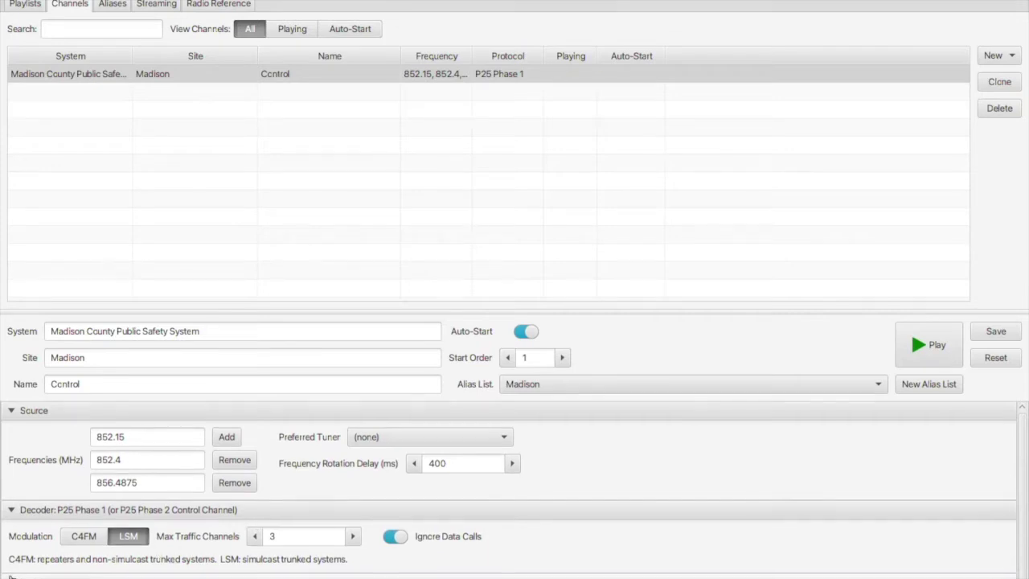
Step: Collapse the Source, Decoder, Logging and Recording sections, save the Control channel and start playing it
{"action": "left_click", "coordinate": [36, 514]}
{"action": "left_click", "coordinate": [16, 411]}
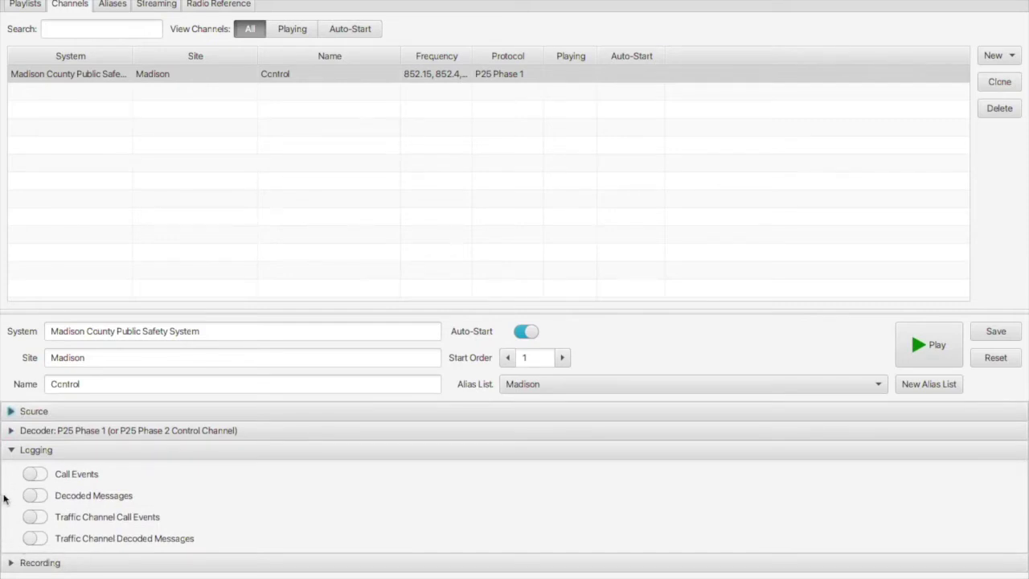
{"action": "left_click", "coordinate": [33, 451]}
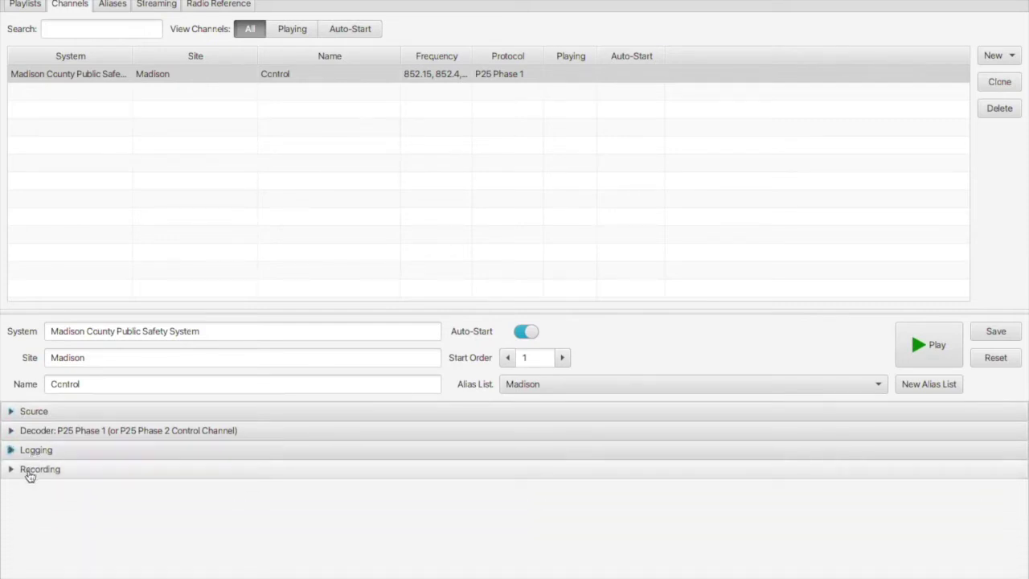
{"action": "left_click", "coordinate": [27, 469]}
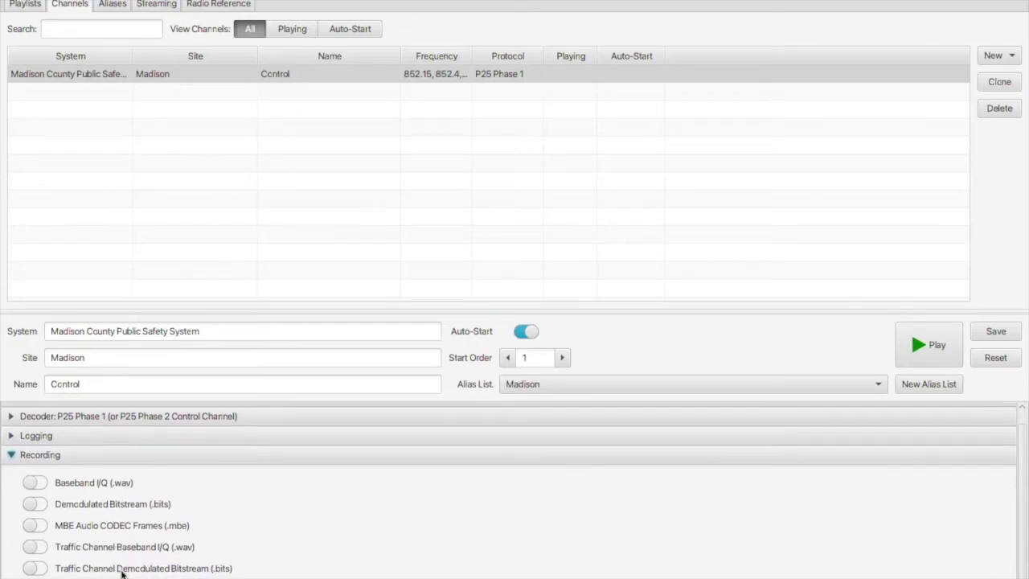
{"action": "left_click", "coordinate": [37, 463]}
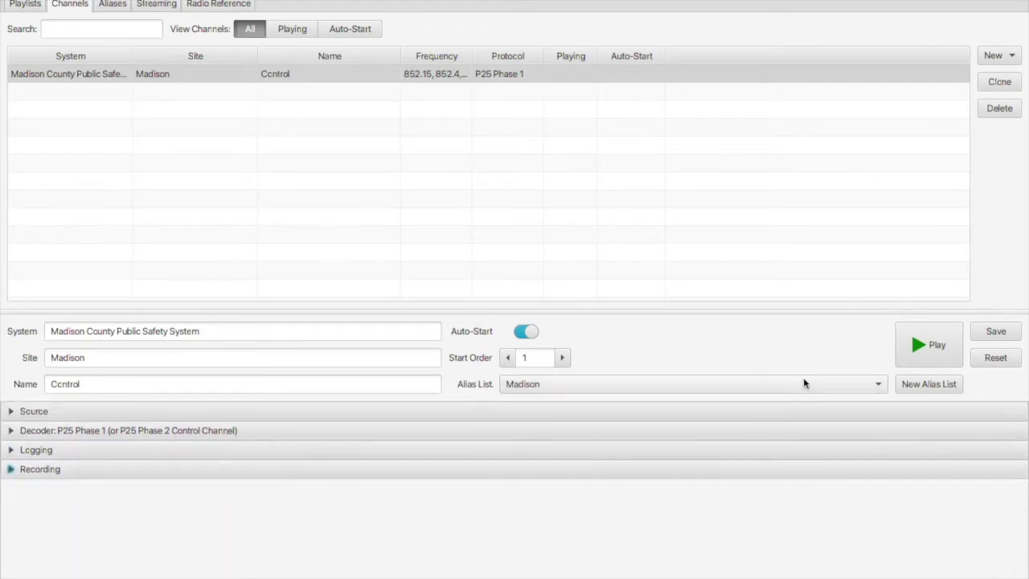
{"action": "left_click", "coordinate": [996, 334]}
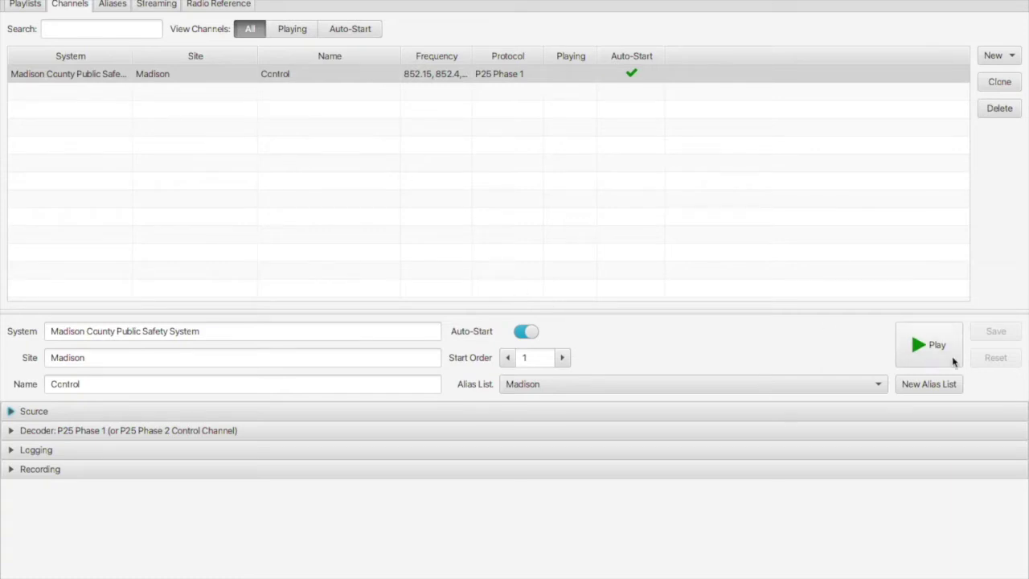
{"action": "left_click", "coordinate": [945, 357]}
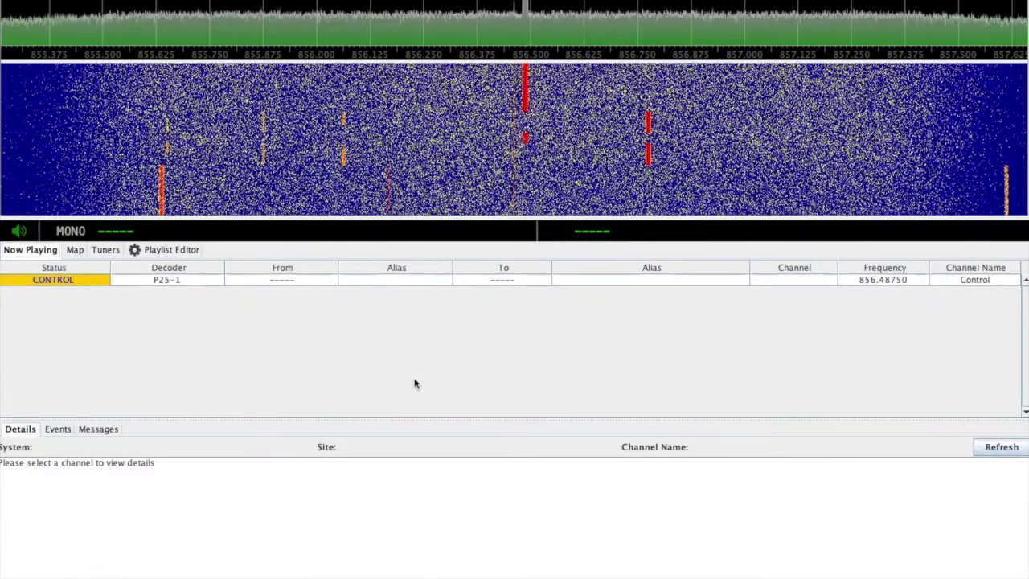
Step: Select the CONTROL row in Now Playing and view its decoded Events log
{"action": "left_click", "coordinate": [93, 280]}
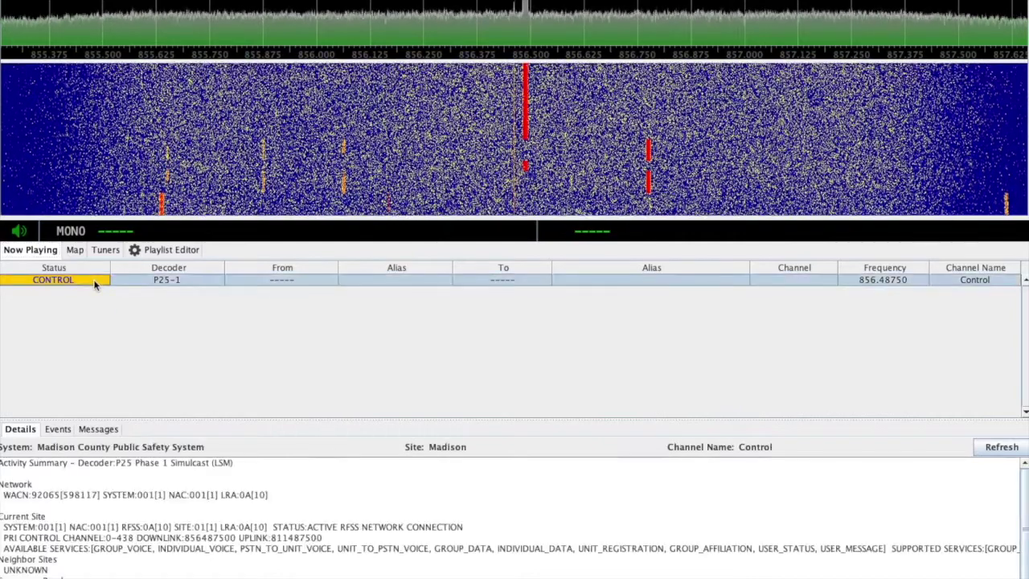
{"action": "left_click", "coordinate": [58, 429]}
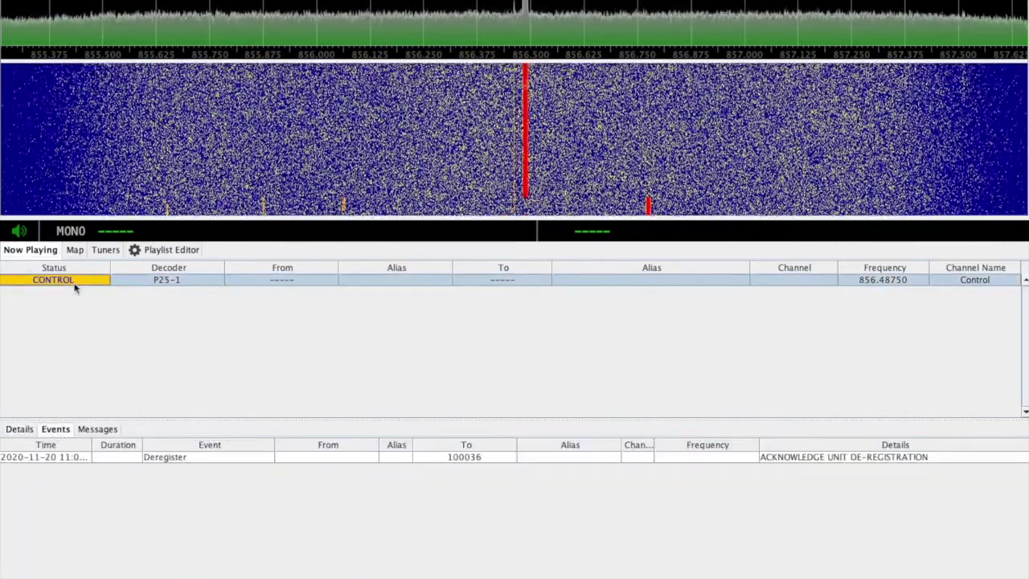
Step: Use the waterfall's right-click menu to turn off the spectrum and waterfall display
{"action": "right_click", "coordinate": [329, 150]}
{"action": "left_click", "coordinate": [315, 122]}
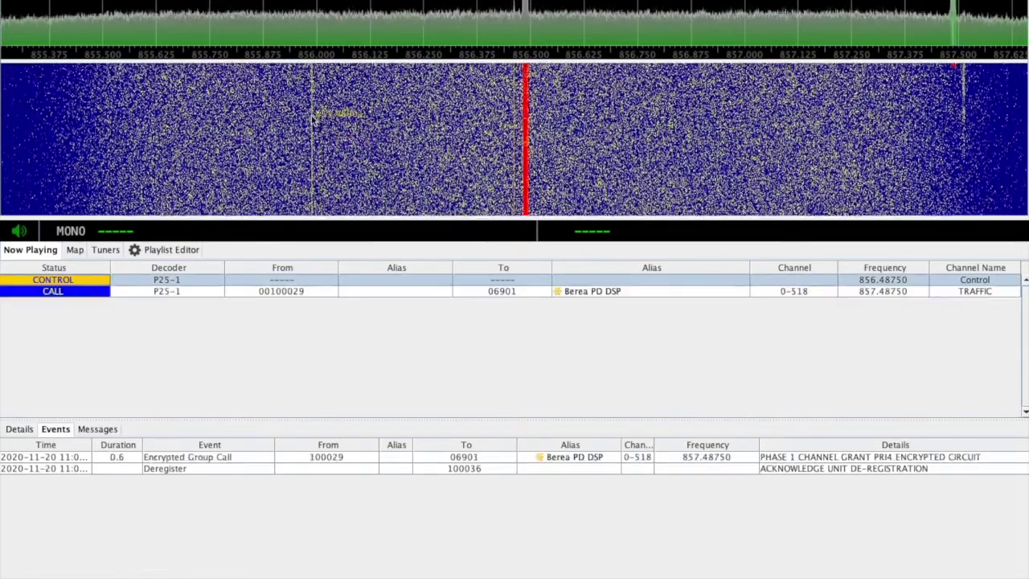
{"action": "right_click", "coordinate": [313, 119]}
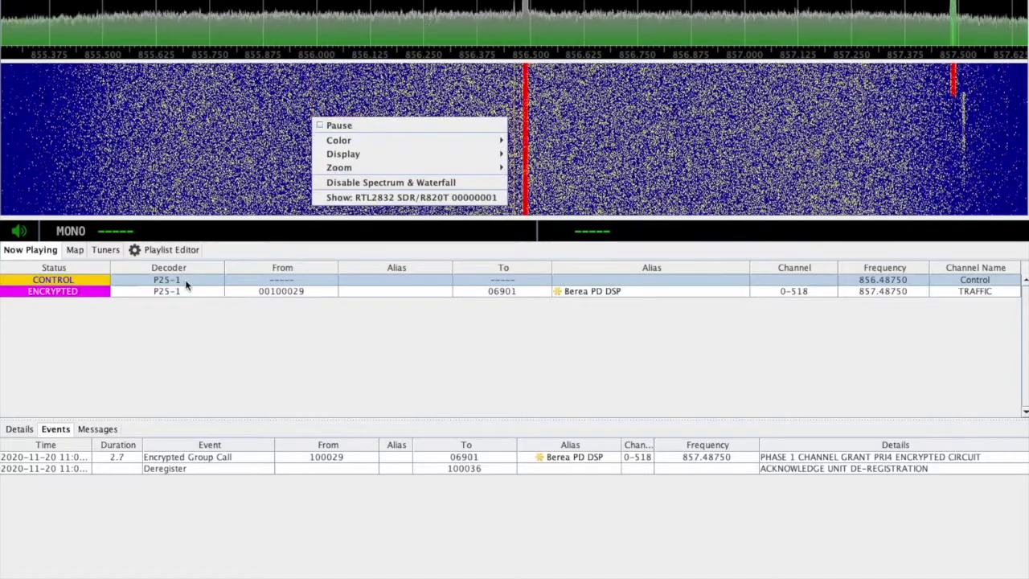
{"action": "left_click", "coordinate": [186, 283]}
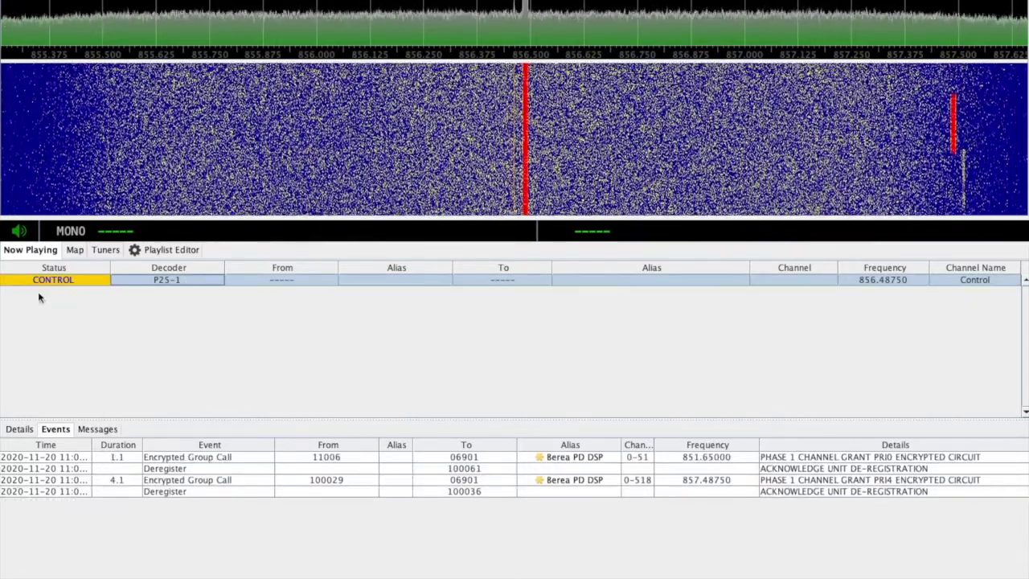
{"action": "right_click", "coordinate": [281, 159]}
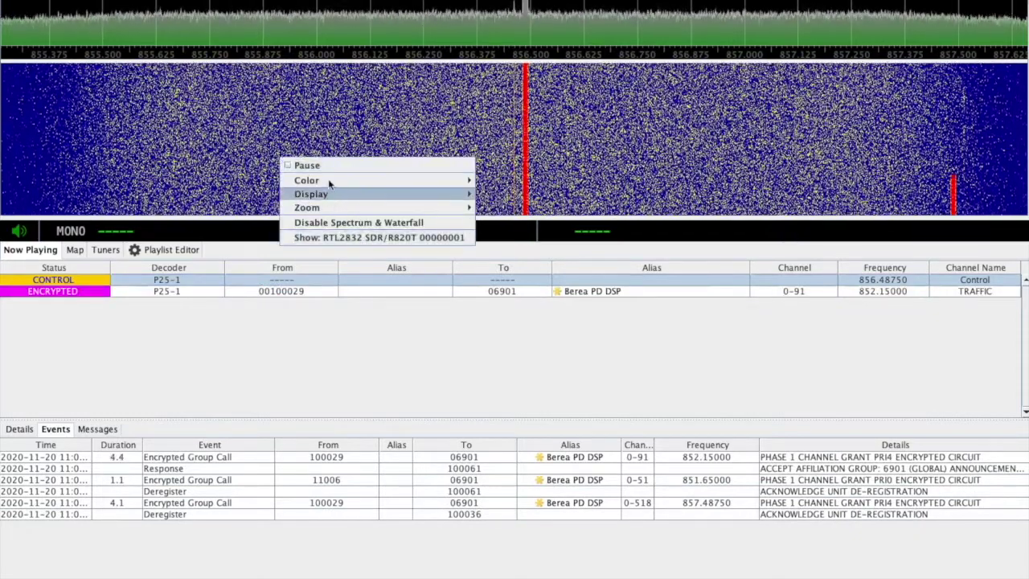
{"action": "mouse_move", "coordinate": [329, 212]}
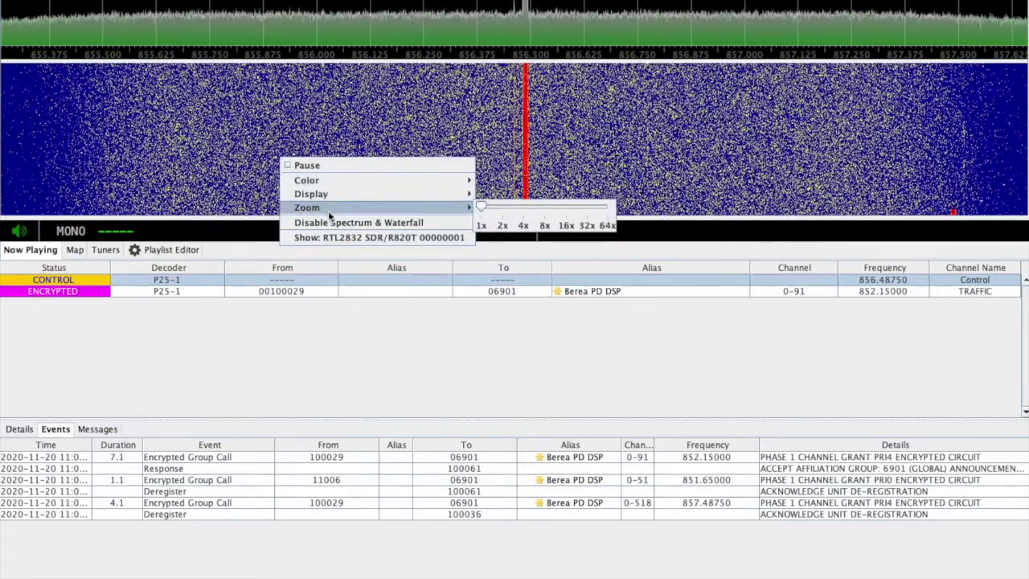
{"action": "left_click", "coordinate": [332, 222]}
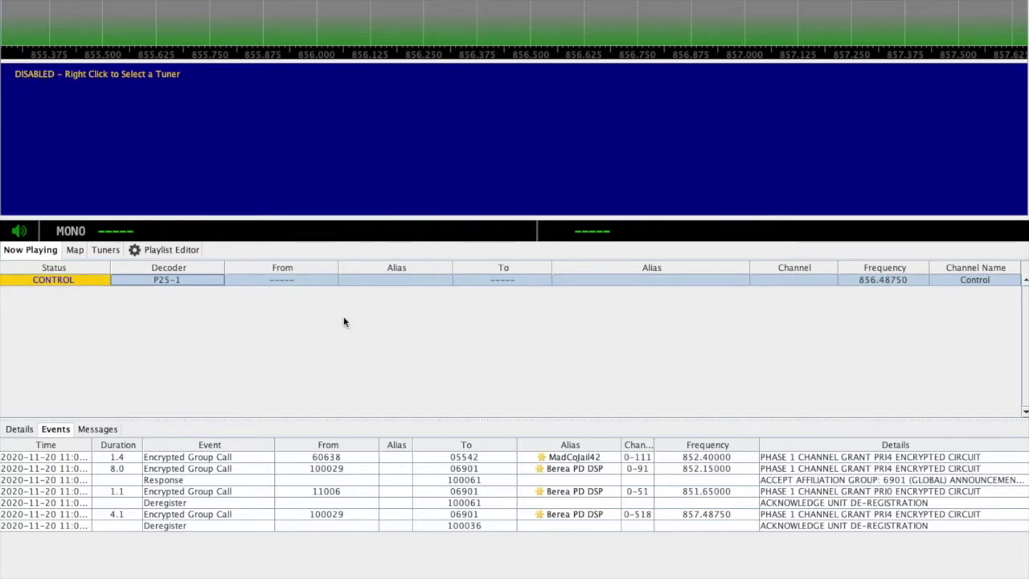
Step: Drag the spectrum panel divider upward so the waterfall shrinks to a thin strip
{"action": "right_click", "coordinate": [298, 161]}
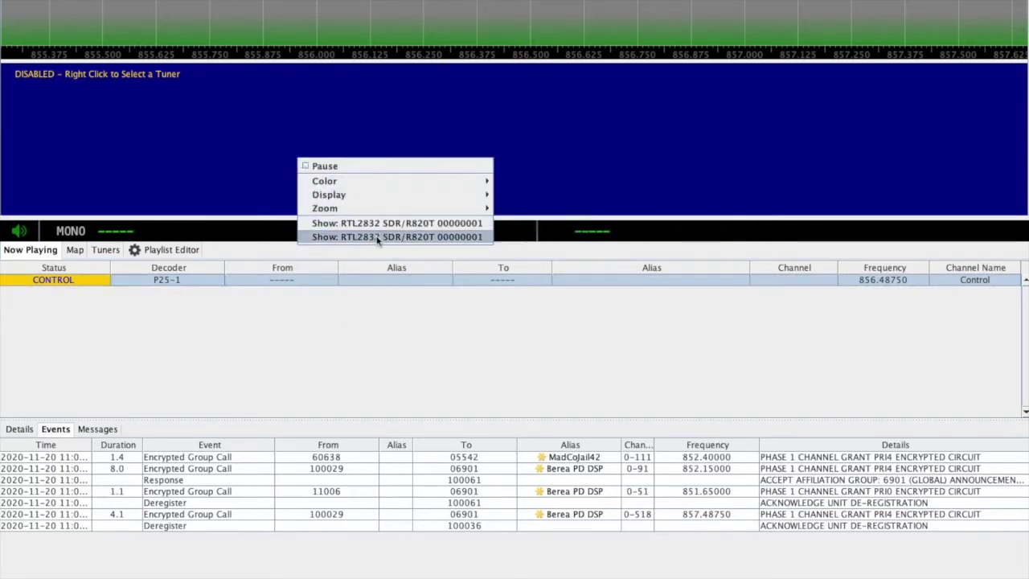
{"action": "mouse_move", "coordinate": [333, 181]}
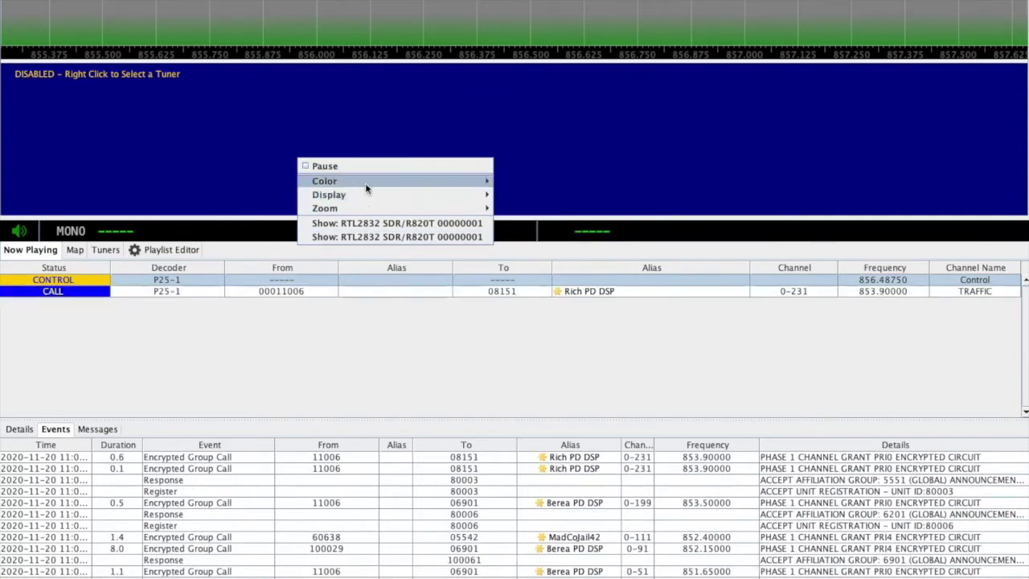
{"action": "mouse_move", "coordinate": [366, 184]}
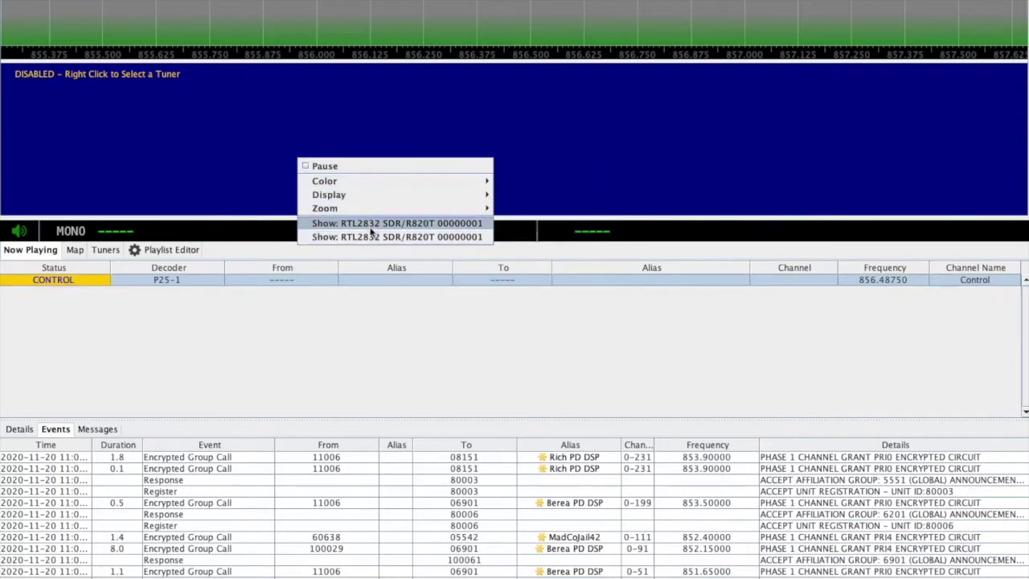
{"action": "left_click", "coordinate": [361, 291]}
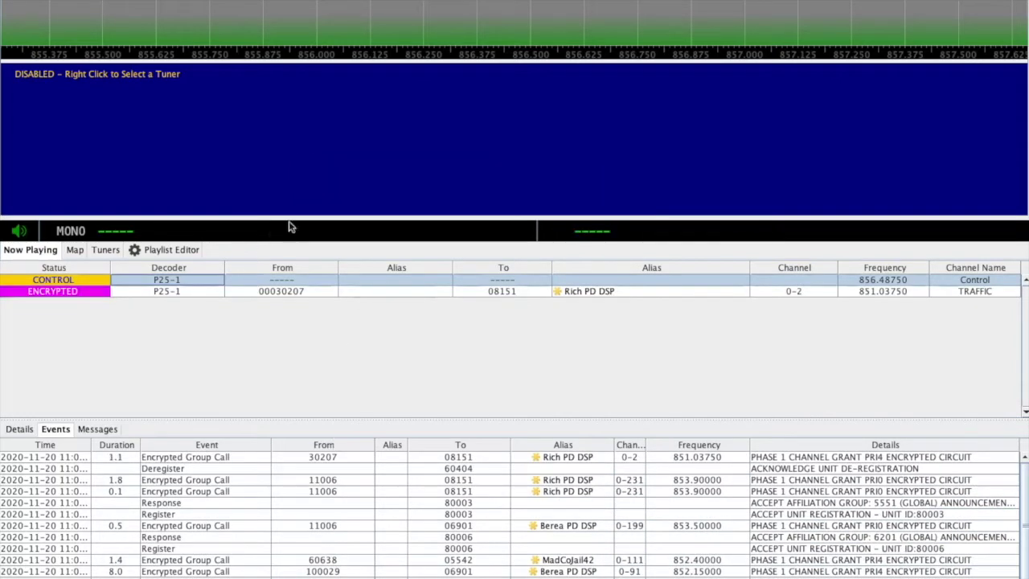
{"action": "left_click_drag", "start_coordinate": [298, 218], "coordinate": [298, 68]}
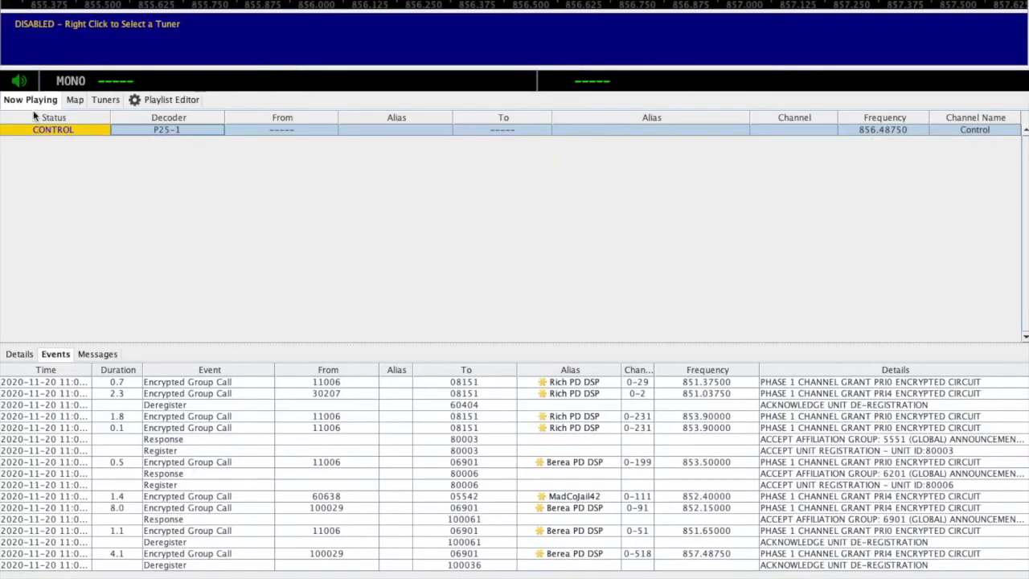
{"action": "right_click", "coordinate": [50, 83]}
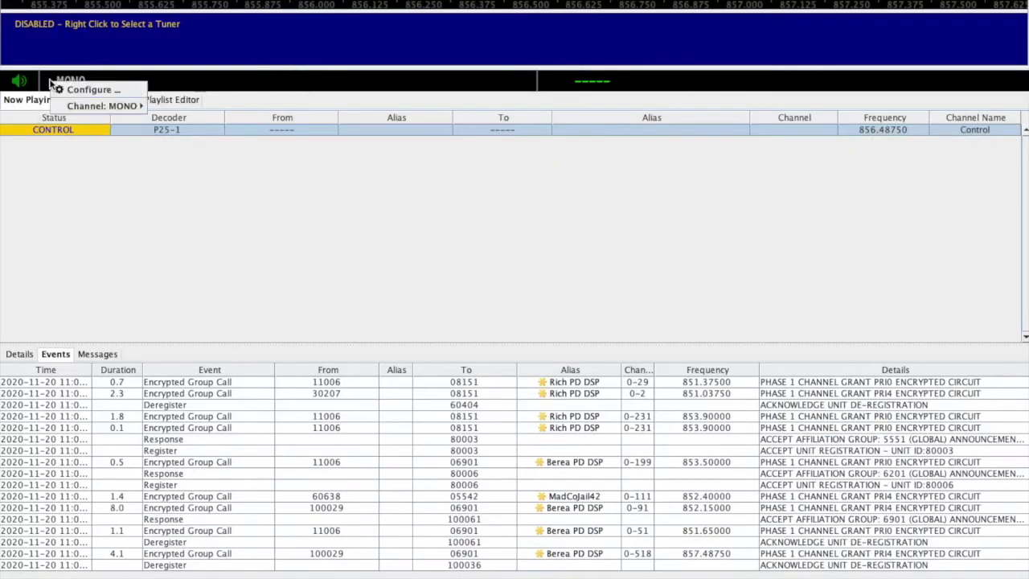
{"action": "left_click", "coordinate": [89, 91]}
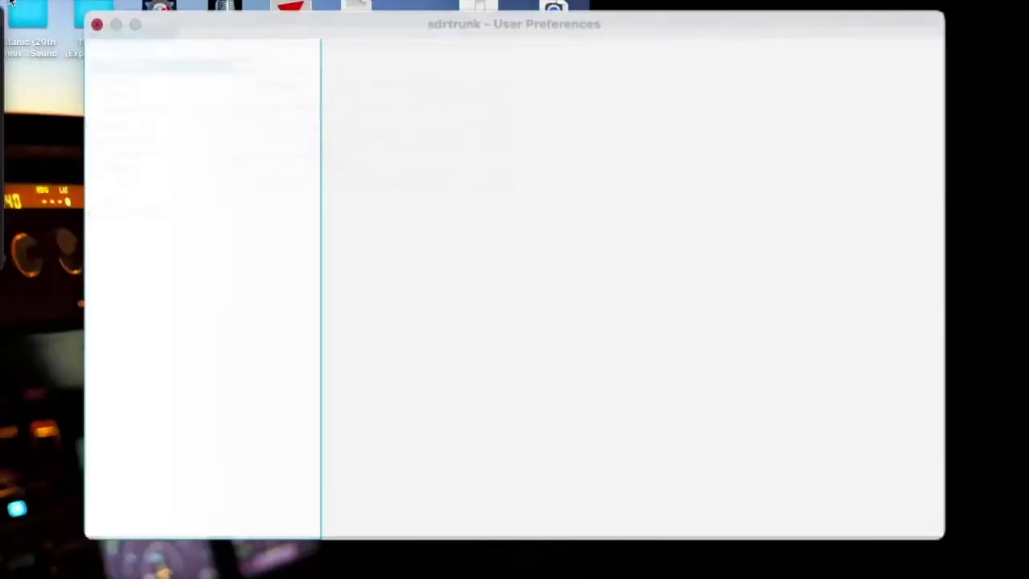
{"action": "left_click", "coordinate": [97, 24]}
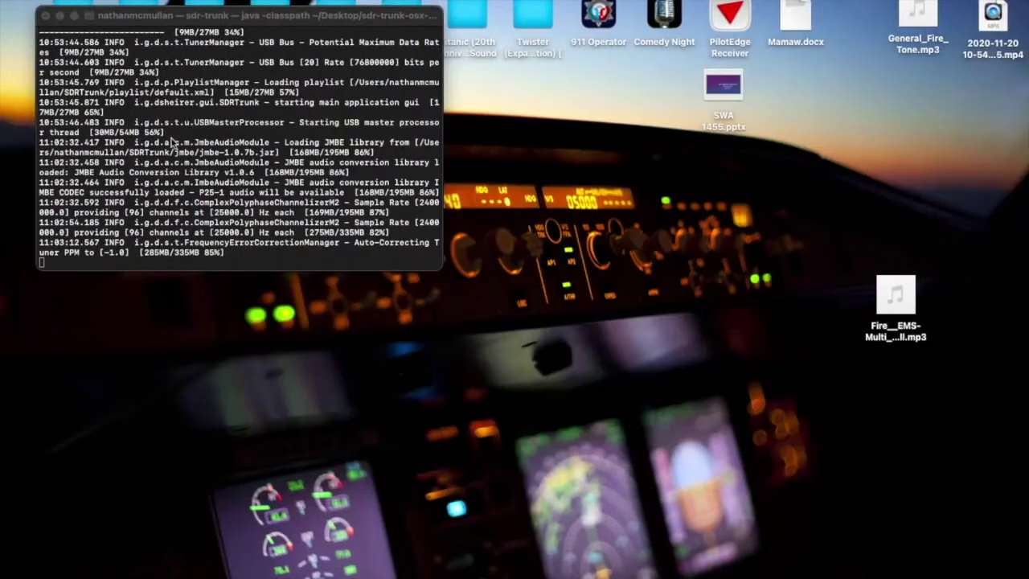
{"action": "left_click", "coordinate": [876, 571]}
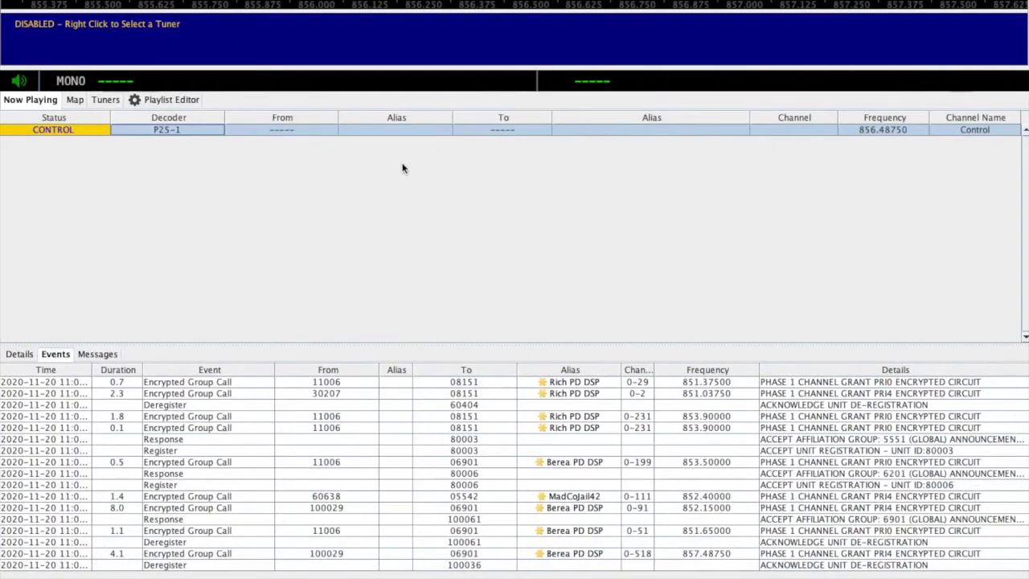
{"action": "right_click", "coordinate": [94, 40]}
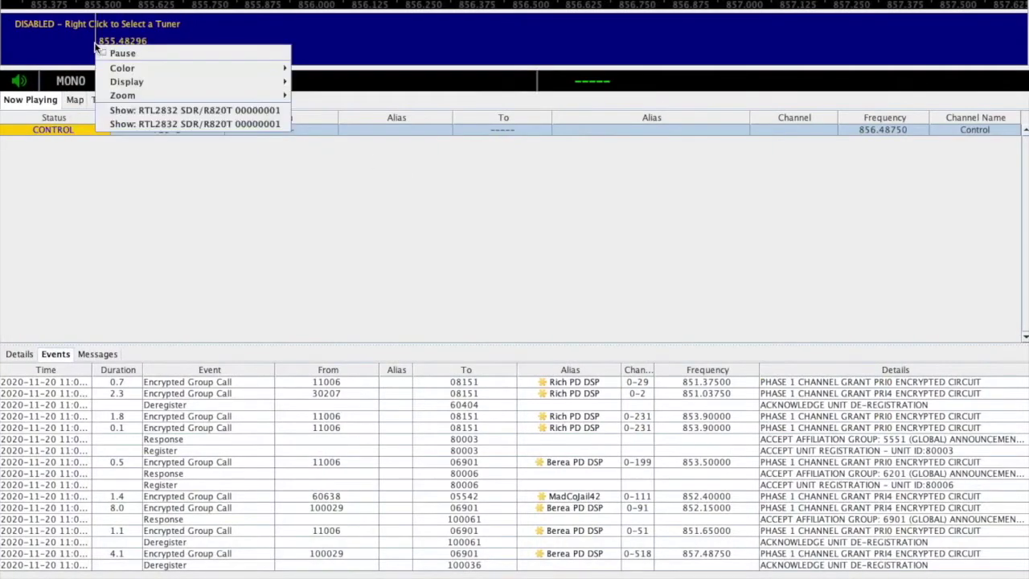
{"action": "left_click", "coordinate": [60, 84]}
{"action": "left_click", "coordinate": [61, 85]}
{"action": "mouse_move", "coordinate": [104, 107]}
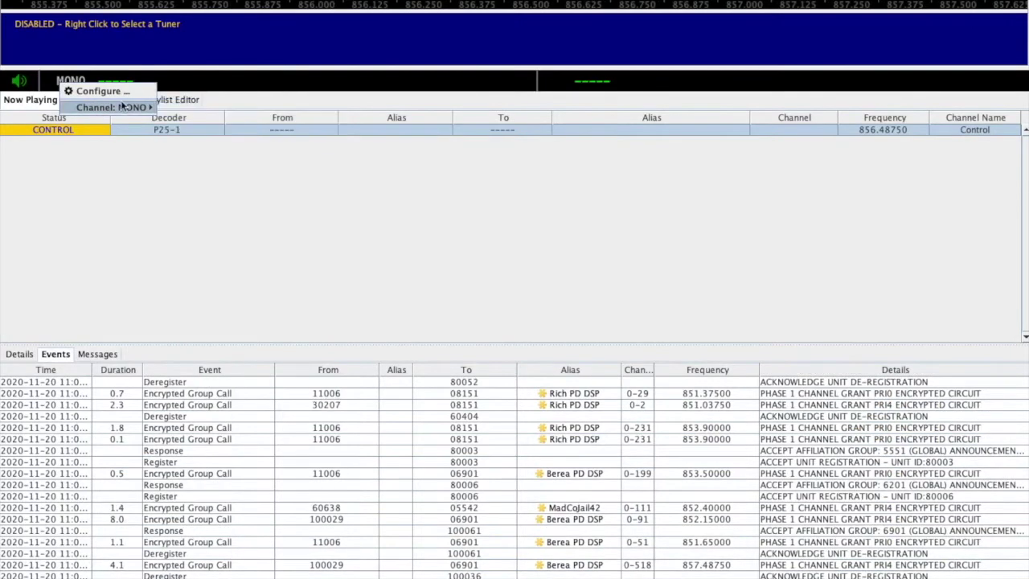
{"action": "left_click", "coordinate": [131, 91]}
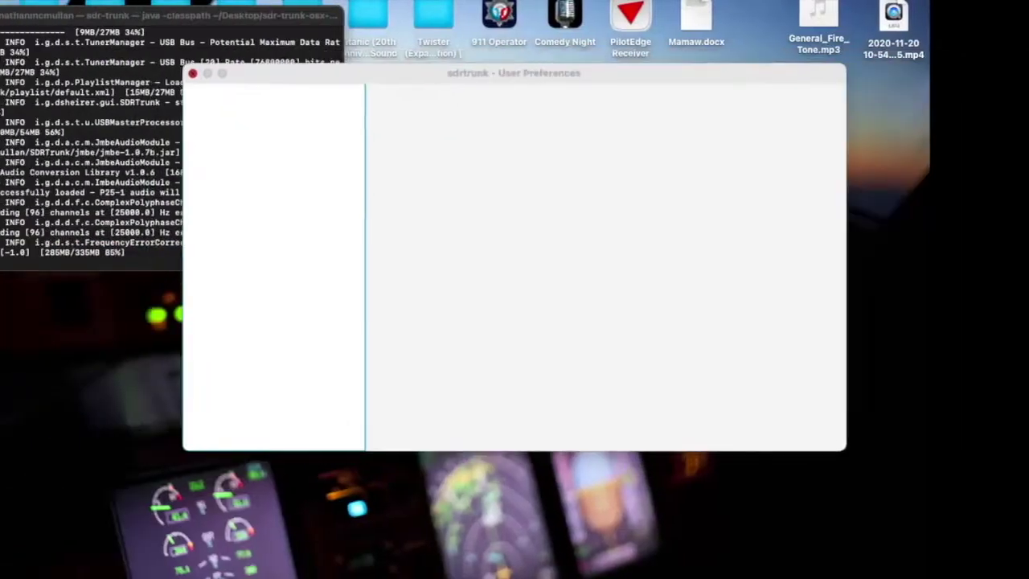
{"action": "left_click", "coordinate": [11, 1]}
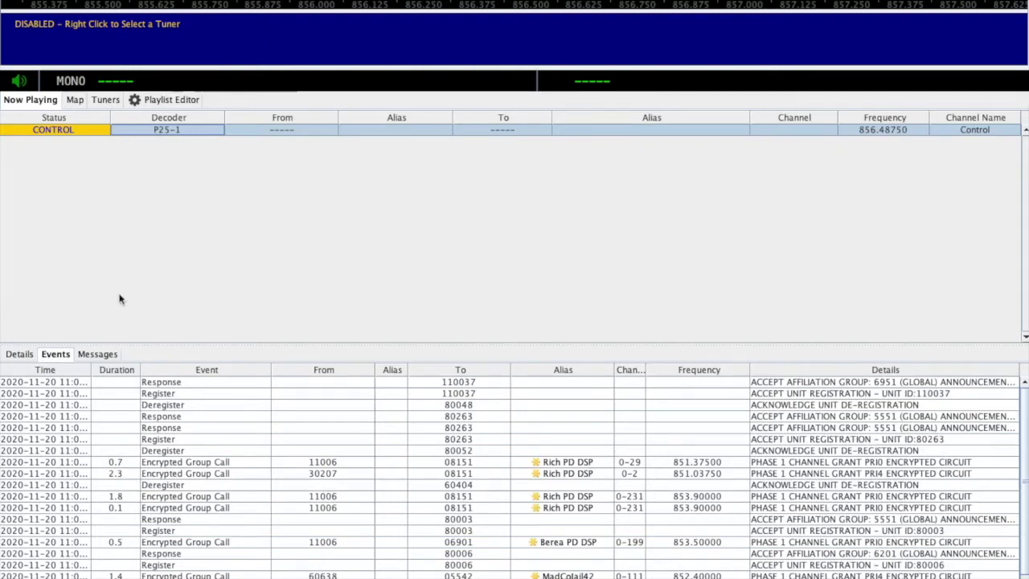
Step: Browse the decoded messages and events, ending on the Details summary (WACN 92065, NAC 001)
{"action": "left_click", "coordinate": [99, 355]}
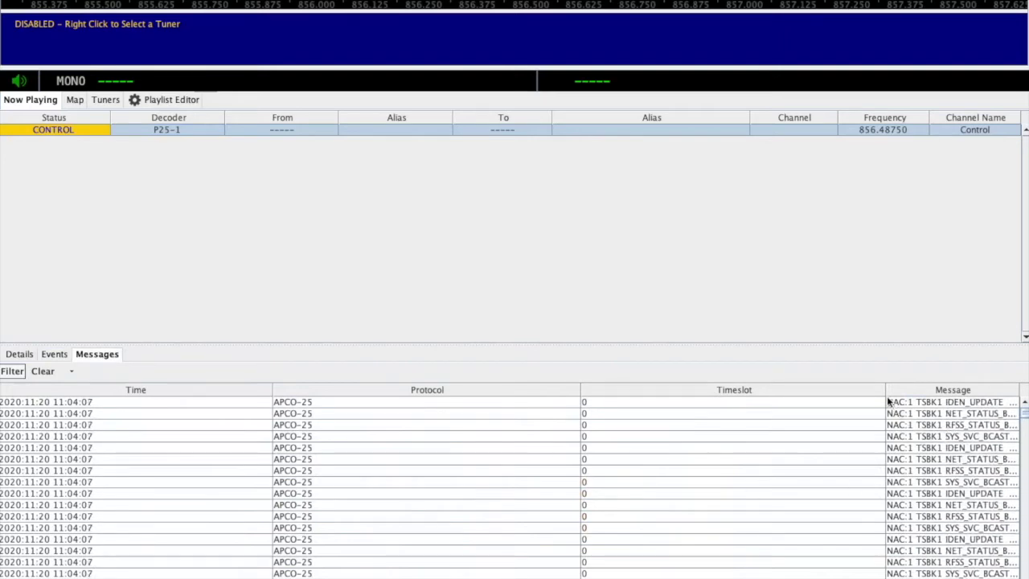
{"action": "left_click_drag", "start_coordinate": [886, 392], "coordinate": [647, 391]}
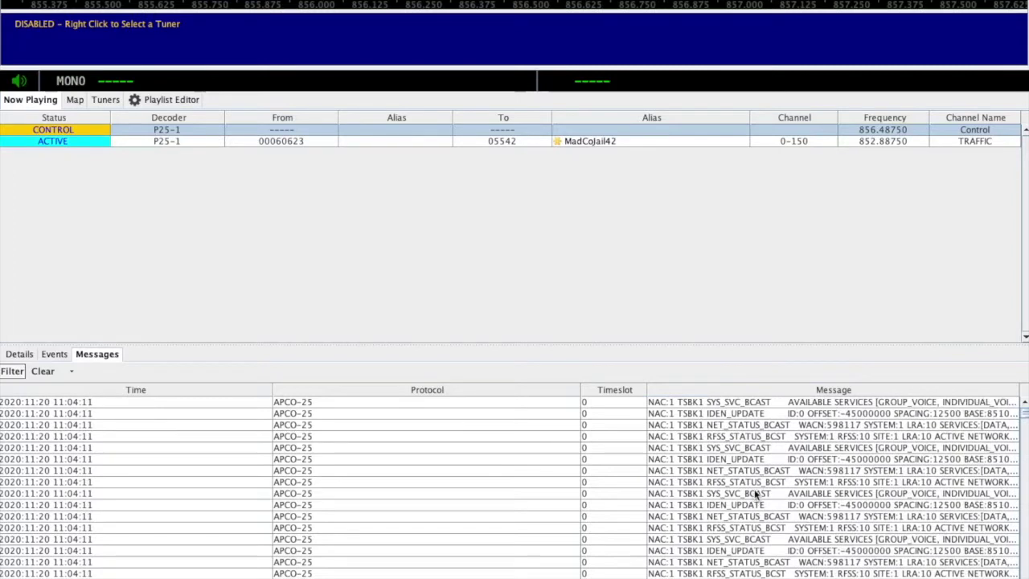
{"action": "left_click", "coordinate": [20, 355]}
{"action": "left_click", "coordinate": [84, 354]}
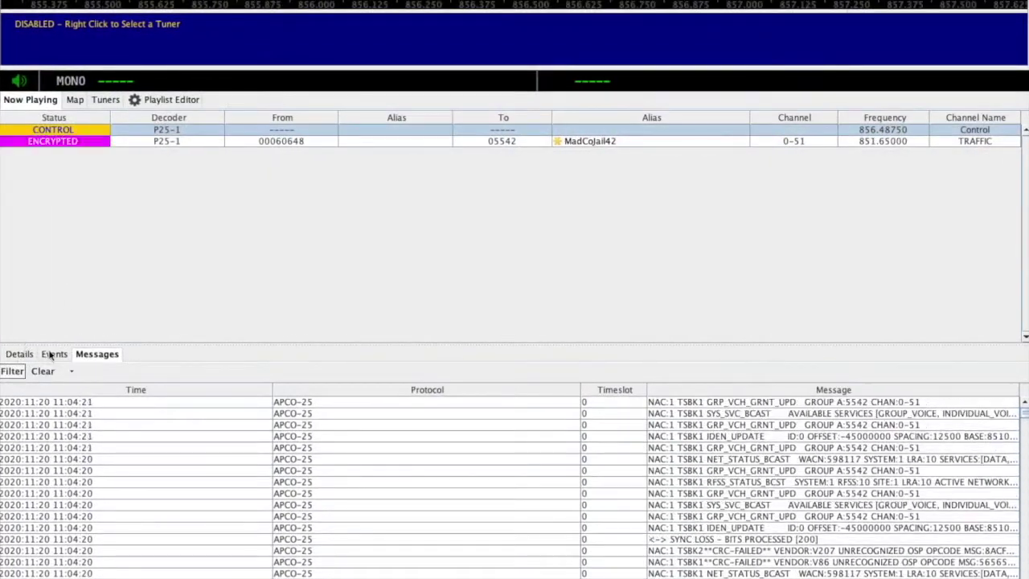
{"action": "left_click", "coordinate": [50, 355]}
{"action": "left_click", "coordinate": [36, 356]}
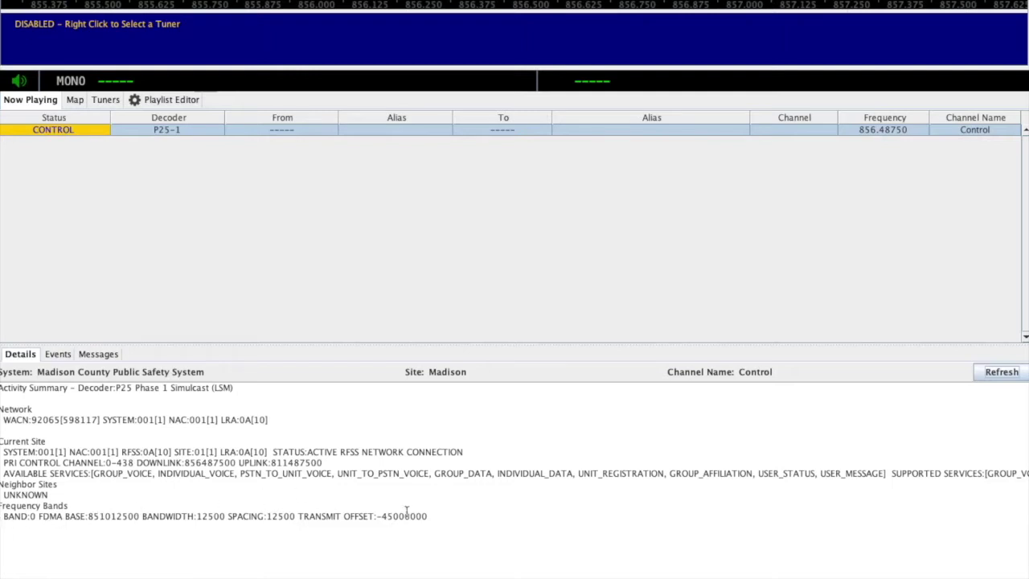
{"action": "scroll", "coordinate": [582, 503], "scroll_direction": "right", "scroll_amount": 5}
{"action": "scroll", "coordinate": [614, 502], "scroll_direction": "left", "scroll_amount": 5}
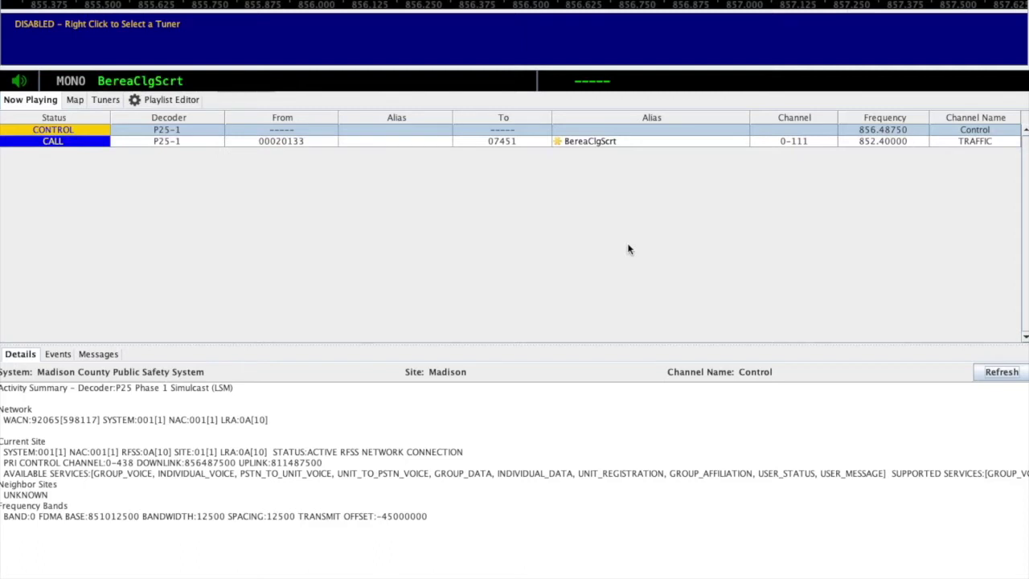
Step: Mute the computer's audio while the Madison County control channel keeps decoding
{"action": "key", "text": "XF86AudioMute"}
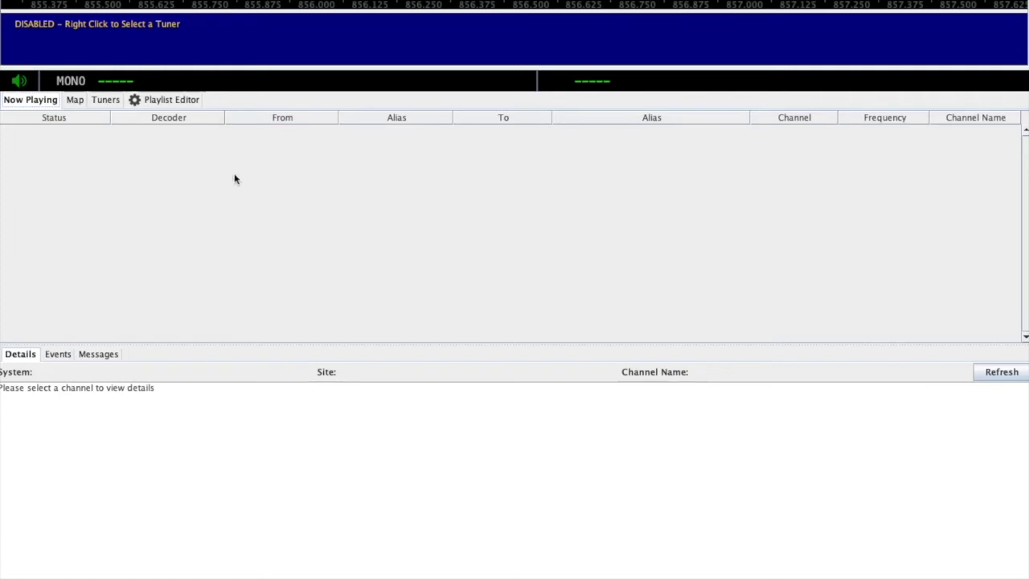
Step: Bring up SDRTrunk's Playlist Editor
{"action": "left_click", "coordinate": [158, 102]}
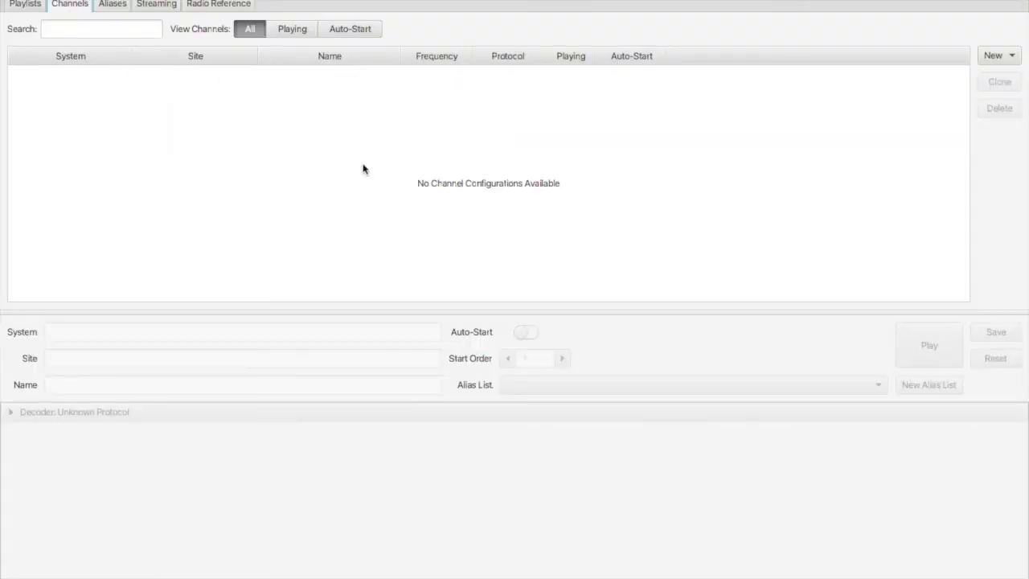
Step: Create a new P25 Phase 1 channel configuration from the New dropdown
{"action": "left_click", "coordinate": [1009, 64]}
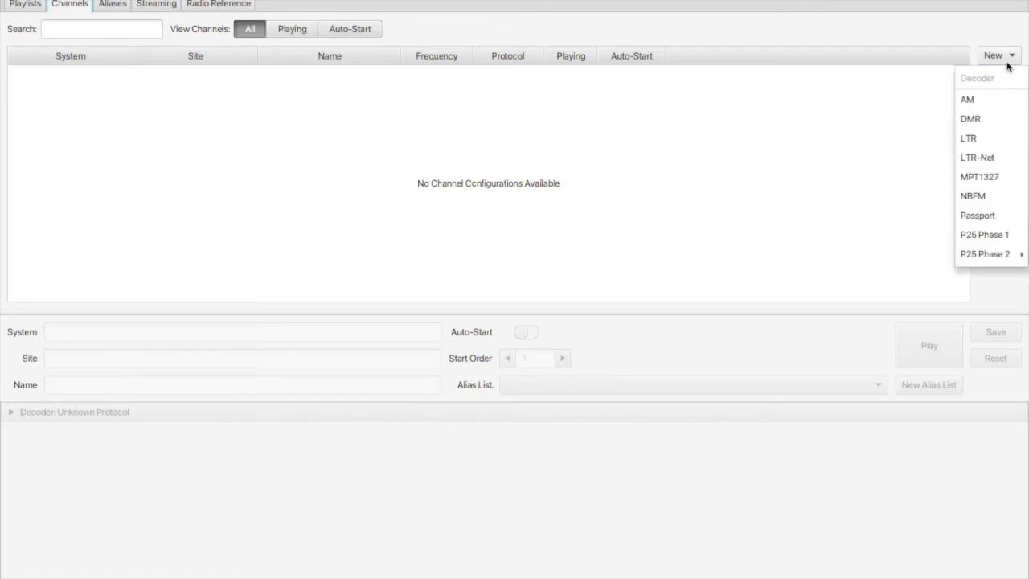
{"action": "left_click", "coordinate": [1002, 237]}
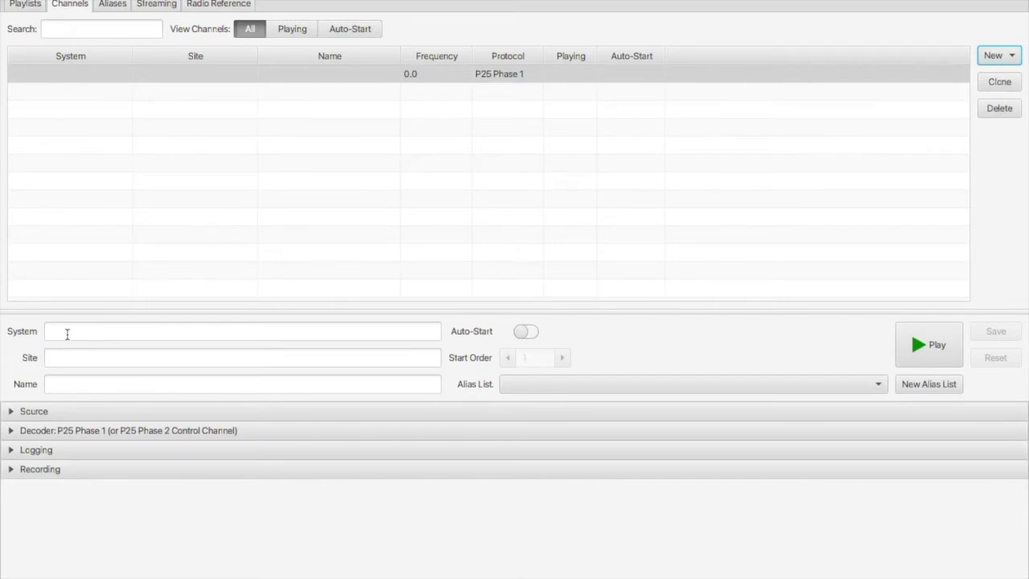
Step: Give the channel system Madison County, site North Site and name Test
{"action": "left_click", "coordinate": [67, 335]}
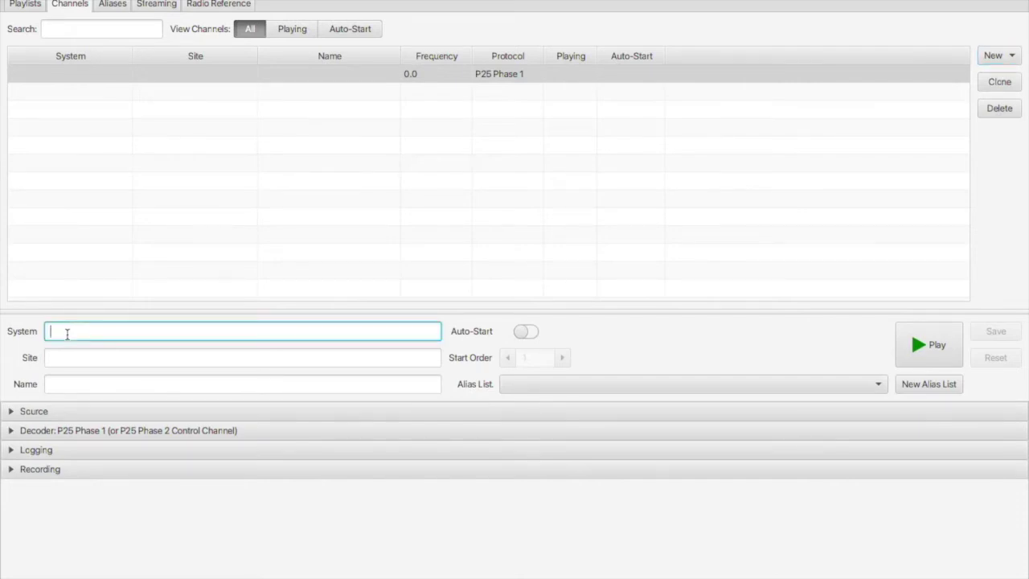
{"action": "type", "text": "MAdison C"}
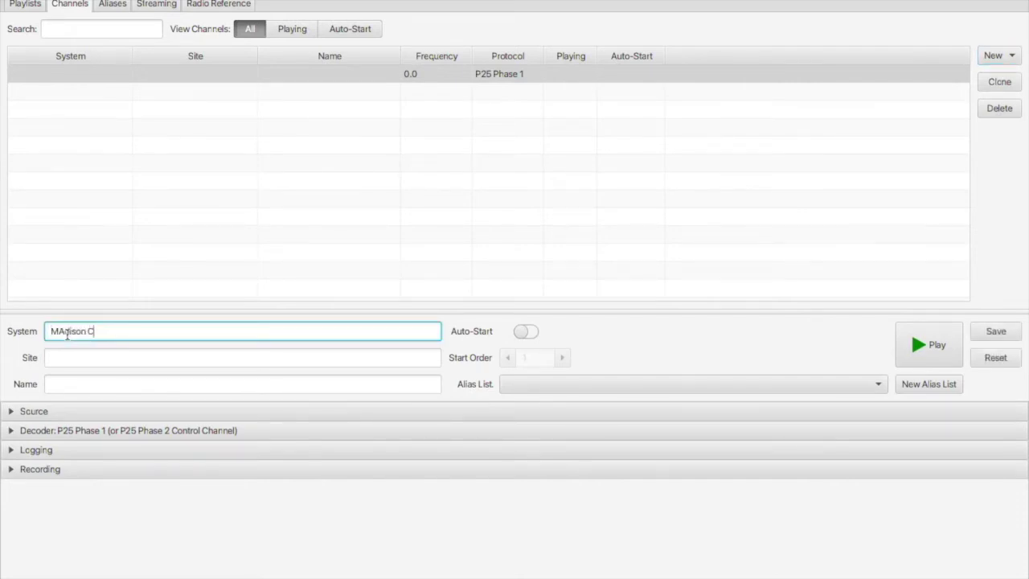
{"action": "type", "text": "ounty"}
{"action": "left_click", "coordinate": [90, 361]}
{"action": "type", "text": "N"}
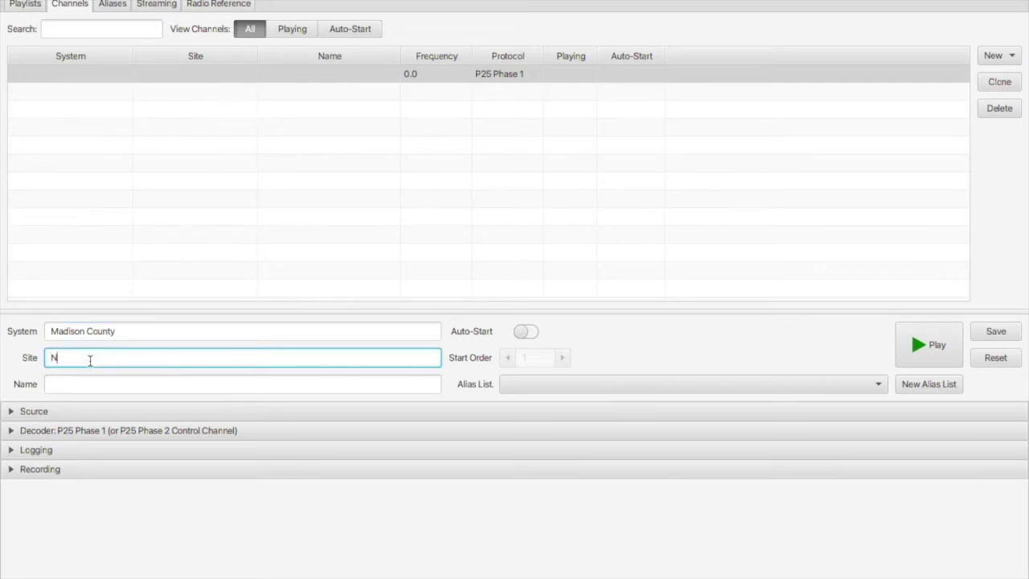
{"action": "type", "text": "orth Site"}
{"action": "left_click", "coordinate": [85, 384]}
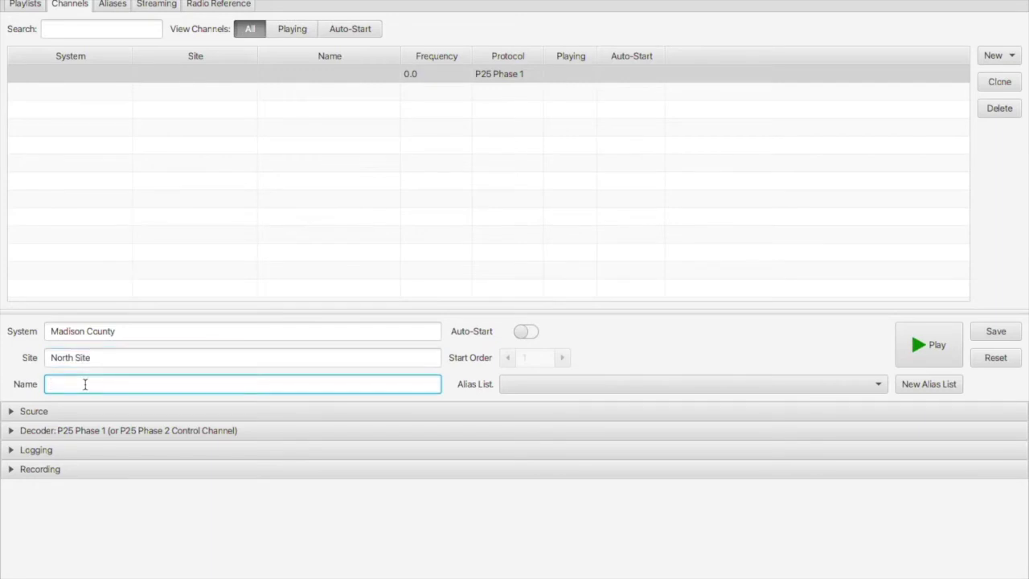
{"action": "type", "text": "Test"}
Step: Turn on Auto-Start and create the new alias list 'Madsion Test' for the channel
{"action": "left_click", "coordinate": [524, 333]}
{"action": "left_click", "coordinate": [595, 390]}
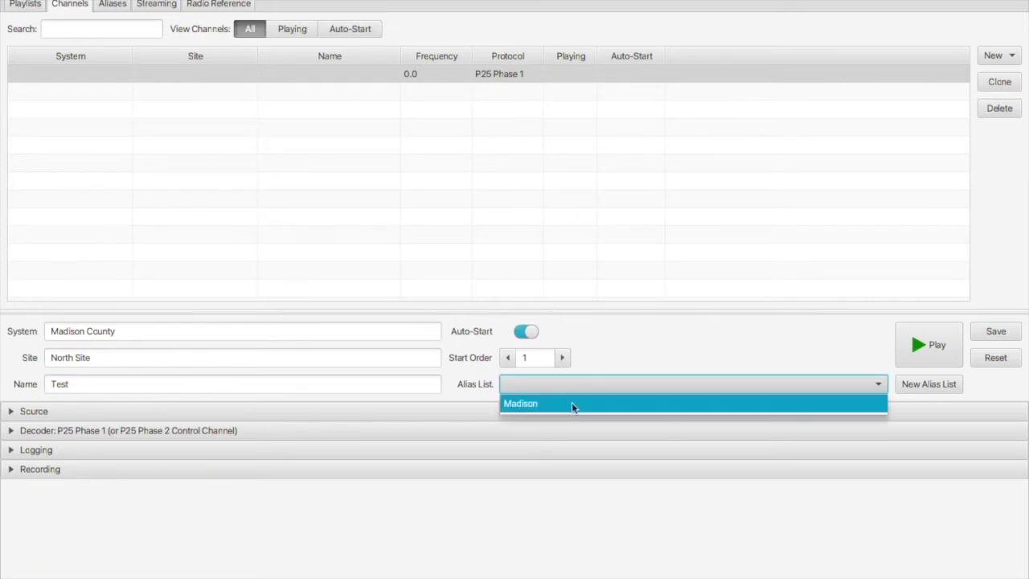
{"action": "left_click", "coordinate": [580, 377]}
{"action": "left_click", "coordinate": [925, 384]}
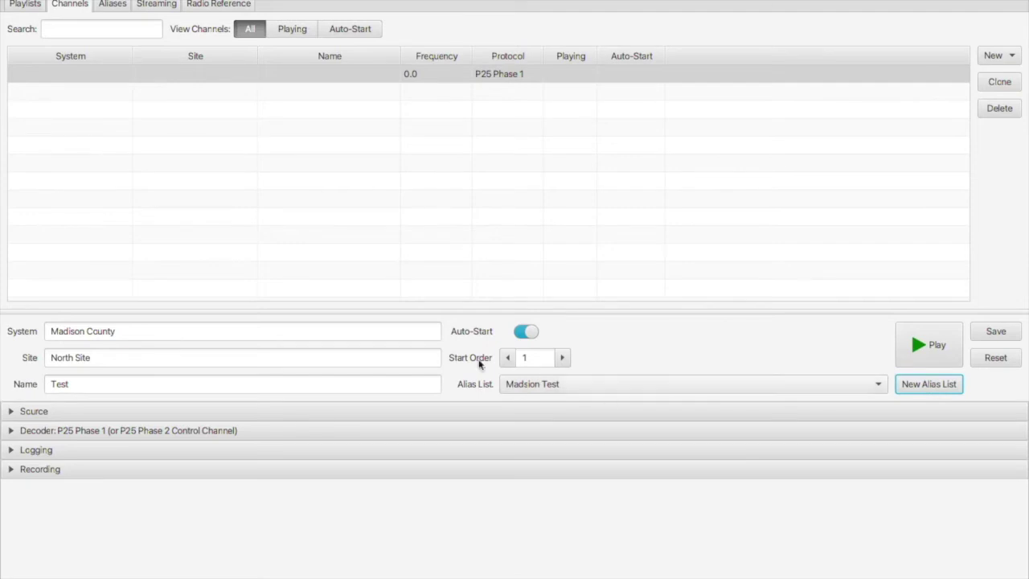
{"action": "left_click", "coordinate": [46, 411]}
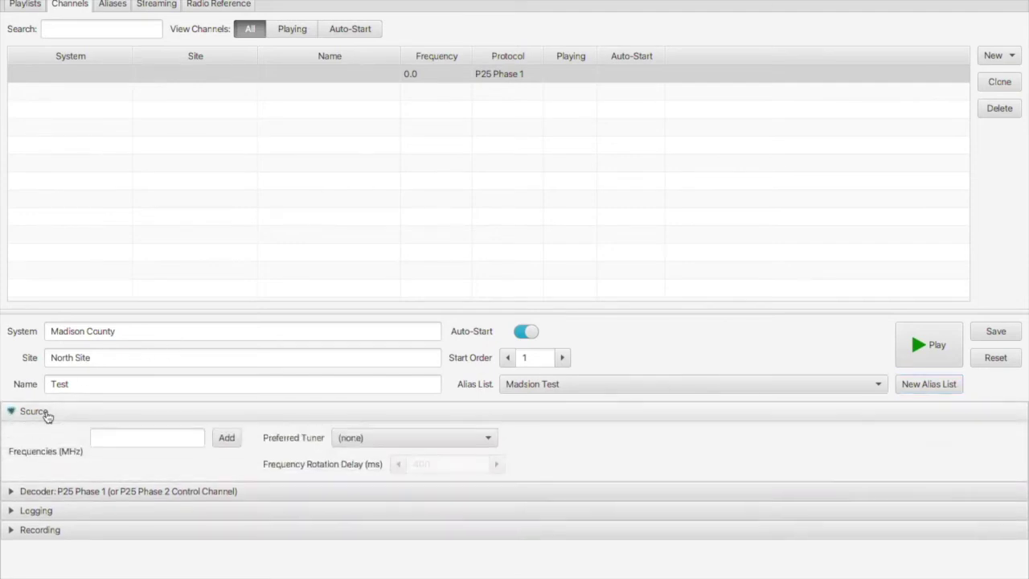
Step: Enter control frequencies 856.4875 and 851.15 MHz, fixing the mistyped leading digit
{"action": "left_click", "coordinate": [104, 437]}
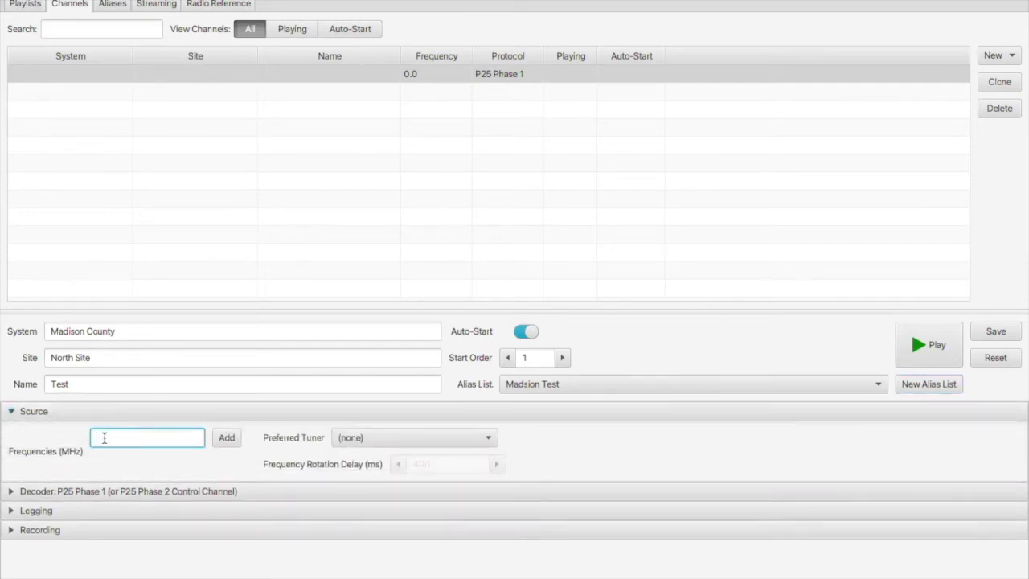
{"action": "type", "text": "856.4875"}
{"action": "left_click", "coordinate": [232, 441]}
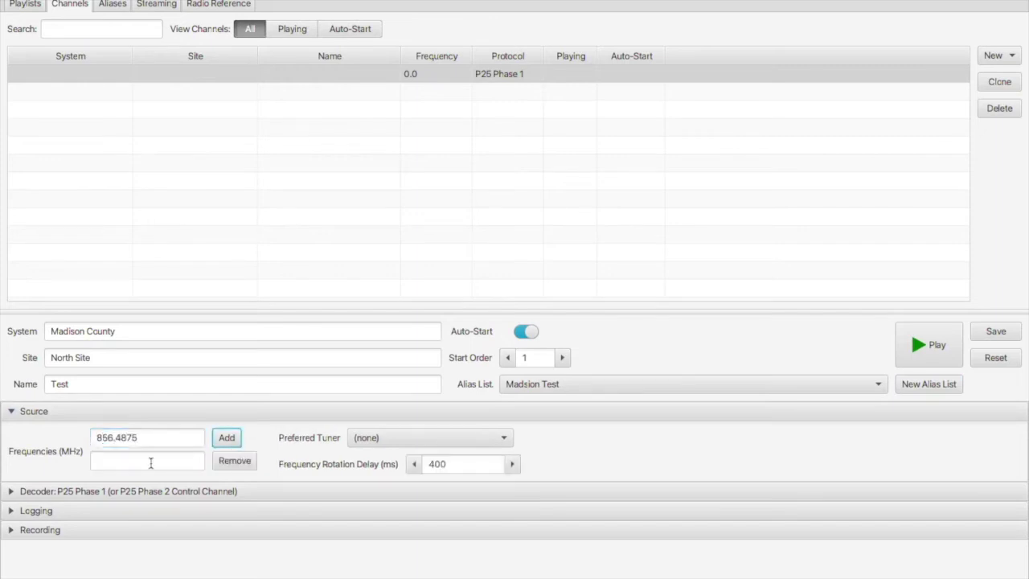
{"action": "left_click", "coordinate": [152, 460]}
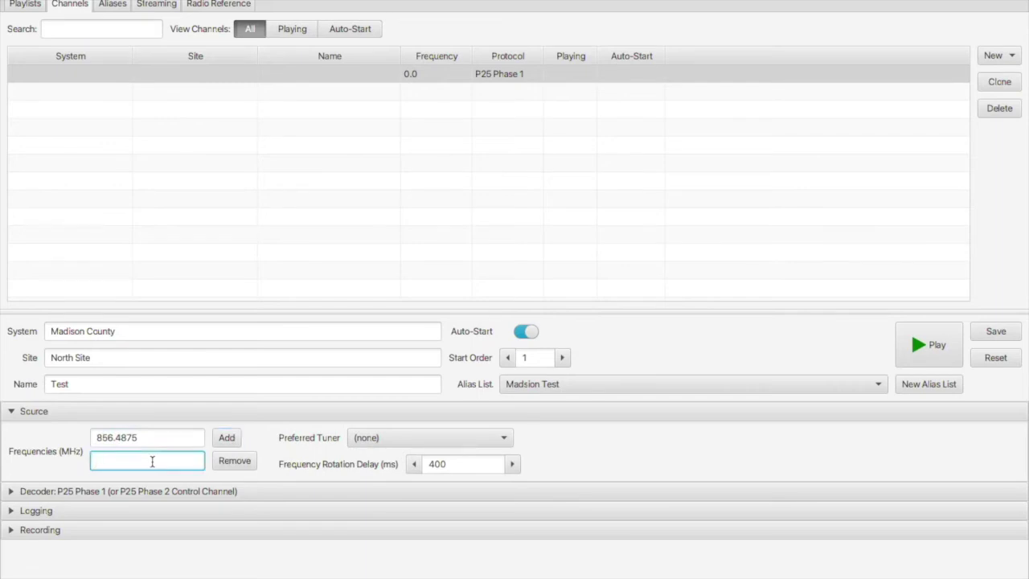
{"action": "type", "text": "651"}
{"action": "type", "text": ".15"}
{"action": "left_click", "coordinate": [98, 462]}
{"action": "key", "text": "Delete"}
{"action": "type", "text": "8"}
{"action": "left_click", "coordinate": [364, 437]}
{"action": "left_click", "coordinate": [543, 460]}
{"action": "left_click", "coordinate": [453, 464]}
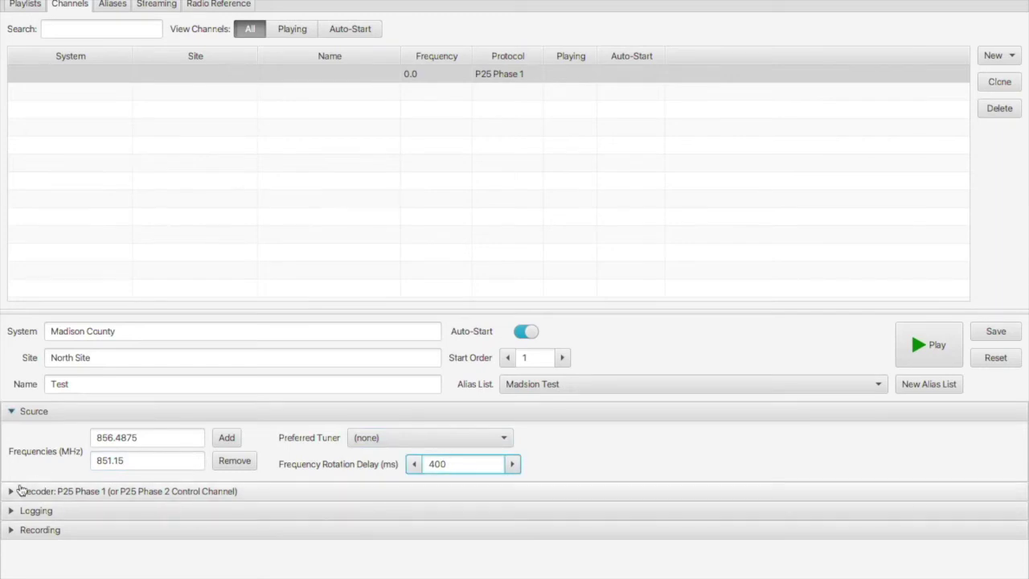
Step: Set LSM modulation with data calls ignored, and save the Test channel
{"action": "left_click", "coordinate": [18, 414]}
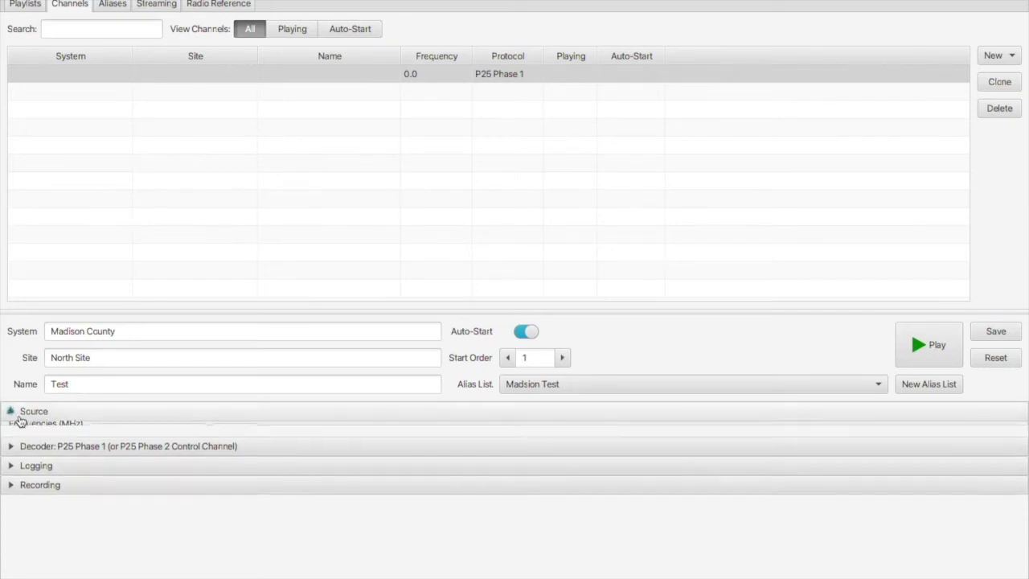
{"action": "left_click", "coordinate": [20, 439]}
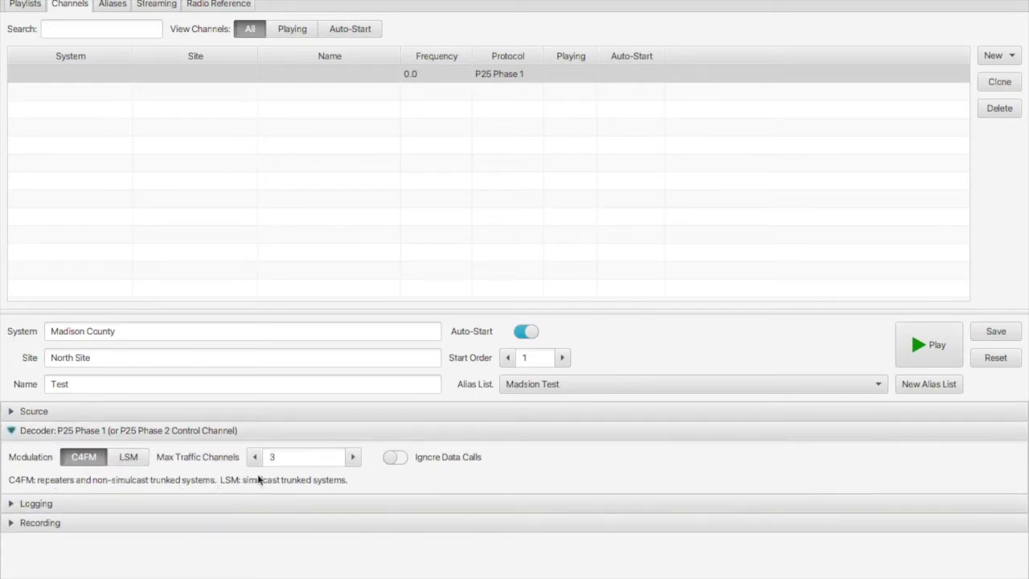
{"action": "left_click", "coordinate": [131, 457]}
{"action": "left_click", "coordinate": [391, 457]}
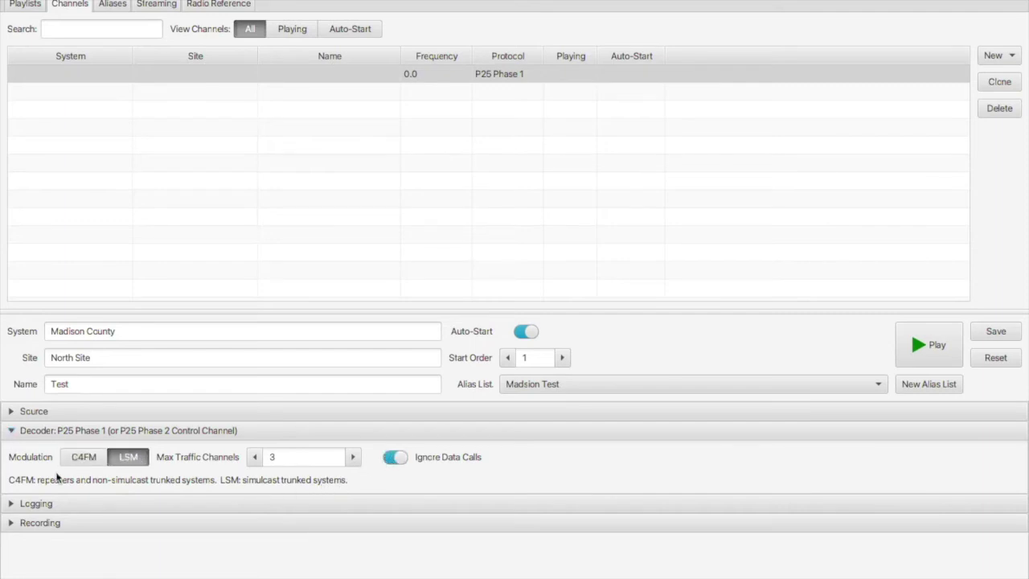
{"action": "left_click", "coordinate": [998, 332]}
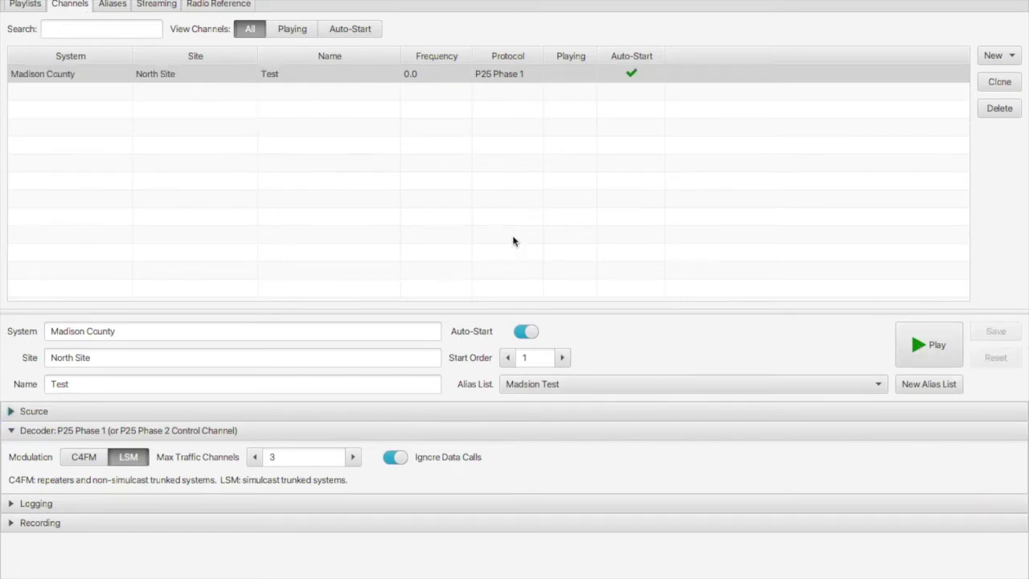
{"action": "left_click", "coordinate": [117, 6]}
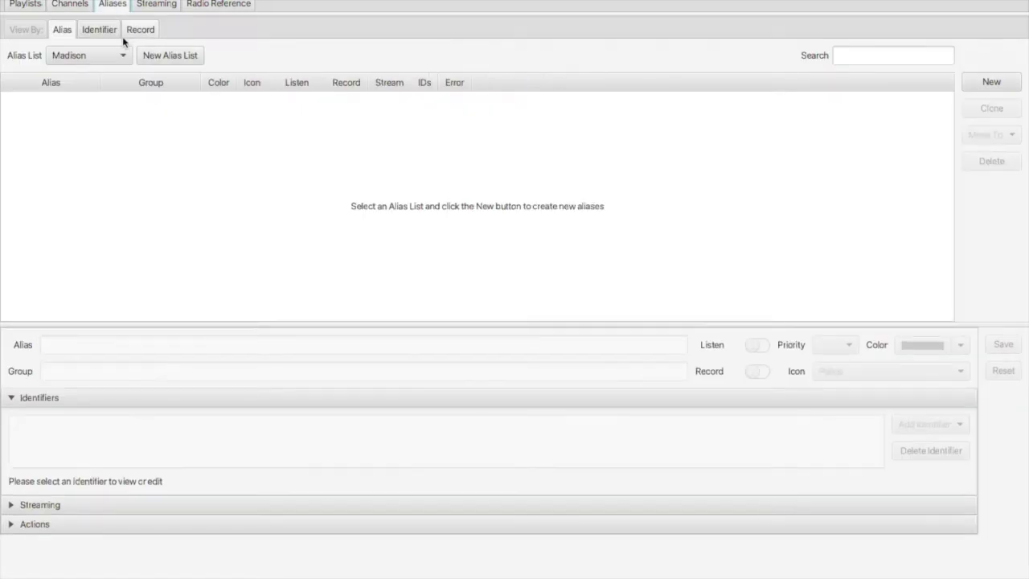
Step: Delete the old RPD DSP alias from the Madsion Test alias list
{"action": "left_click", "coordinate": [63, 51]}
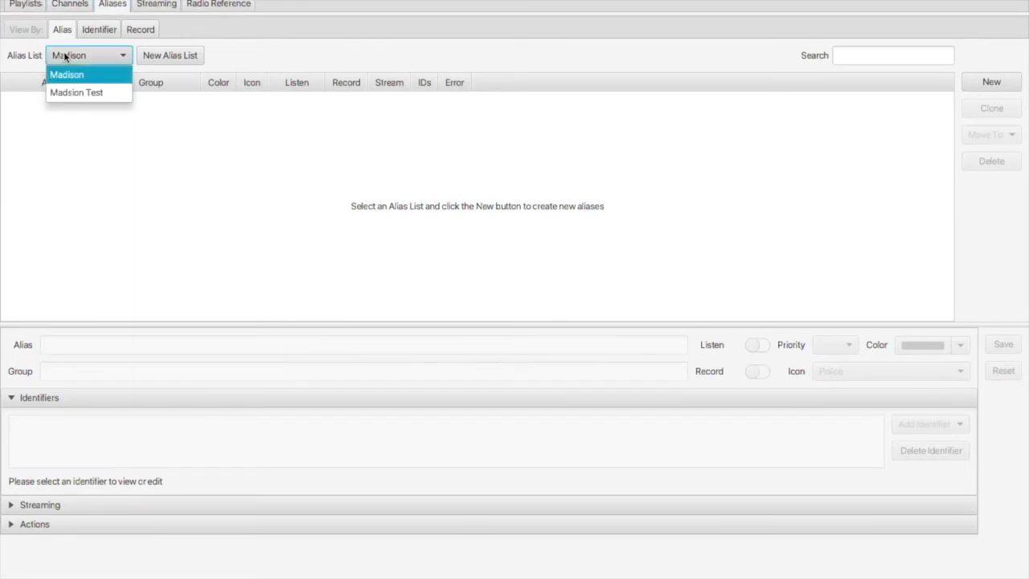
{"action": "left_click", "coordinate": [78, 92]}
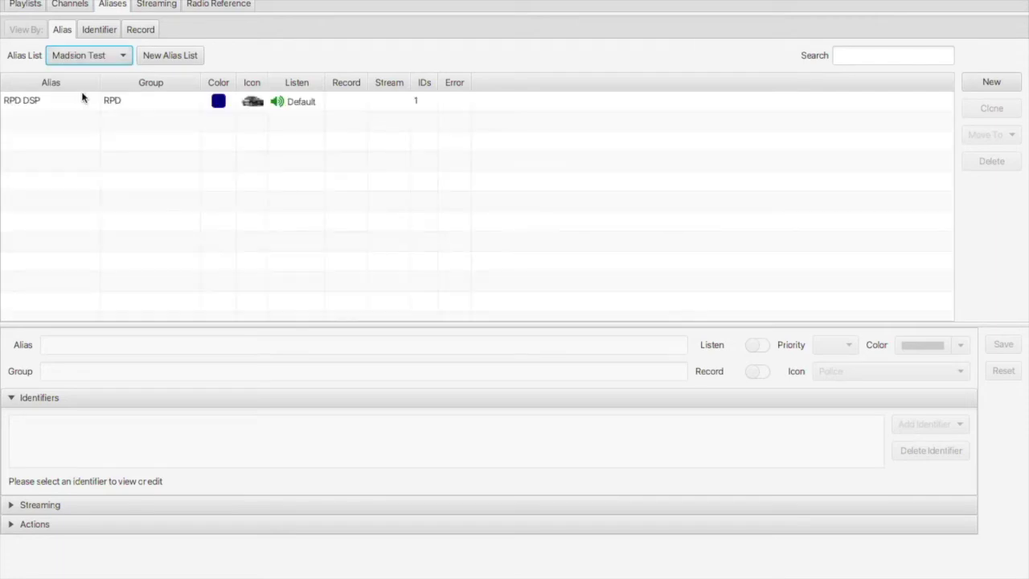
{"action": "left_click", "coordinate": [86, 105]}
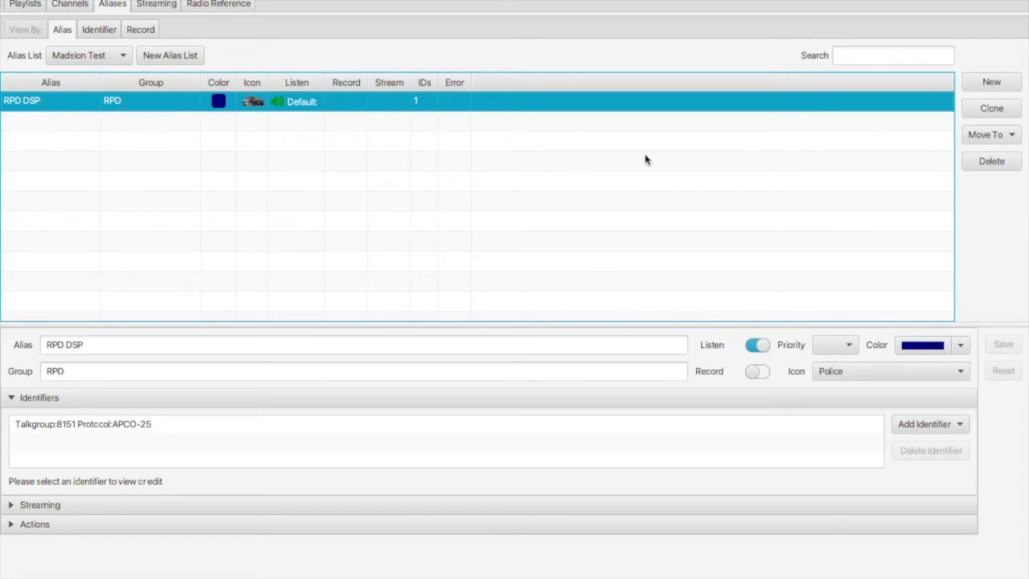
{"action": "left_click", "coordinate": [992, 161]}
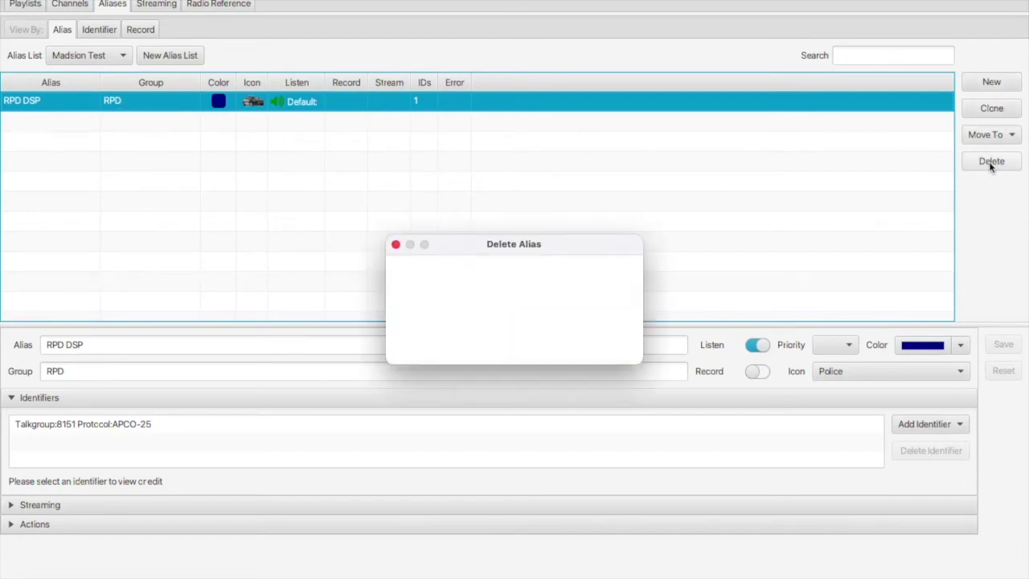
{"action": "left_click", "coordinate": [609, 348]}
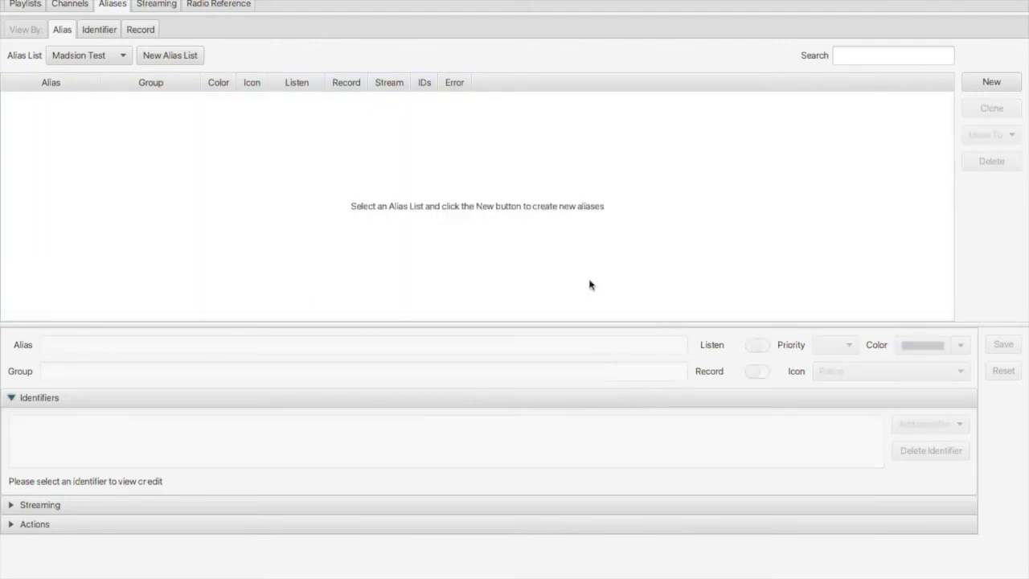
Step: Create a new alias named 'RPD DSP' in group 'RPD'
{"action": "left_click", "coordinate": [997, 92]}
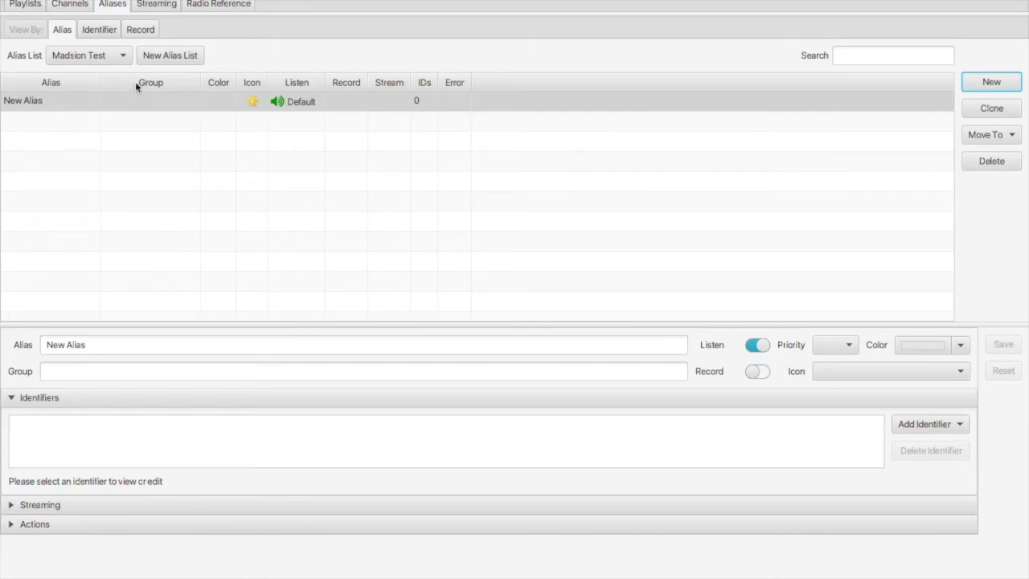
{"action": "left_click_drag", "start_coordinate": [102, 347], "coordinate": [39, 346]}
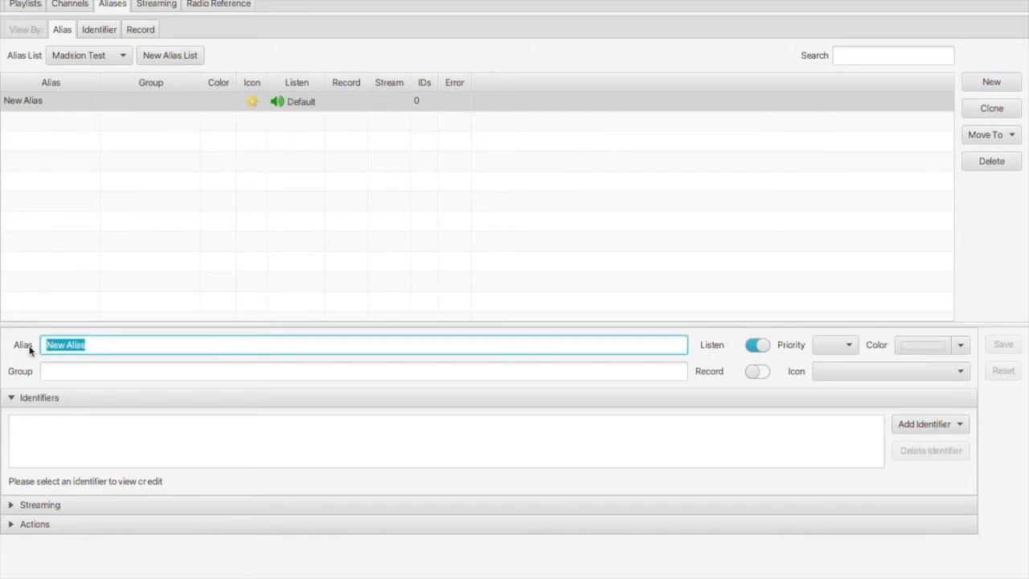
{"action": "type", "text": "RPD D"}
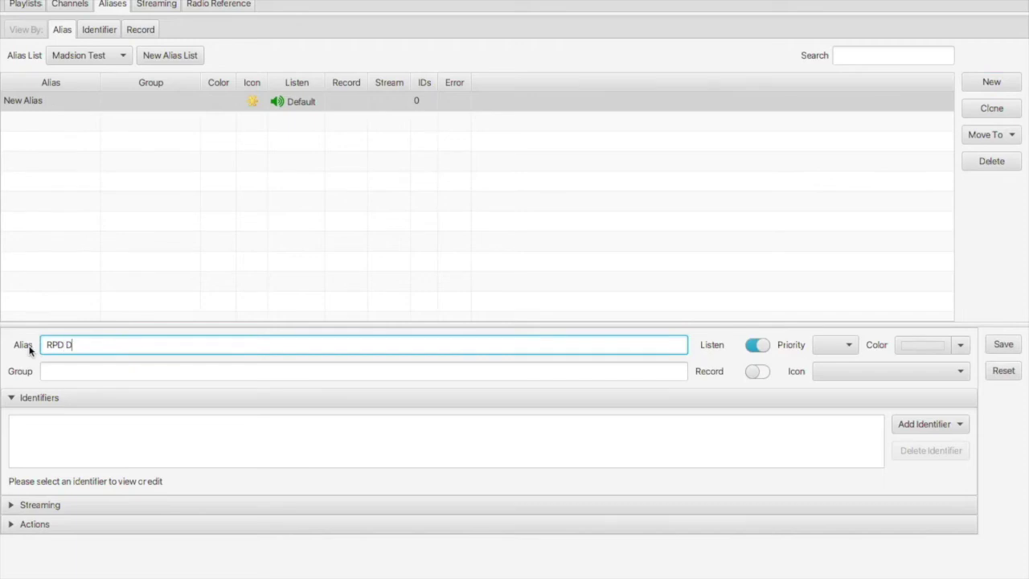
{"action": "type", "text": "SP"}
{"action": "left_click", "coordinate": [62, 370]}
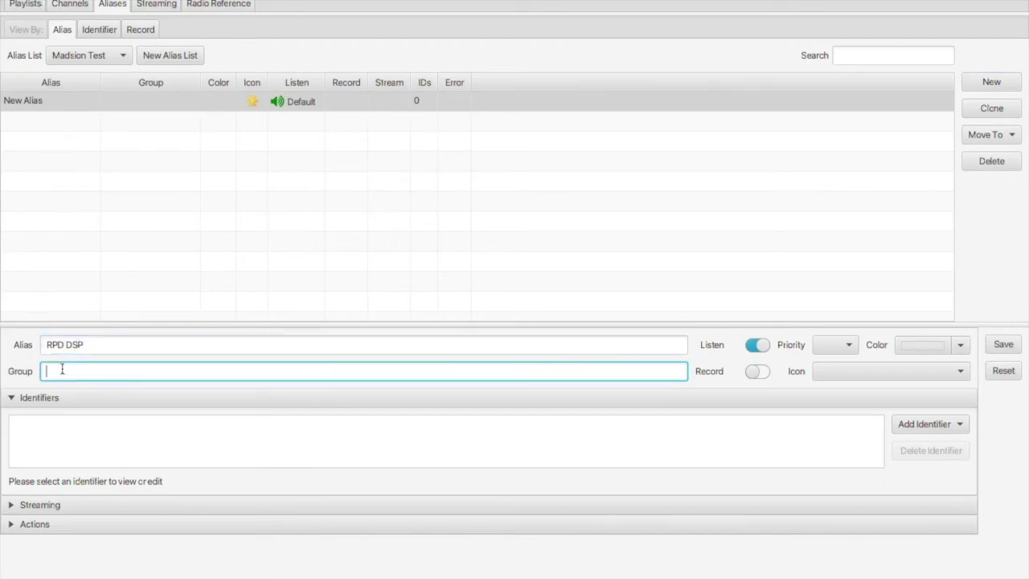
{"action": "type", "text": "RPD"}
Step: Keep listening switched on for the alias, leaving the priority unset
{"action": "left_click", "coordinate": [295, 346]}
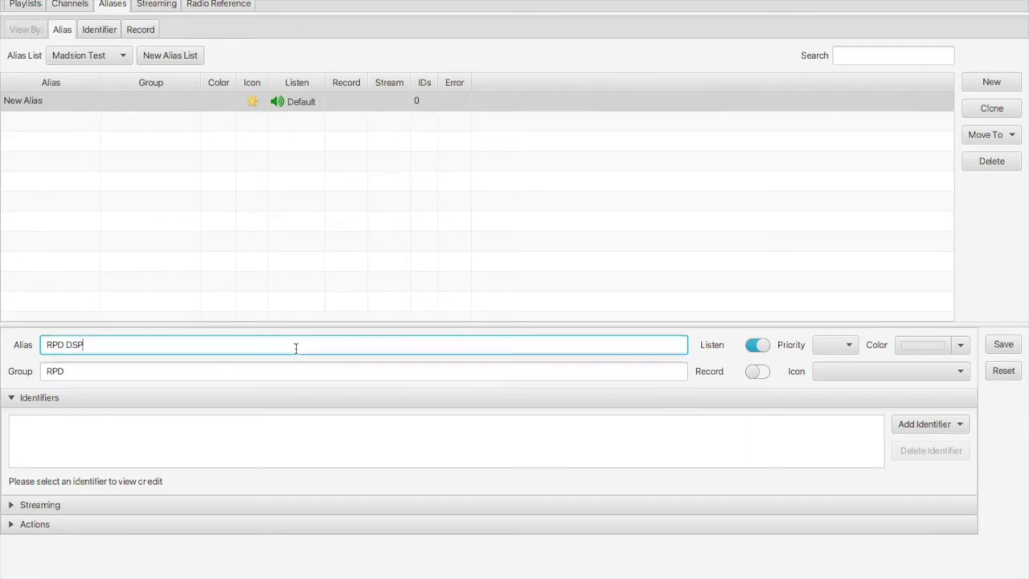
{"action": "left_click", "coordinate": [759, 347]}
{"action": "left_click", "coordinate": [753, 348]}
{"action": "left_click", "coordinate": [756, 347]}
{"action": "left_click", "coordinate": [755, 347]}
{"action": "left_click", "coordinate": [841, 345]}
{"action": "left_click_drag", "start_coordinate": [851, 375], "coordinate": [882, 345]}
{"action": "left_click", "coordinate": [879, 344]}
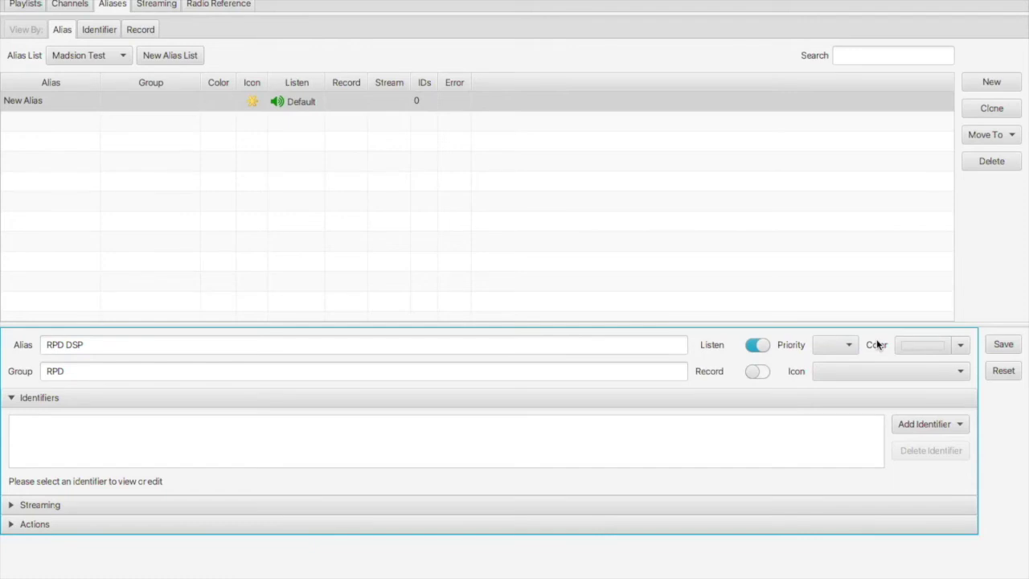
{"action": "left_click", "coordinate": [961, 347]}
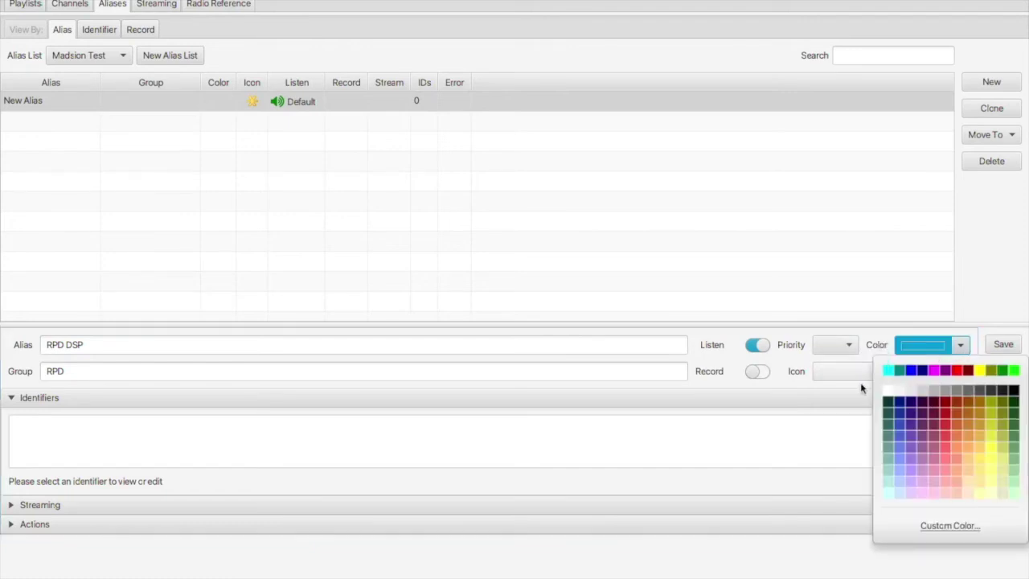
Step: Give the RPD DSP alias the Navy colour and the Police icon
{"action": "left_click", "coordinate": [922, 371]}
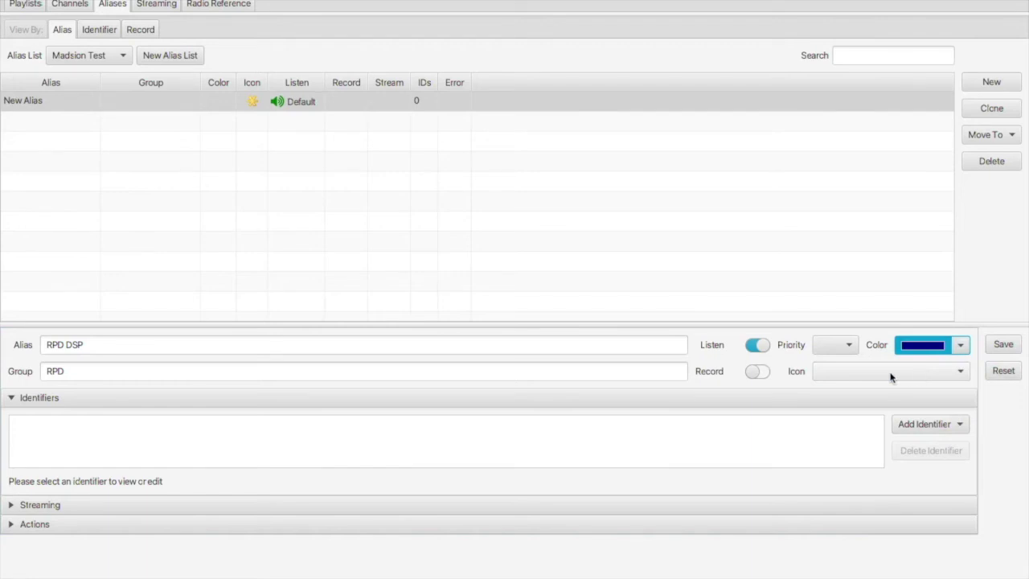
{"action": "left_click", "coordinate": [898, 372]}
{"action": "scroll", "coordinate": [962, 447], "scroll_direction": "down", "scroll_amount": 3}
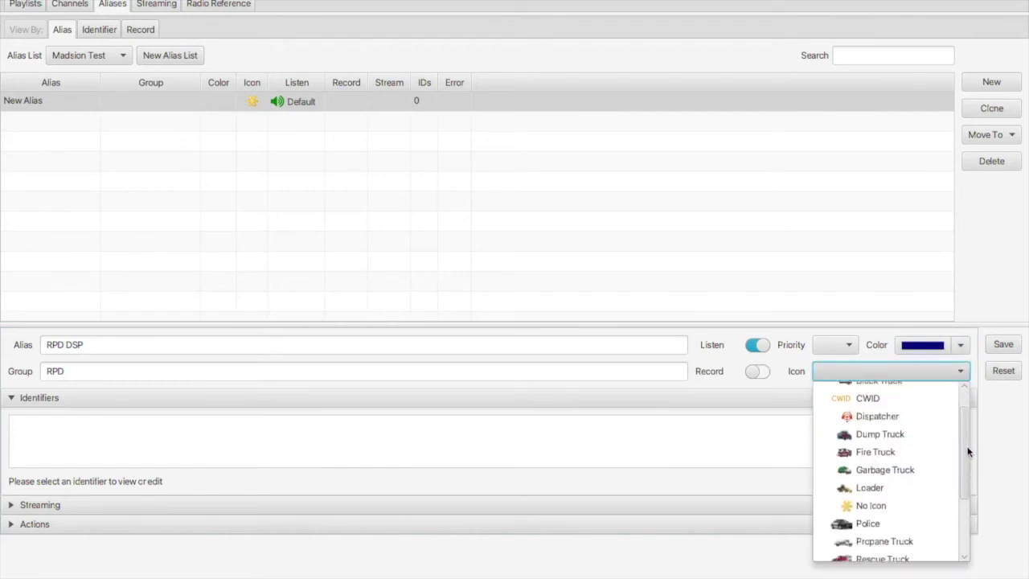
{"action": "left_click", "coordinate": [865, 457]}
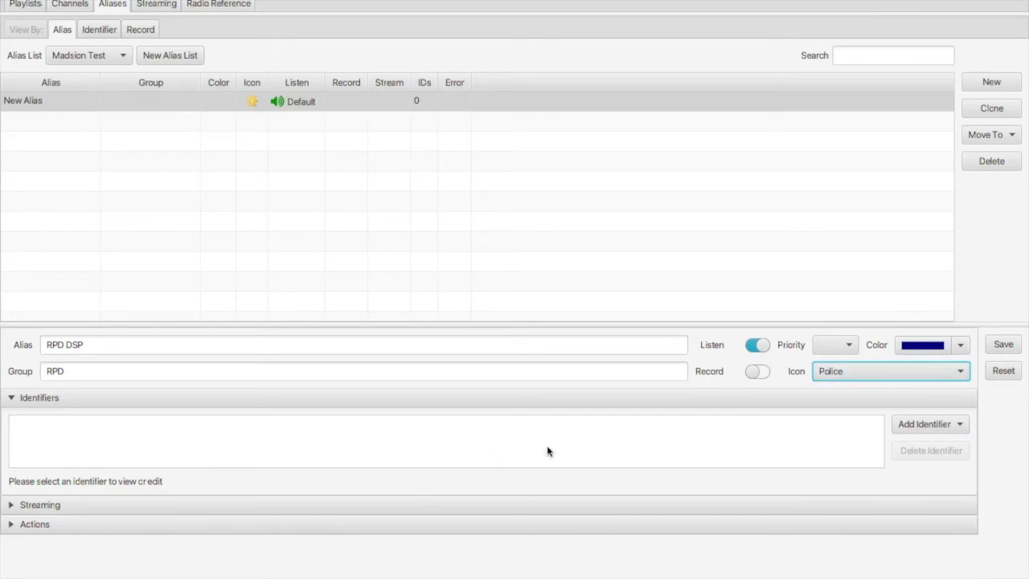
{"action": "left_click", "coordinate": [924, 424]}
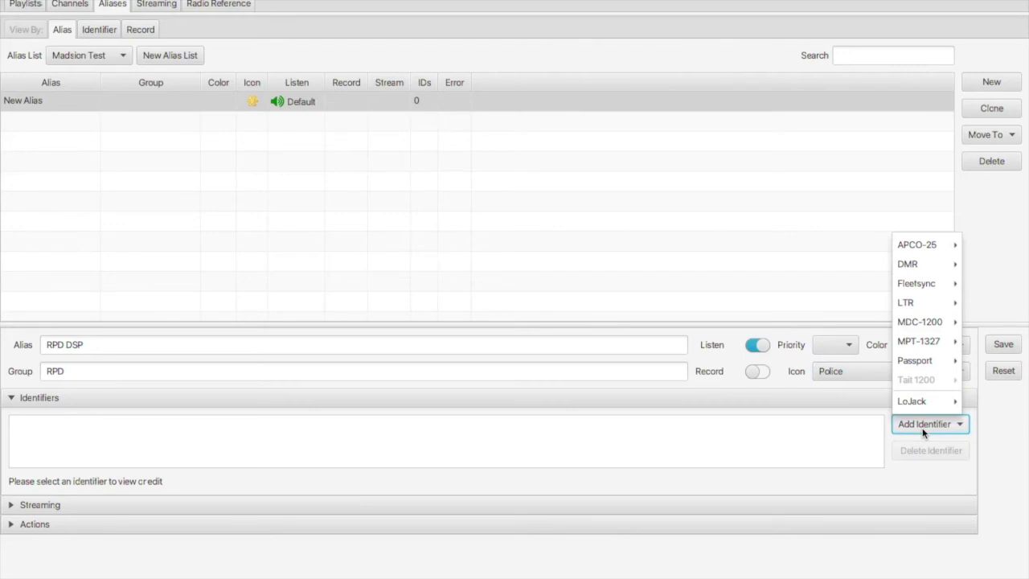
Step: Add an APCO-25 talkgroup identifier to the RPD DSP alias with value 8151
{"action": "mouse_move", "coordinate": [927, 252]}
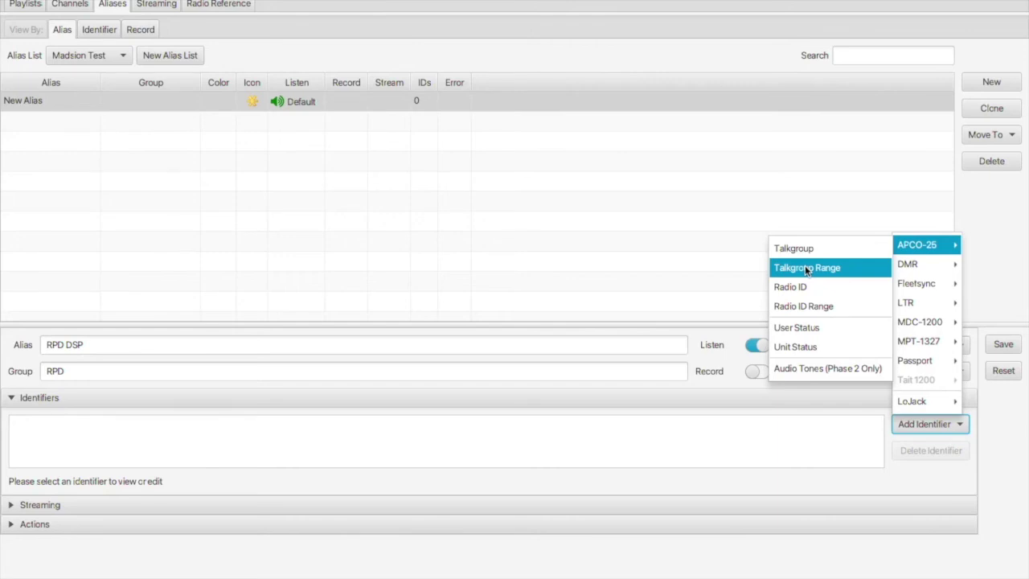
{"action": "left_click", "coordinate": [805, 248]}
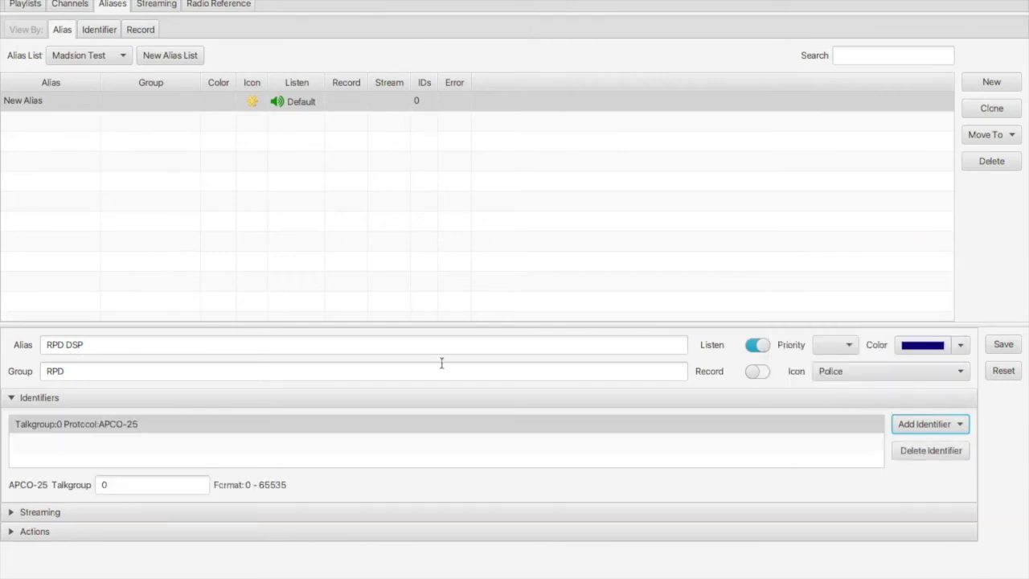
{"action": "double_click", "coordinate": [117, 483]}
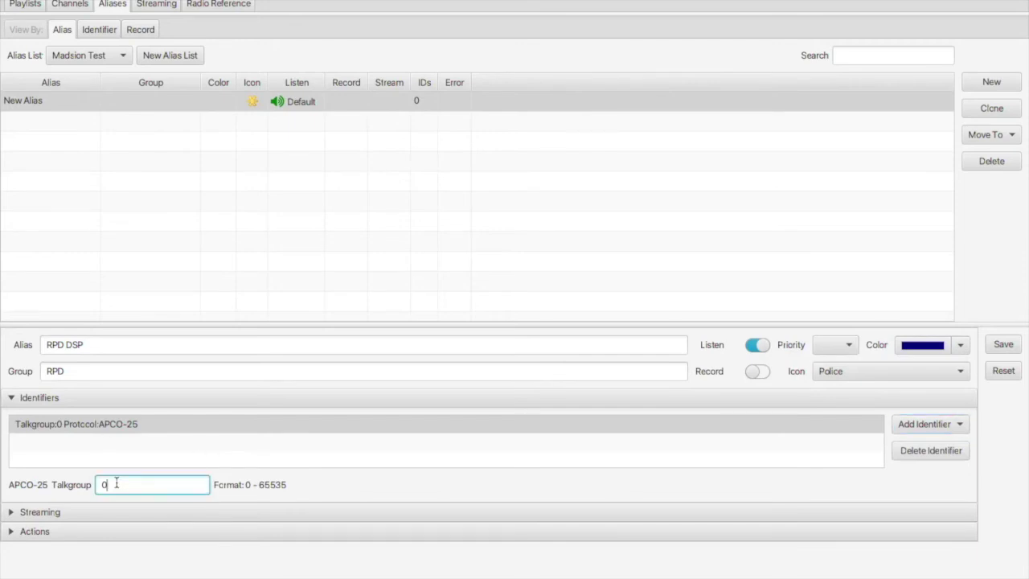
{"action": "key", "text": "BackSpace"}
{"action": "type", "text": "815"}
{"action": "key", "text": "BackSpace"}
{"action": "key", "text": "BackSpace"}
{"action": "type", "text": "151"}
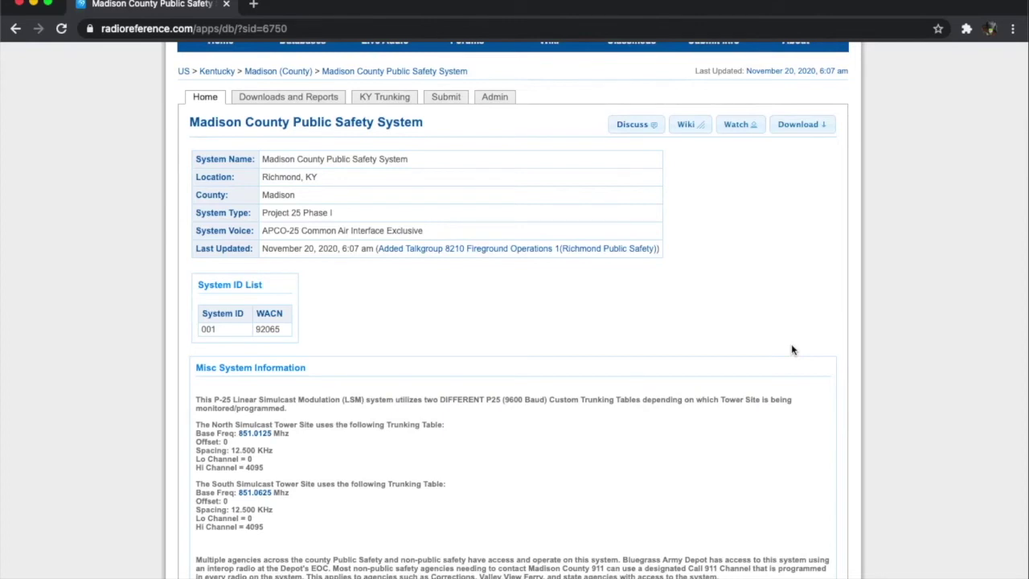
Step: Find talkgroup 8151 (Rich PD DSP) in the Richmond Public Safety table, then return to SDRTrunk
{"action": "scroll", "coordinate": [791, 350], "scroll_direction": "down", "scroll_amount": 5}
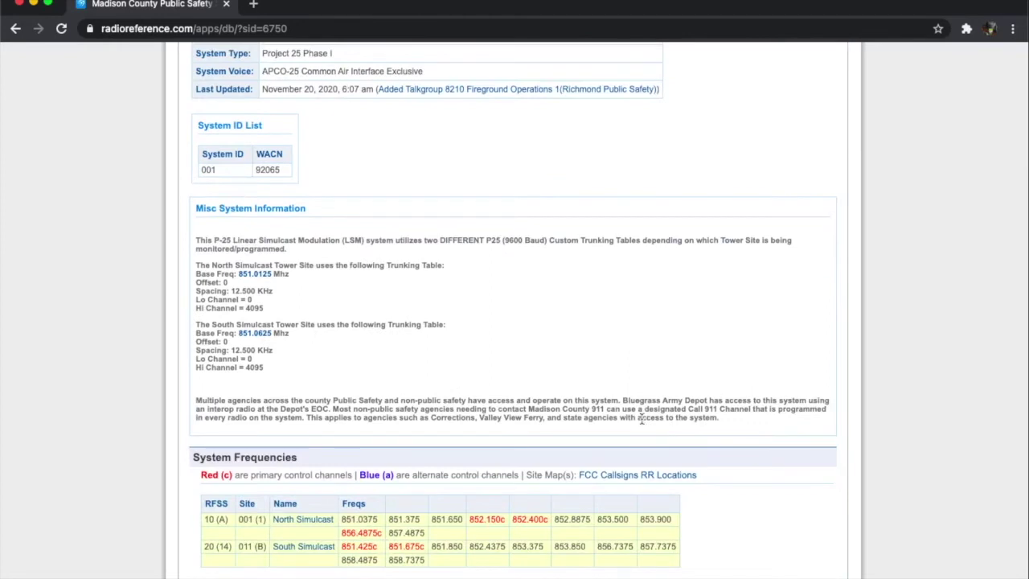
{"action": "scroll", "coordinate": [642, 418], "scroll_direction": "down", "scroll_amount": 5}
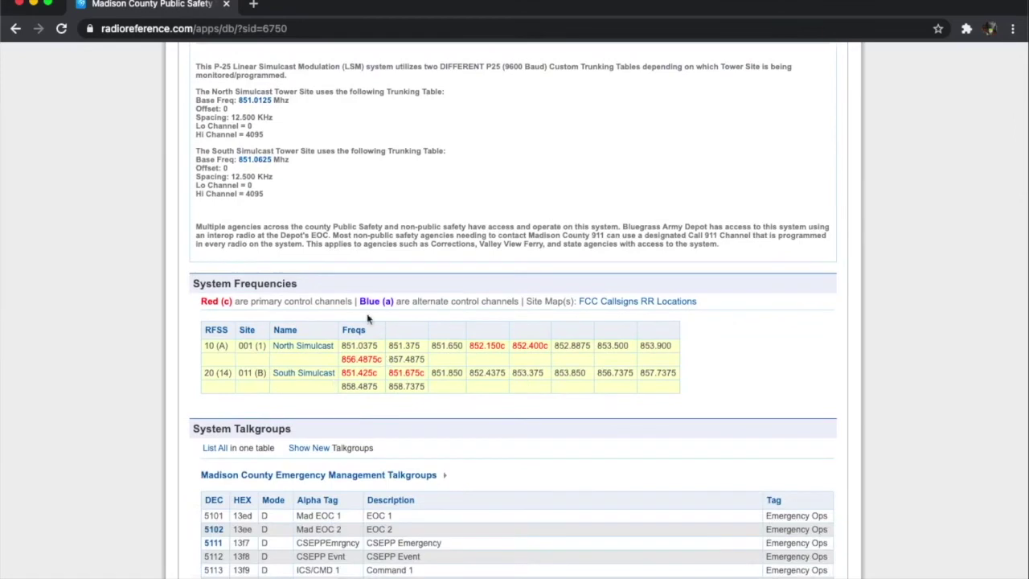
{"action": "scroll", "coordinate": [370, 320], "scroll_direction": "down", "scroll_amount": 8}
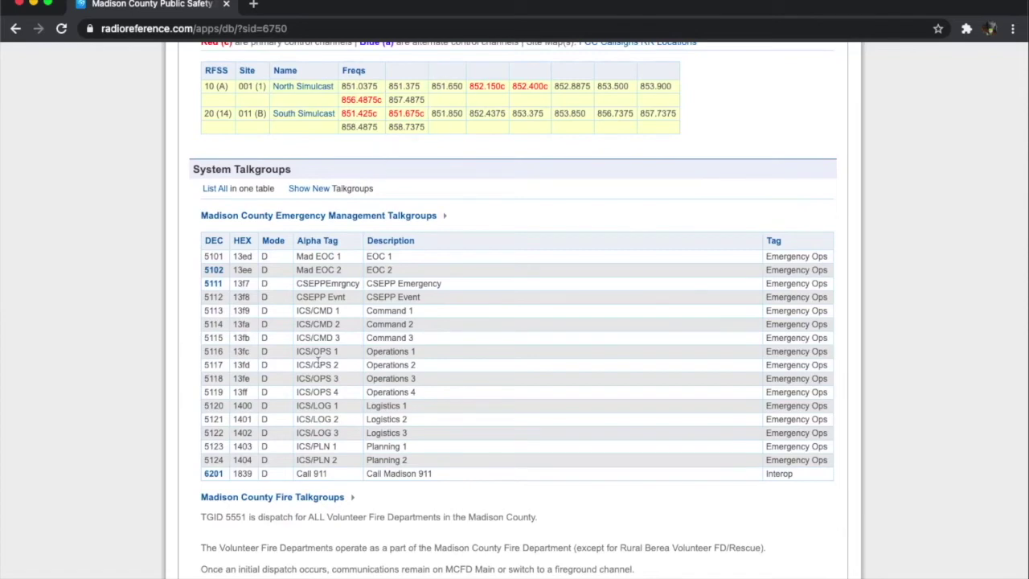
{"action": "scroll", "coordinate": [318, 362], "scroll_direction": "down", "scroll_amount": 10}
{"action": "scroll", "coordinate": [271, 435], "scroll_direction": "down", "scroll_amount": 10}
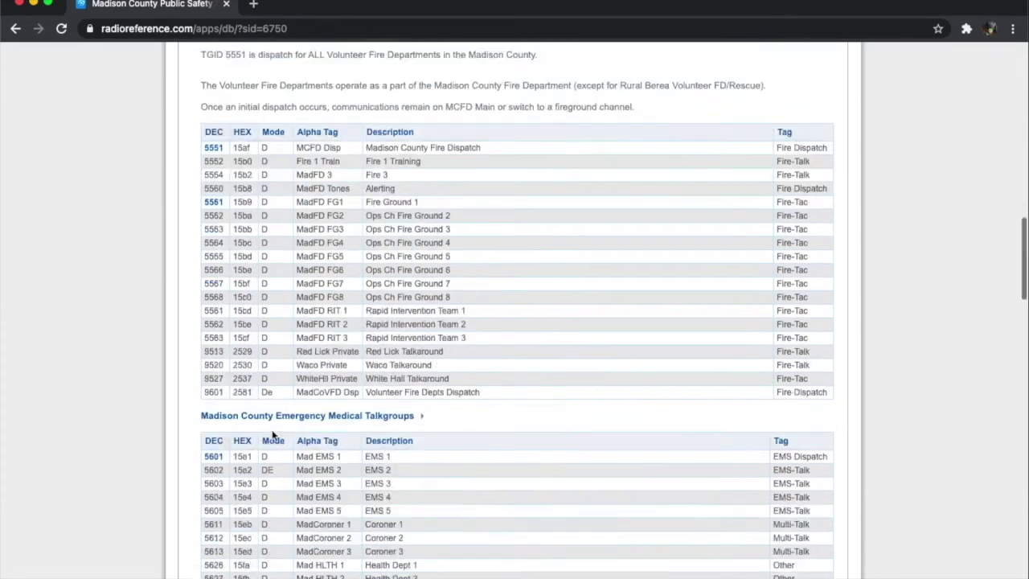
{"action": "scroll", "coordinate": [272, 435], "scroll_direction": "down", "scroll_amount": 5}
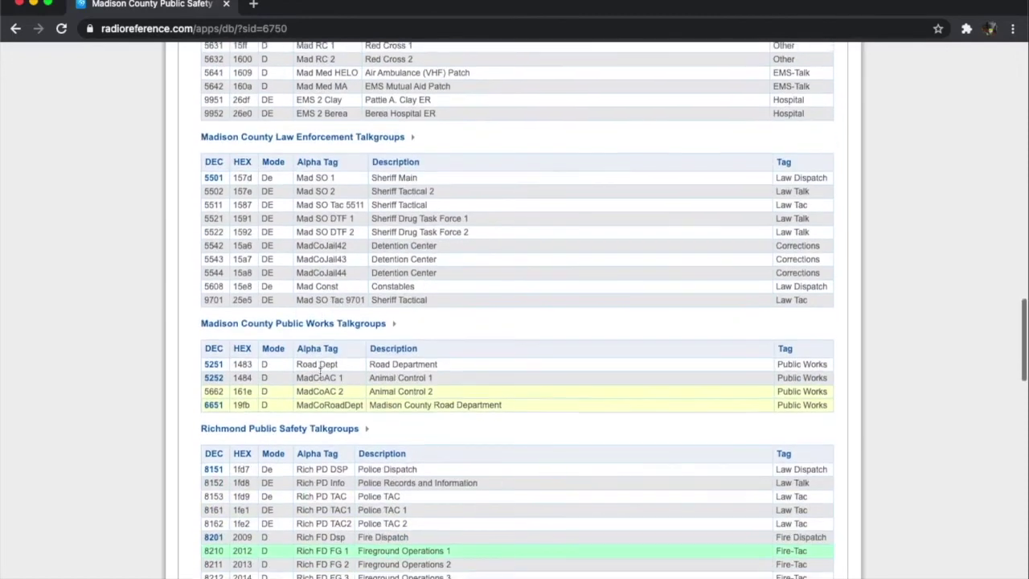
{"action": "scroll", "coordinate": [224, 201], "scroll_direction": "down", "scroll_amount": 5}
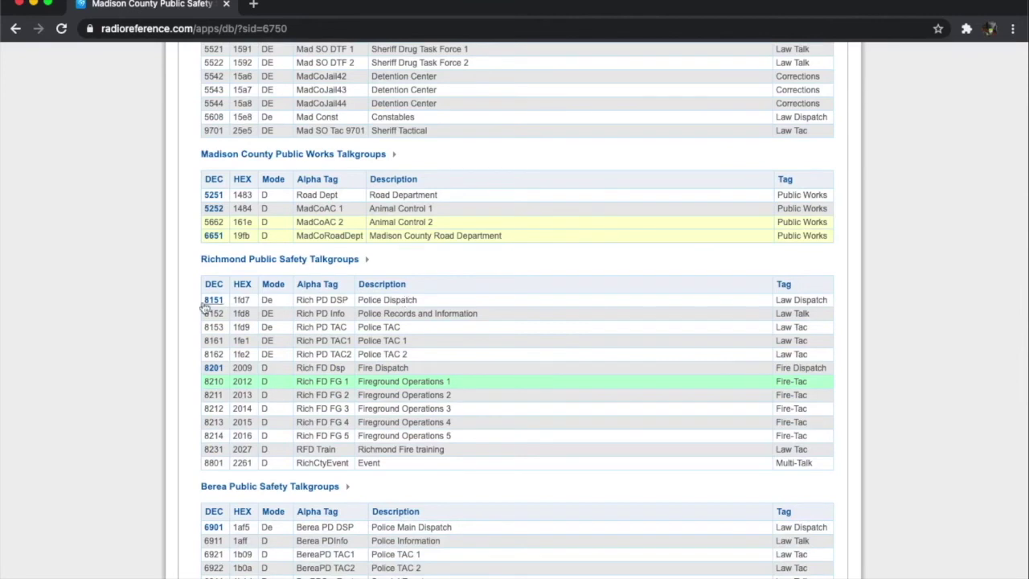
{"action": "mouse_move", "coordinate": [354, 287]}
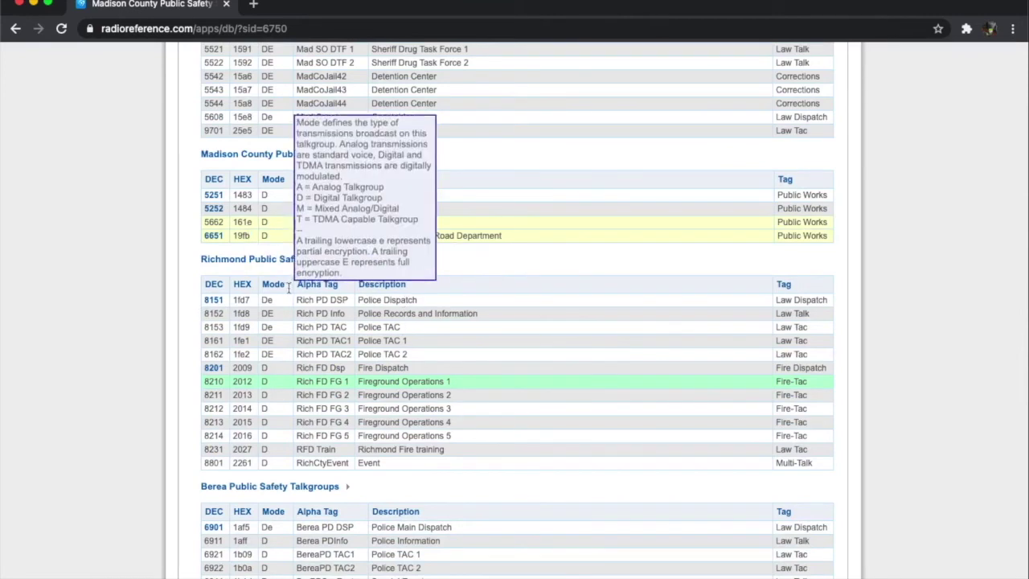
{"action": "mouse_move", "coordinate": [313, 287]}
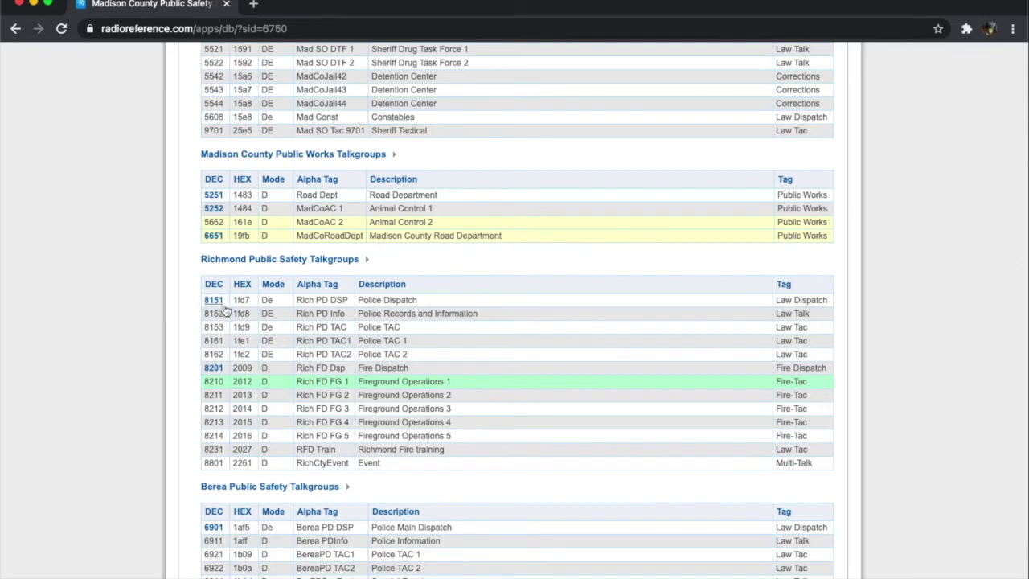
{"action": "mouse_move", "coordinate": [218, 283]}
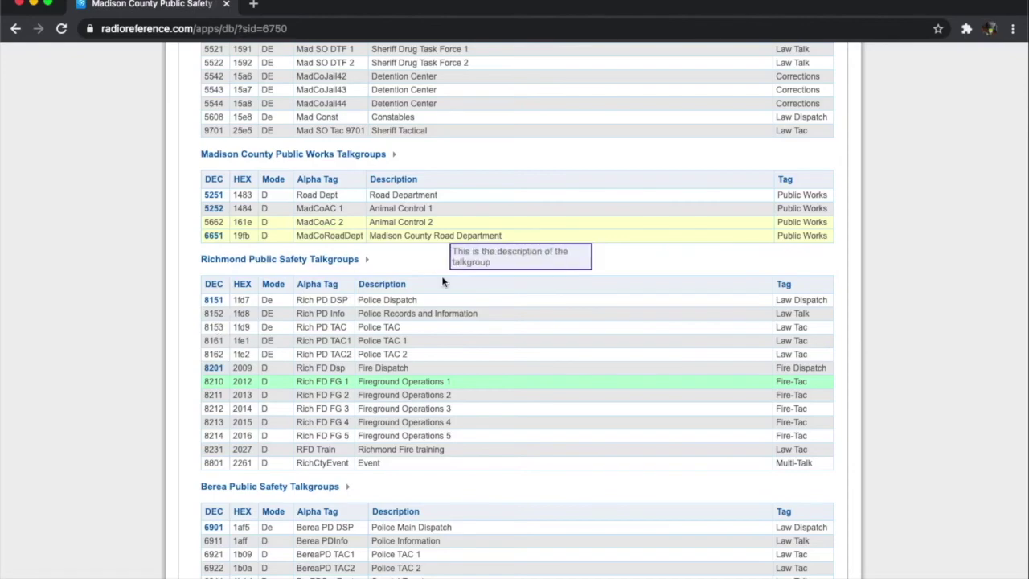
{"action": "scroll", "coordinate": [456, 194], "scroll_direction": "down", "scroll_amount": 20}
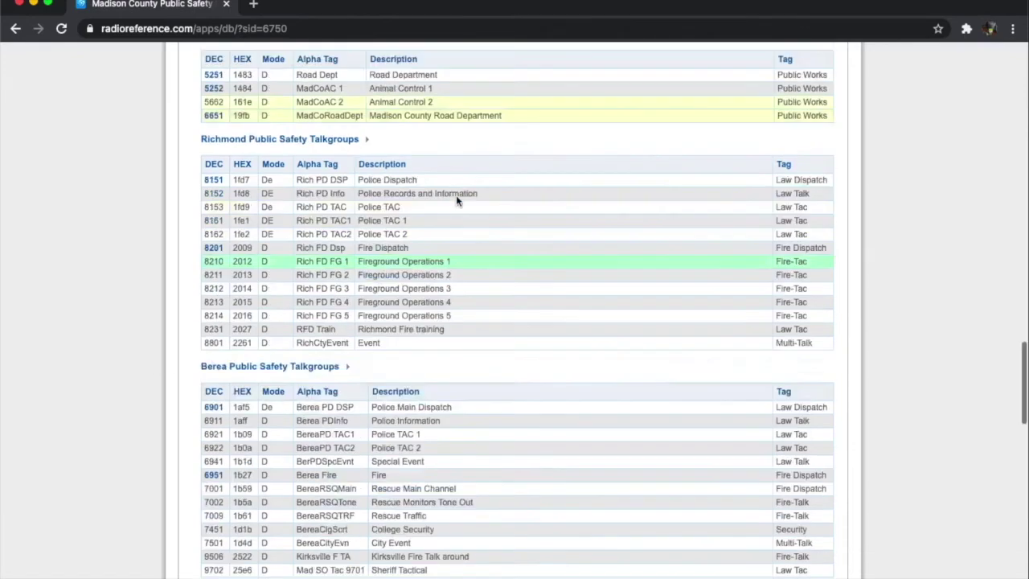
{"action": "scroll", "coordinate": [454, 344], "scroll_direction": "up", "scroll_amount": 20}
{"action": "scroll", "coordinate": [454, 344], "scroll_direction": "up", "scroll_amount": 5}
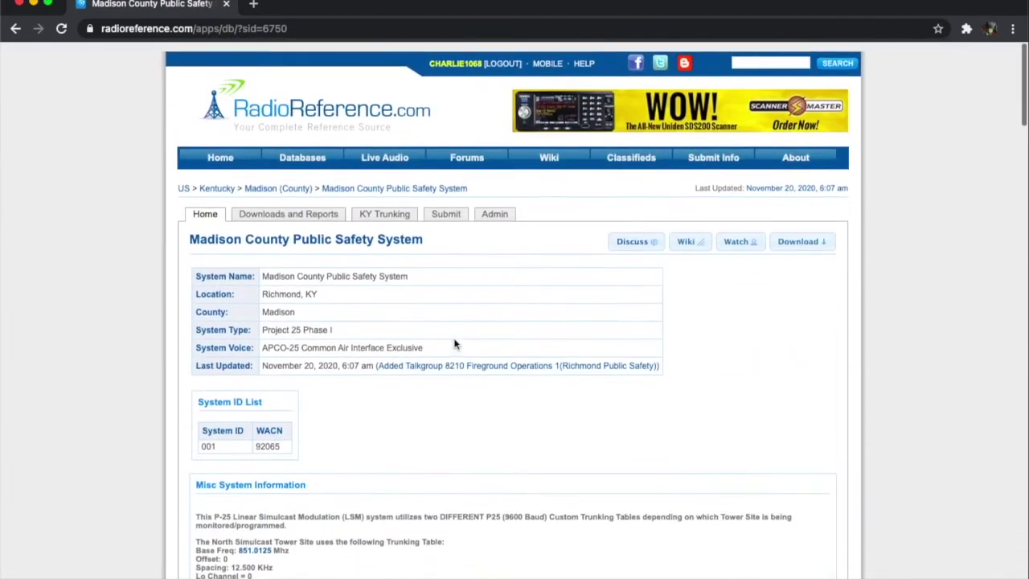
{"action": "scroll", "coordinate": [495, 438], "scroll_direction": "down", "scroll_amount": 5}
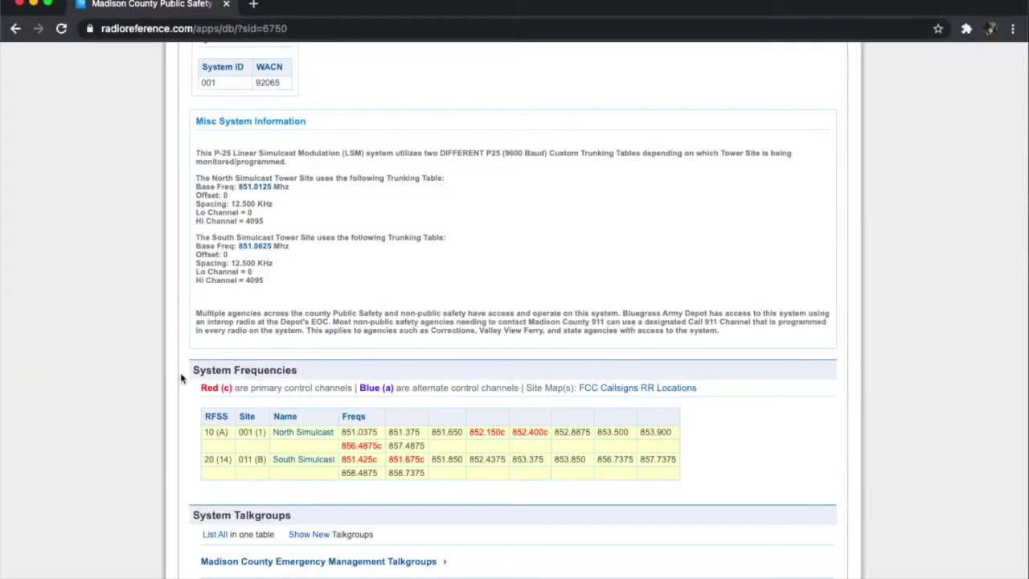
{"action": "scroll", "coordinate": [554, 273], "scroll_direction": "down", "scroll_amount": 3}
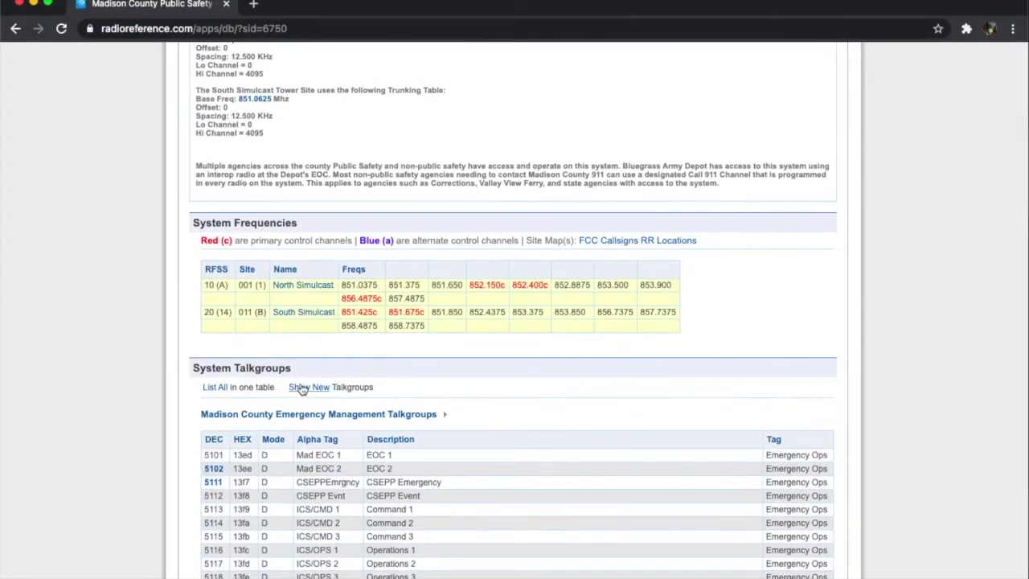
{"action": "scroll", "coordinate": [365, 434], "scroll_direction": "down", "scroll_amount": 3}
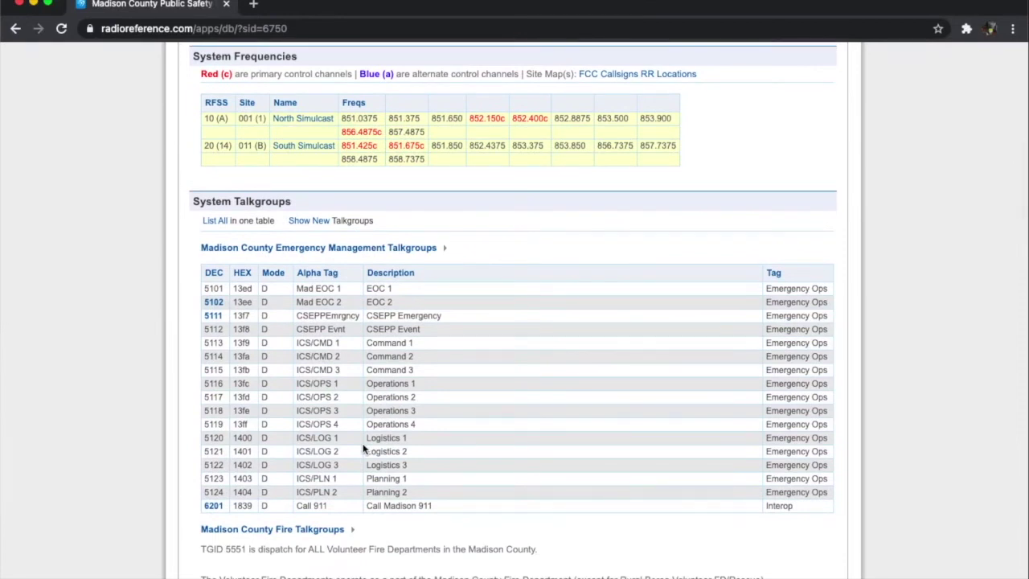
{"action": "key", "text": "super+Tab"}
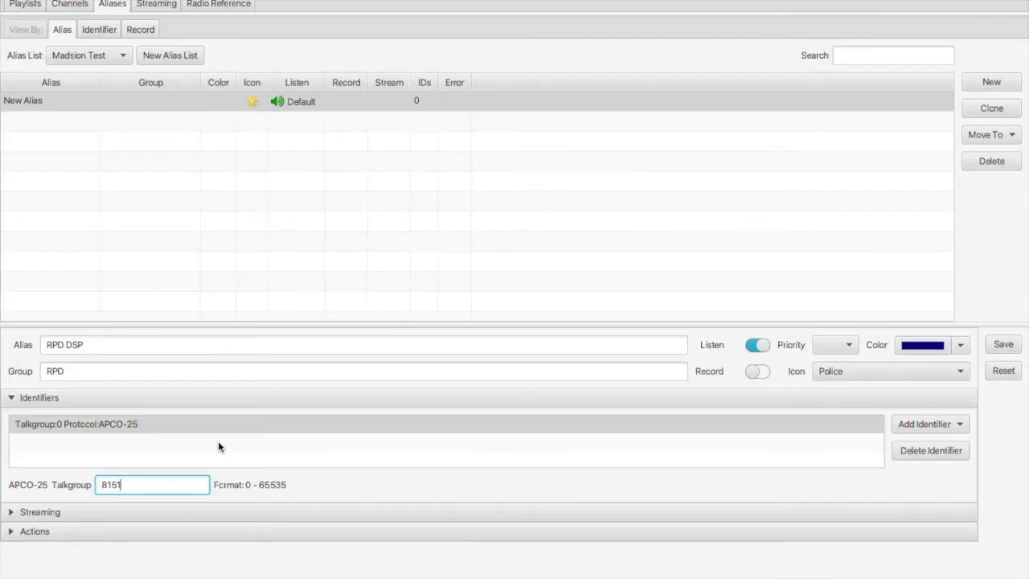
Step: Apply talkgroup 8151 to the identifier and look over the Streaming options
{"action": "left_click", "coordinate": [665, 423]}
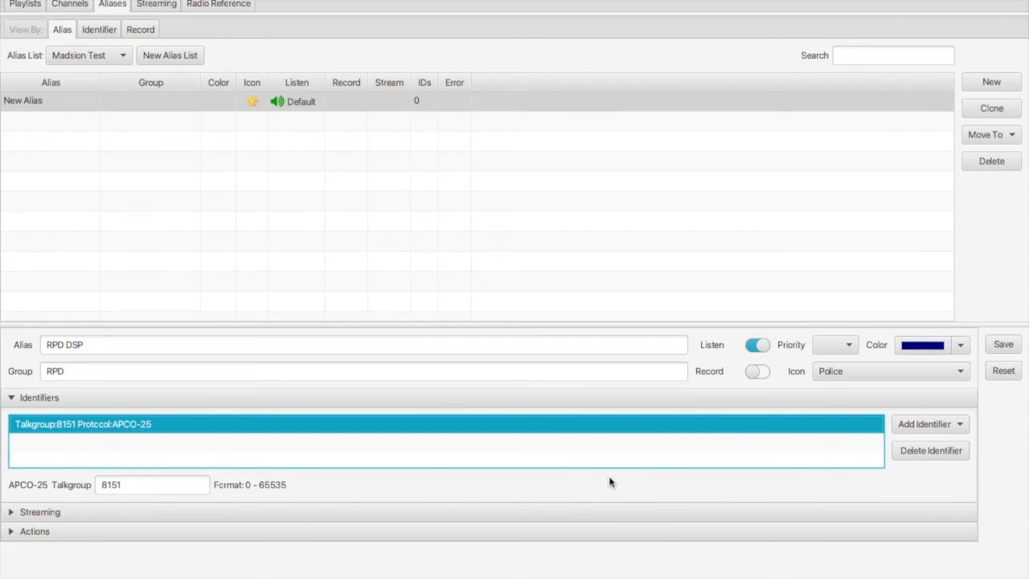
{"action": "left_click", "coordinate": [71, 517]}
{"action": "left_click", "coordinate": [84, 514]}
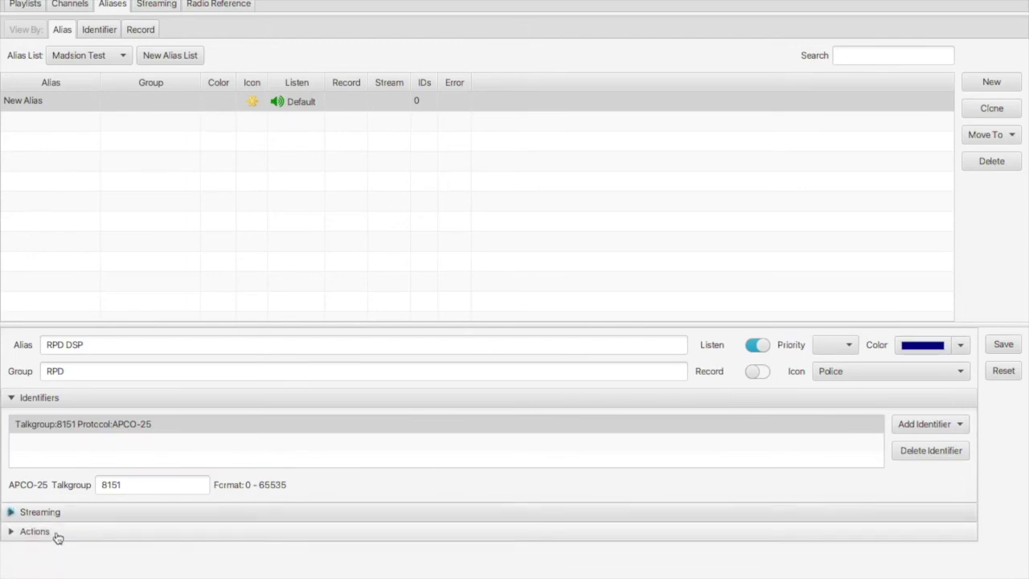
Step: Review the available Actions without adding any, then save the RPD DSP alias
{"action": "left_click", "coordinate": [57, 533]}
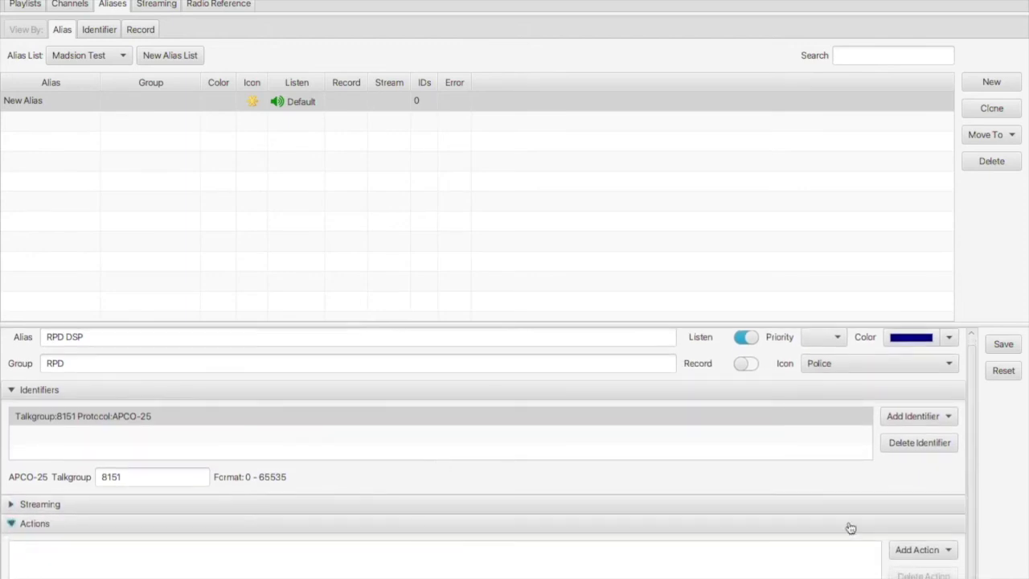
{"action": "left_click", "coordinate": [914, 550]}
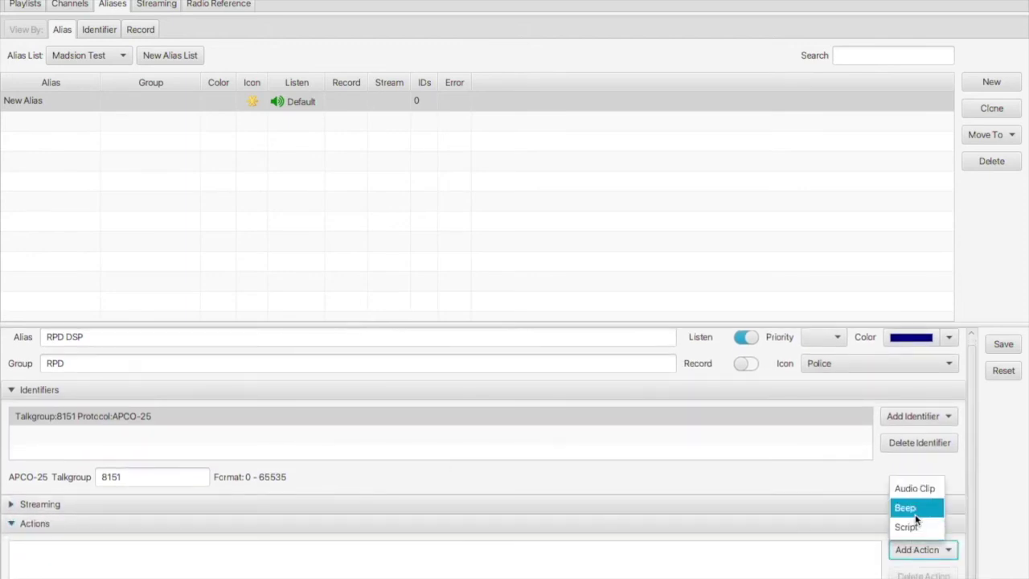
{"action": "left_click", "coordinate": [829, 478]}
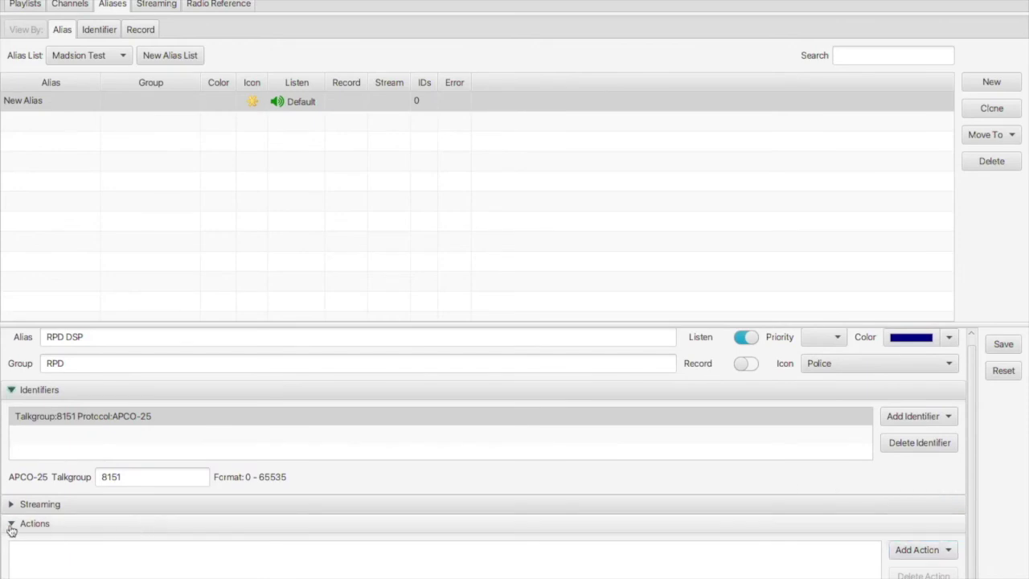
{"action": "left_click", "coordinate": [59, 523]}
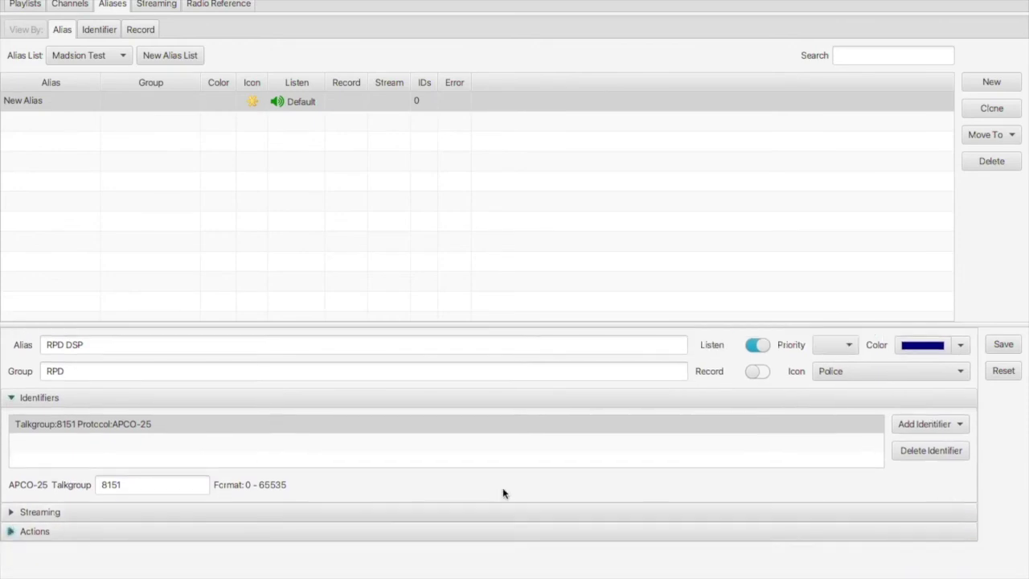
{"action": "left_click", "coordinate": [1017, 352]}
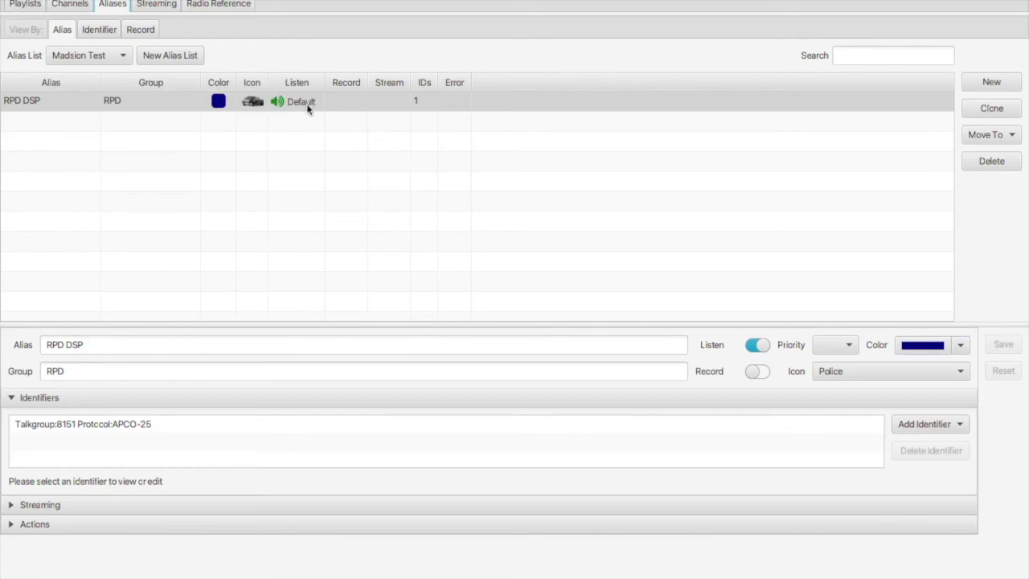
{"action": "left_click", "coordinate": [759, 345]}
{"action": "left_click", "coordinate": [1000, 354]}
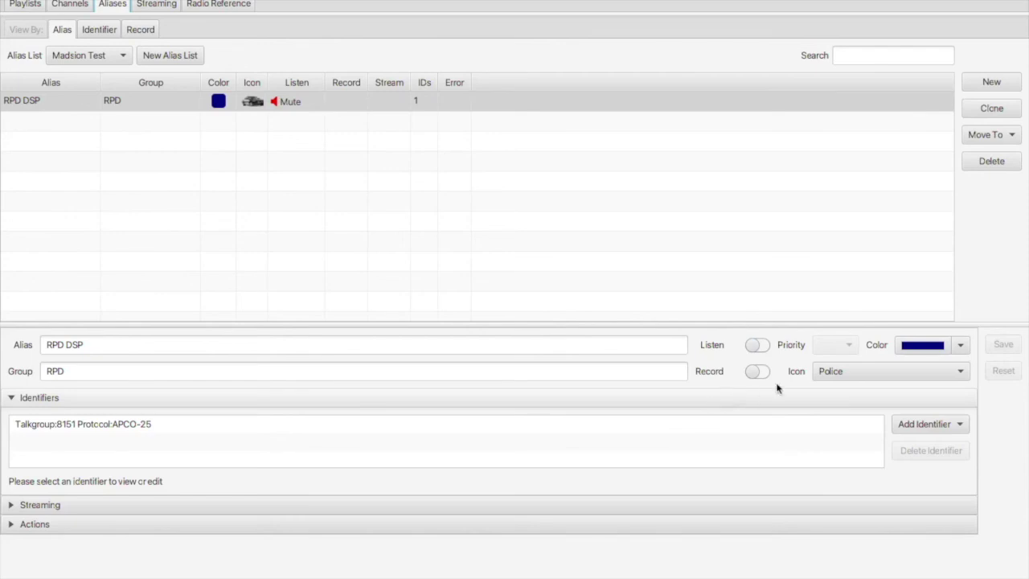
{"action": "left_click", "coordinate": [759, 346]}
{"action": "left_click", "coordinate": [1003, 346]}
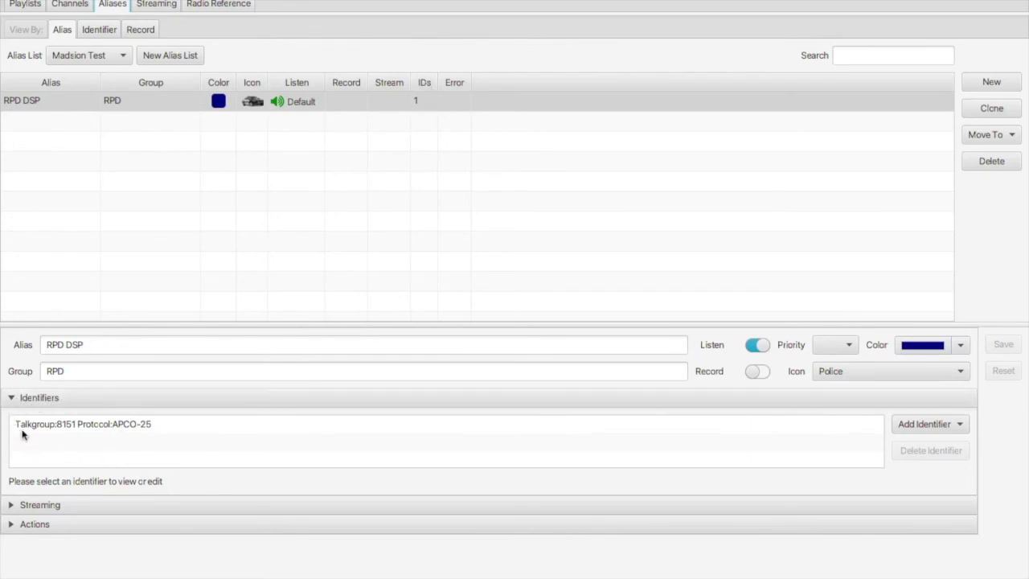
{"action": "left_click", "coordinate": [50, 429]}
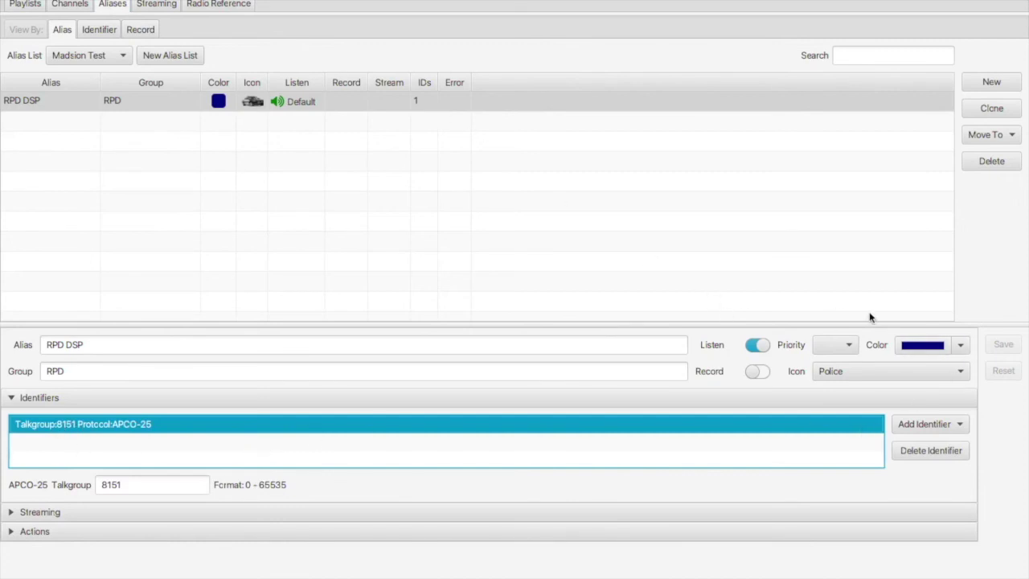
{"action": "left_click", "coordinate": [77, 8]}
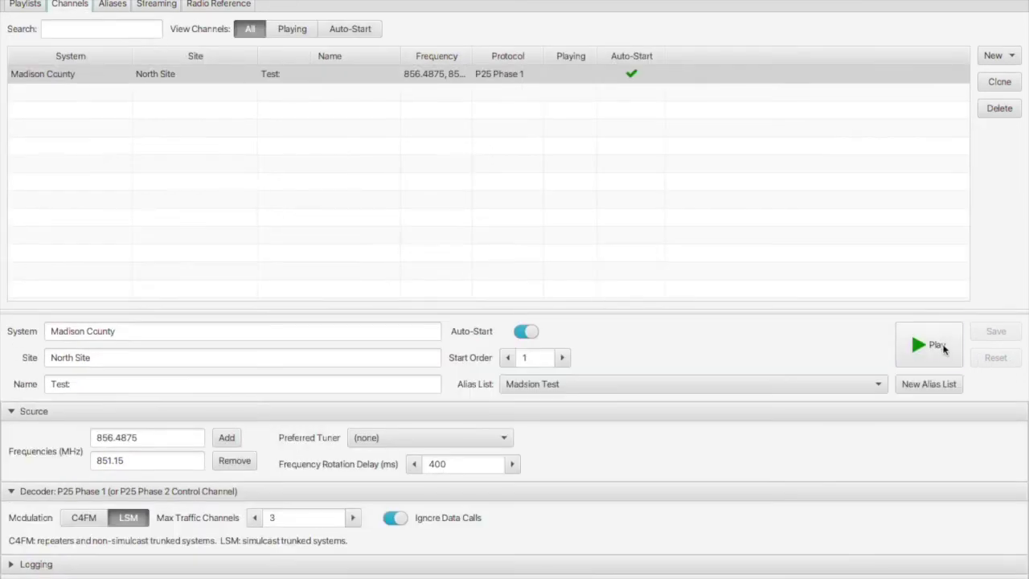
Step: Play the Madison County channel and show the North Site control-channel details in Now Playing
{"action": "left_click", "coordinate": [947, 347]}
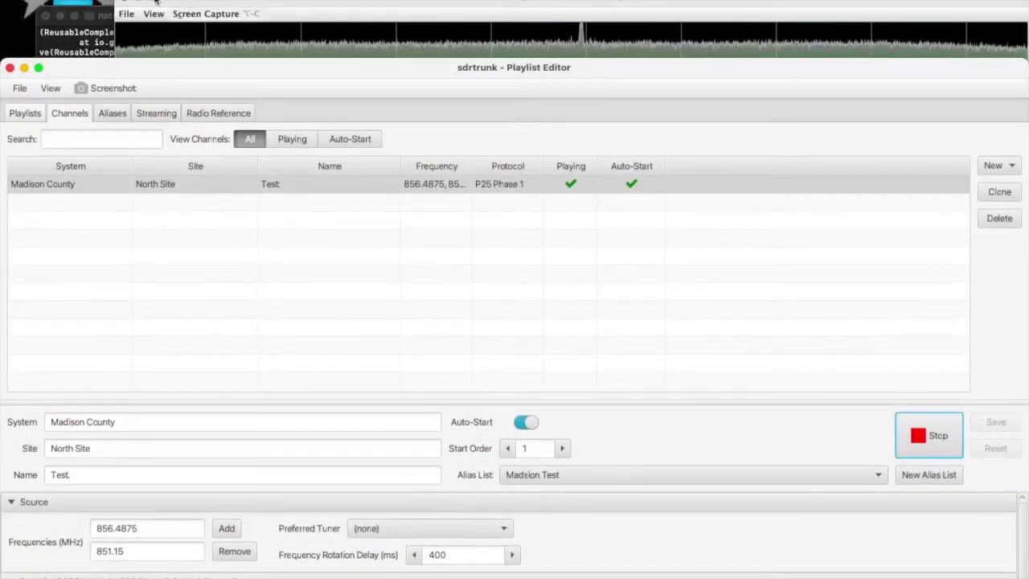
{"action": "left_click", "coordinate": [156, 3]}
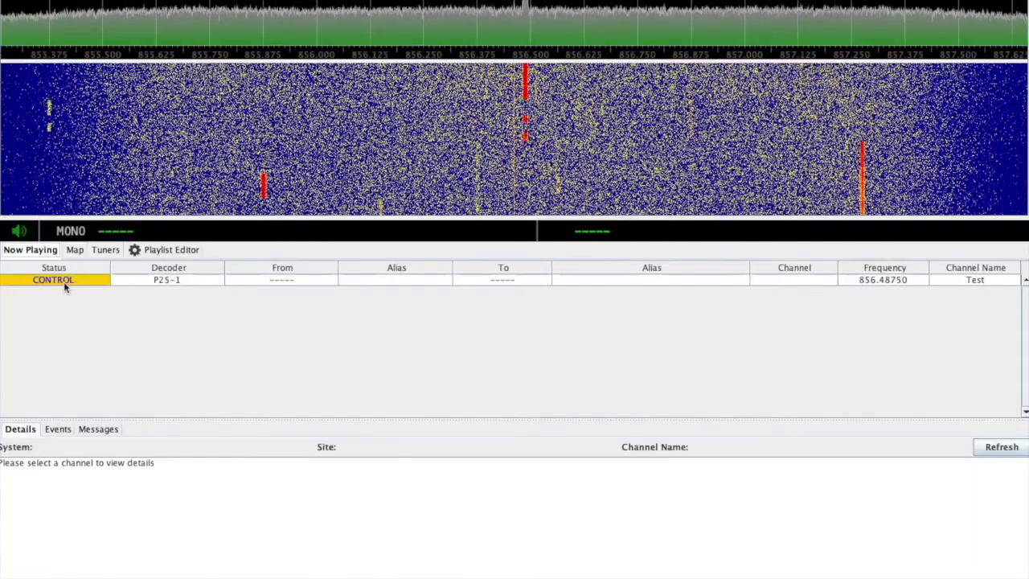
{"action": "left_click", "coordinate": [64, 282]}
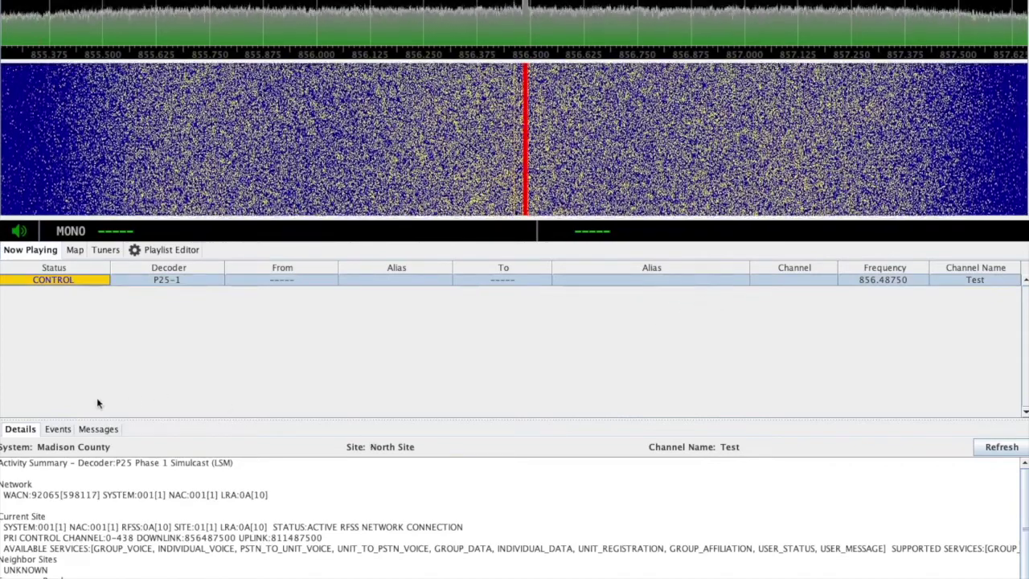
{"action": "left_click", "coordinate": [53, 431]}
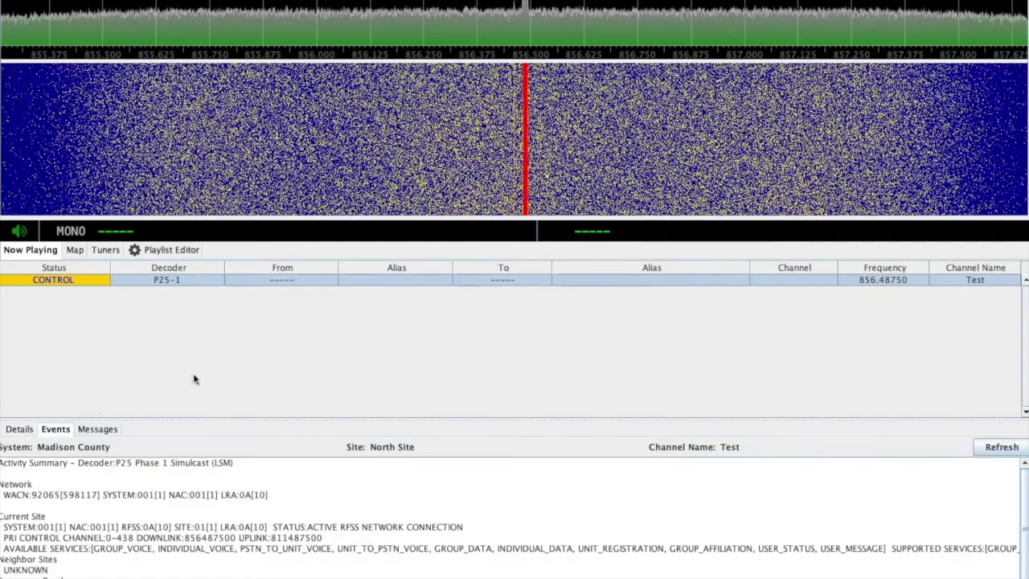